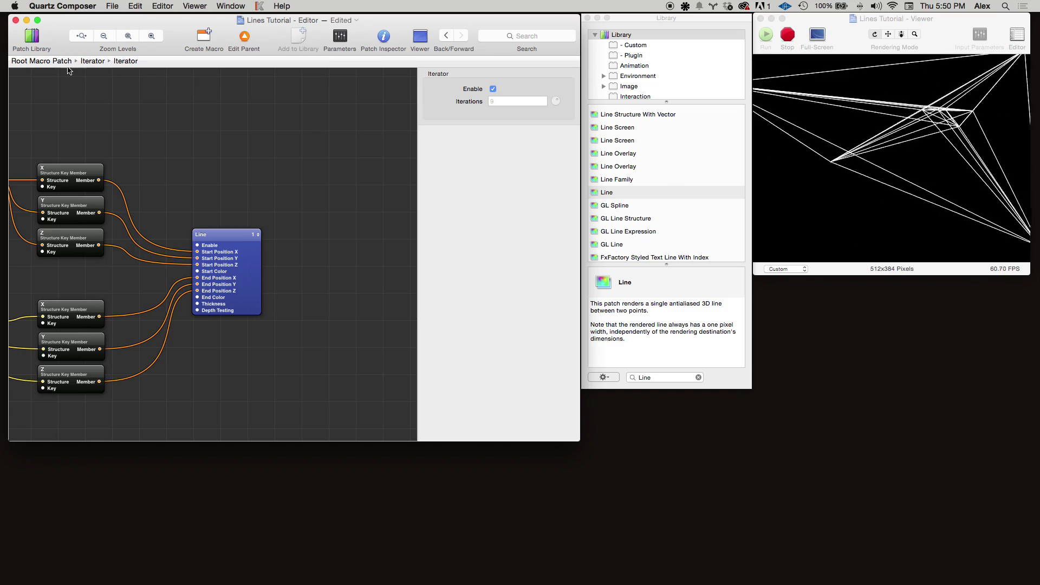
Step: Back in the Root Macro Patch, raise the Iterations value so more lines render
{"action": "left_click", "coordinate": [43, 61]}
{"action": "left_click", "coordinate": [138, 178]}
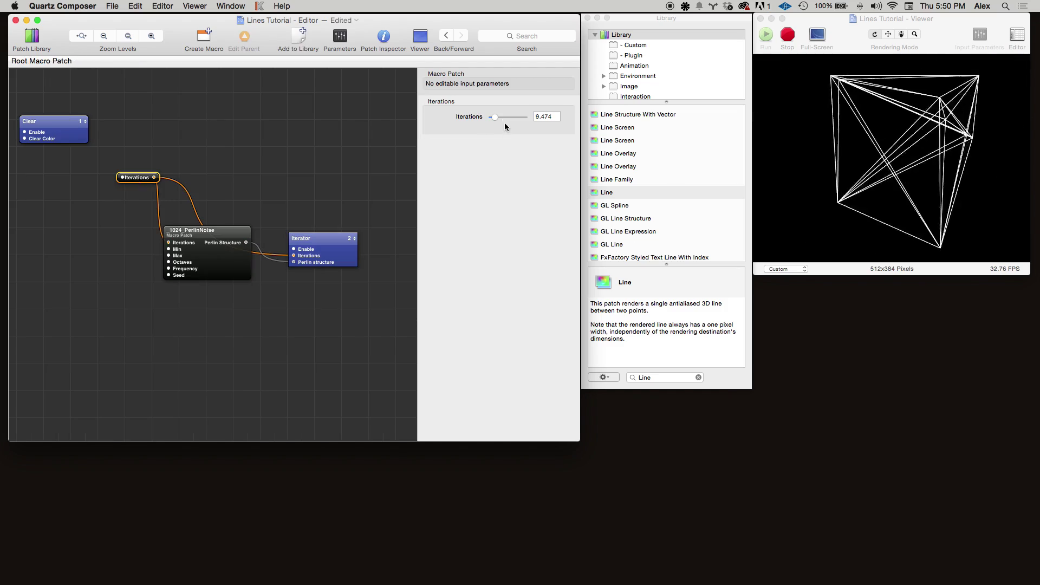
{"action": "left_click_drag", "start_coordinate": [495, 118], "coordinate": [499, 117]}
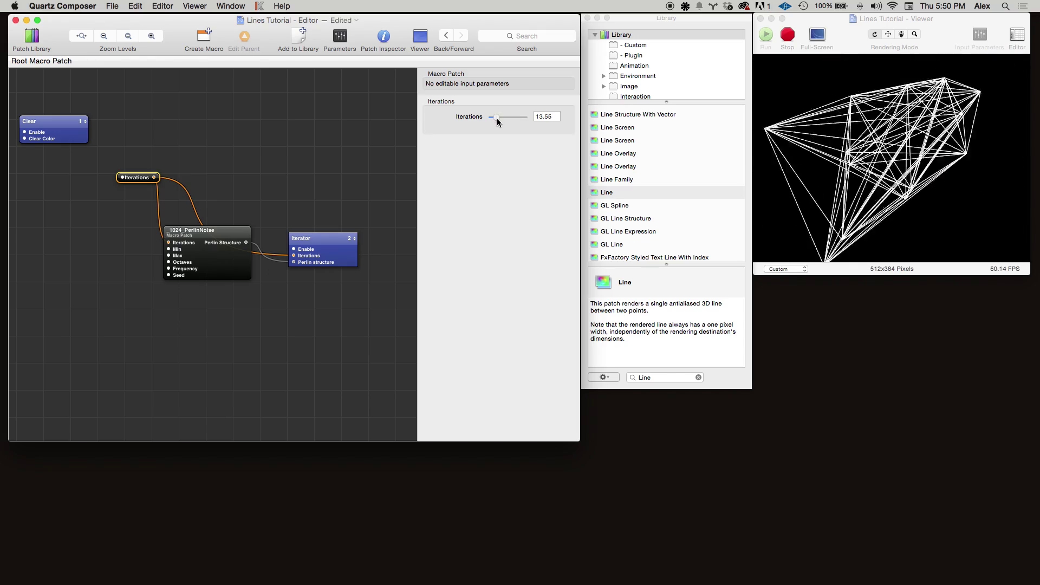
{"action": "left_click", "coordinate": [381, 169]}
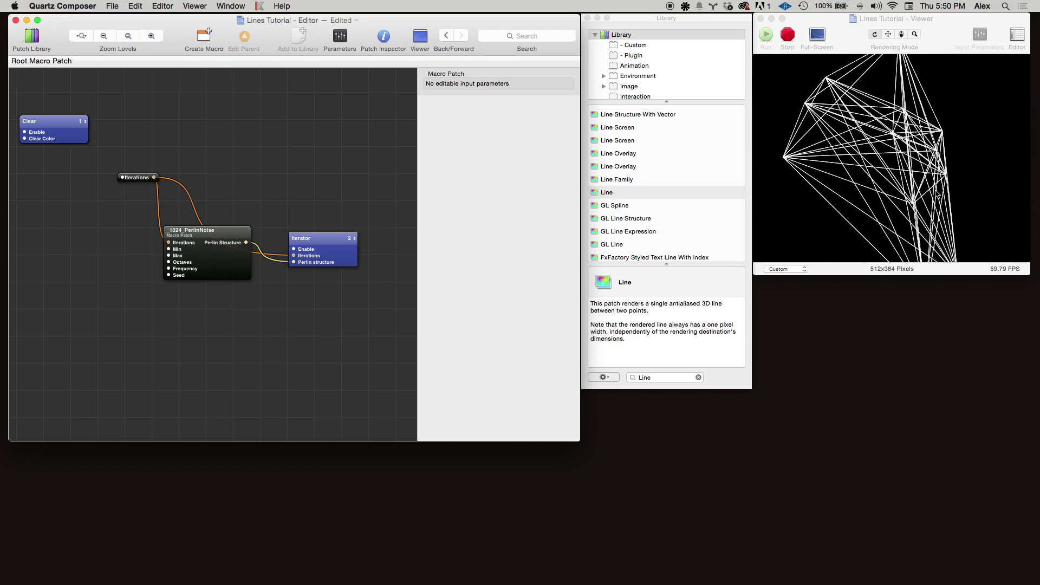
Step: Go into the Iterator and then its nested Iterator containing the Line patch
{"action": "left_click", "coordinate": [349, 265]}
{"action": "double_click", "coordinate": [349, 265]}
{"action": "double_click", "coordinate": [345, 233]}
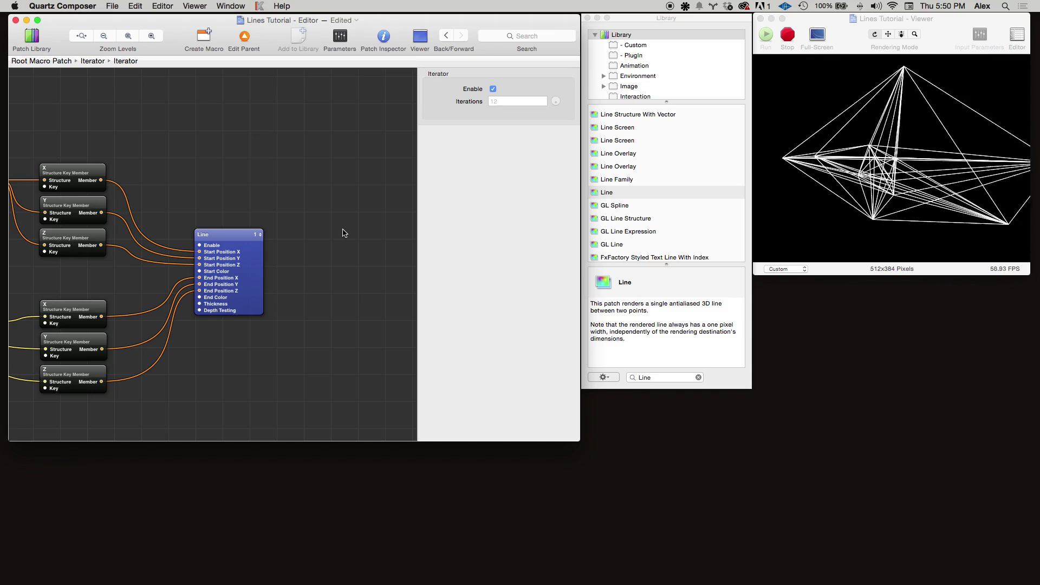
Step: Add a Mathematical Expression patch from the library and place it clear of the Line patch
{"action": "left_click_drag", "start_coordinate": [255, 286], "coordinate": [292, 286]}
{"action": "left_click", "coordinate": [271, 189]}
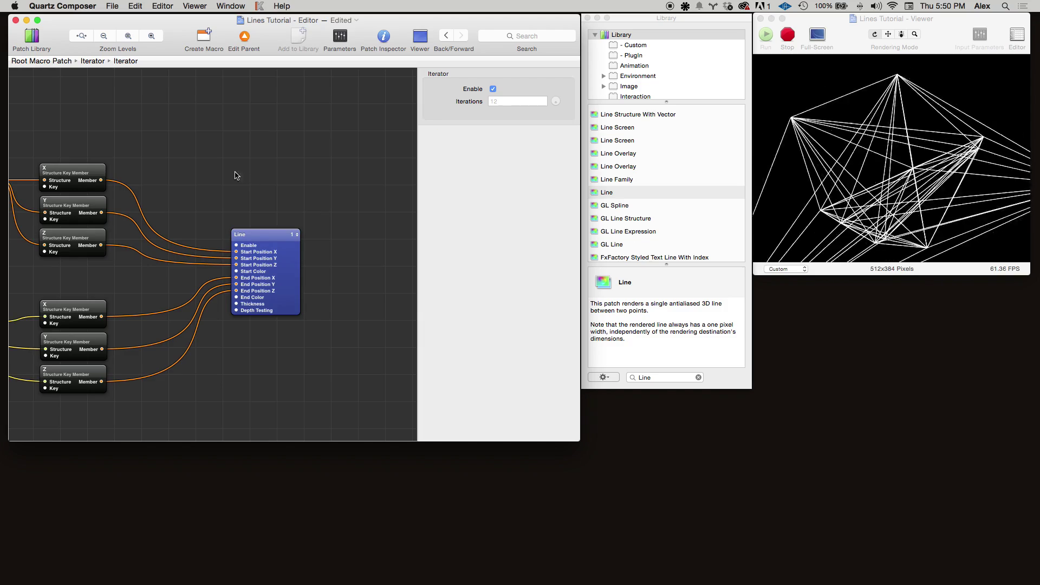
{"action": "key", "text": "super+Return"}
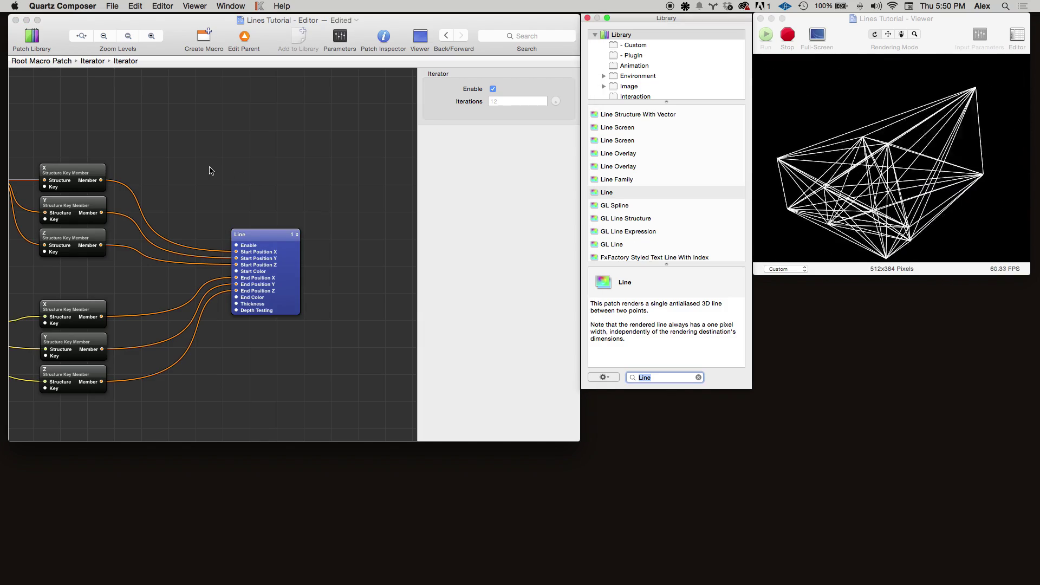
{"action": "type", "text": "mathe"}
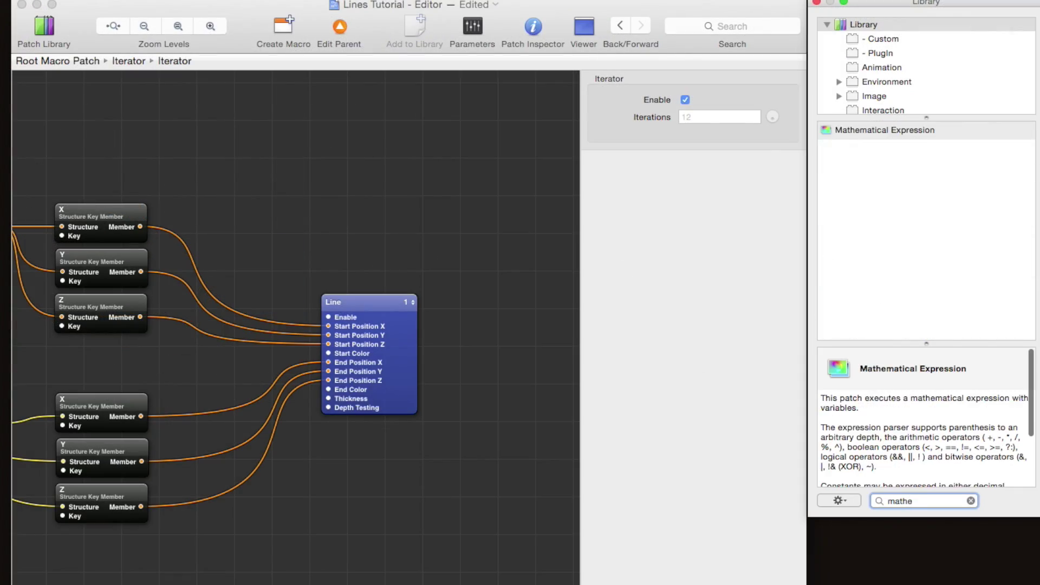
{"action": "key", "text": "Return"}
{"action": "left_click_drag", "start_coordinate": [308, 354], "coordinate": [291, 228]}
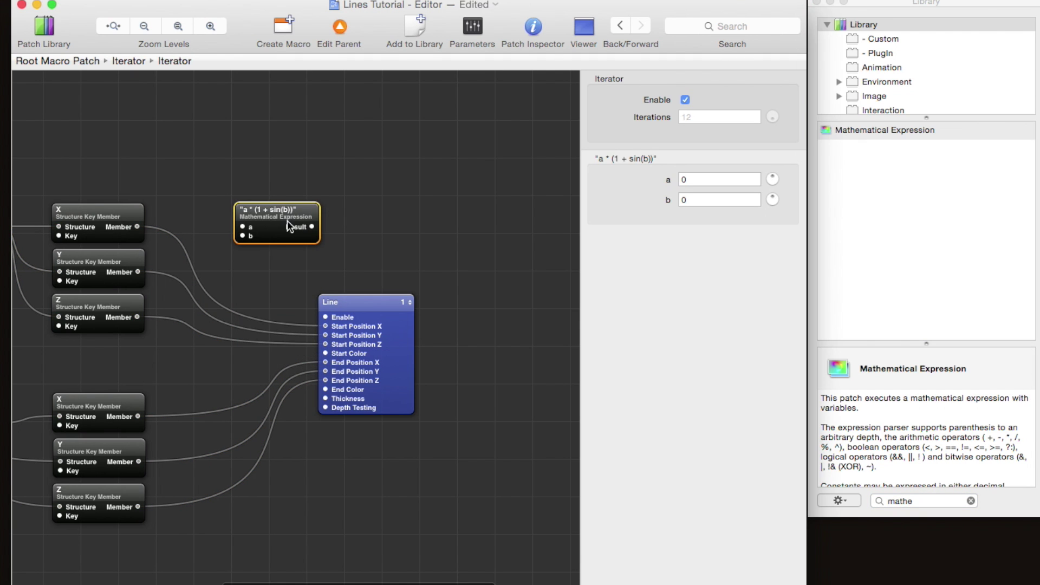
Step: Replace its expression with sqrt((x1 - x2)^2 + (y1 - y2)^2 + (z1 - z2)^2)
{"action": "key", "text": "super+2"}
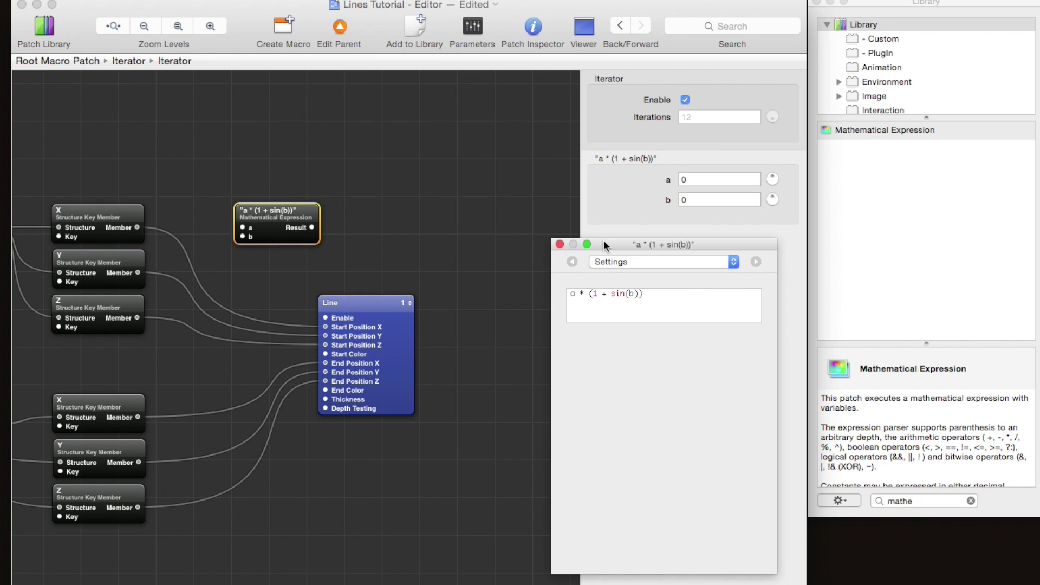
{"action": "left_click_drag", "start_coordinate": [604, 243], "coordinate": [401, 133]}
{"action": "triple_click", "coordinate": [406, 185]}
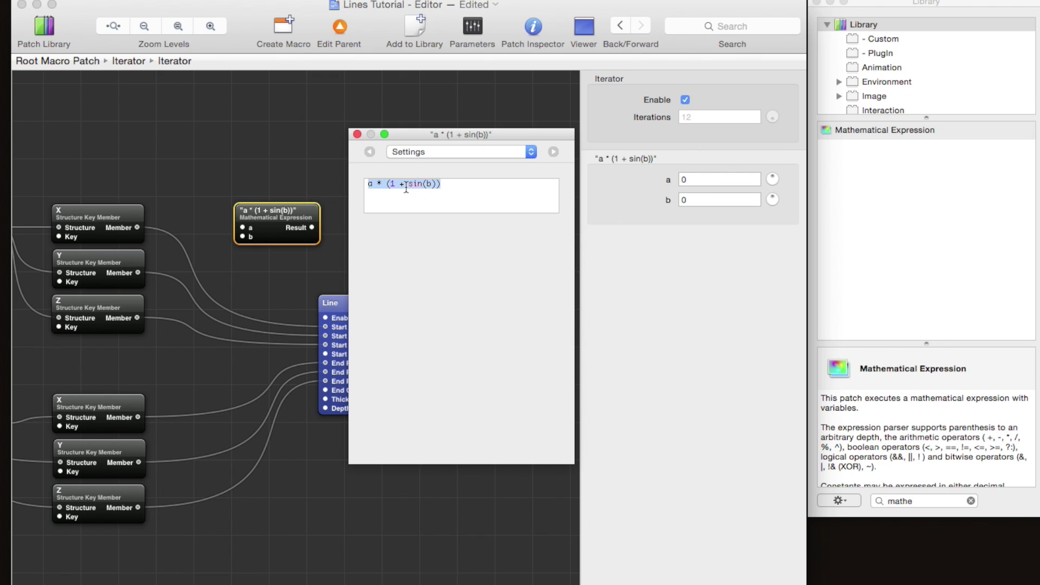
{"action": "key", "text": "BackSpace"}
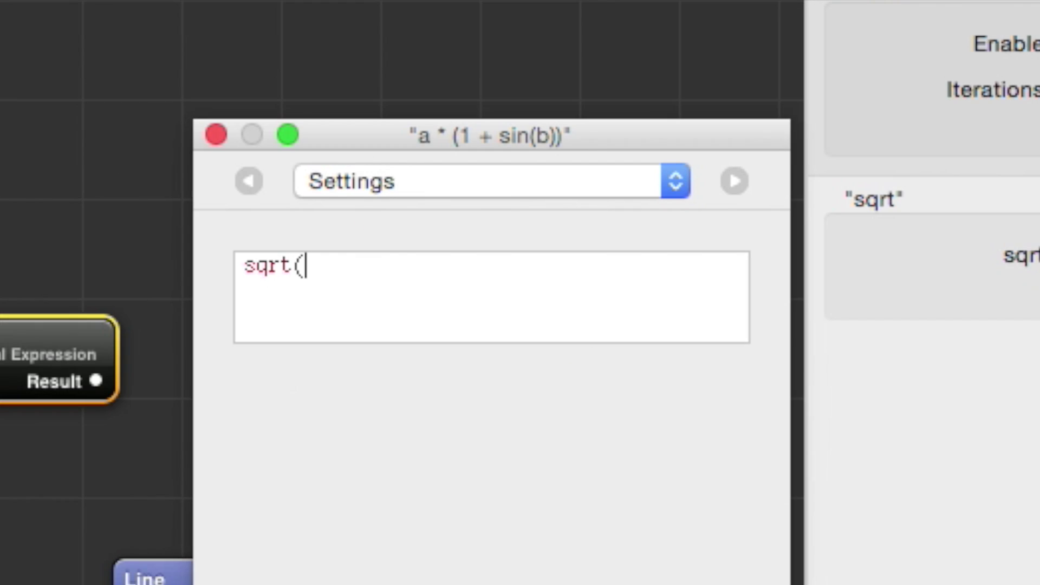
{"action": "type", "text": "("}
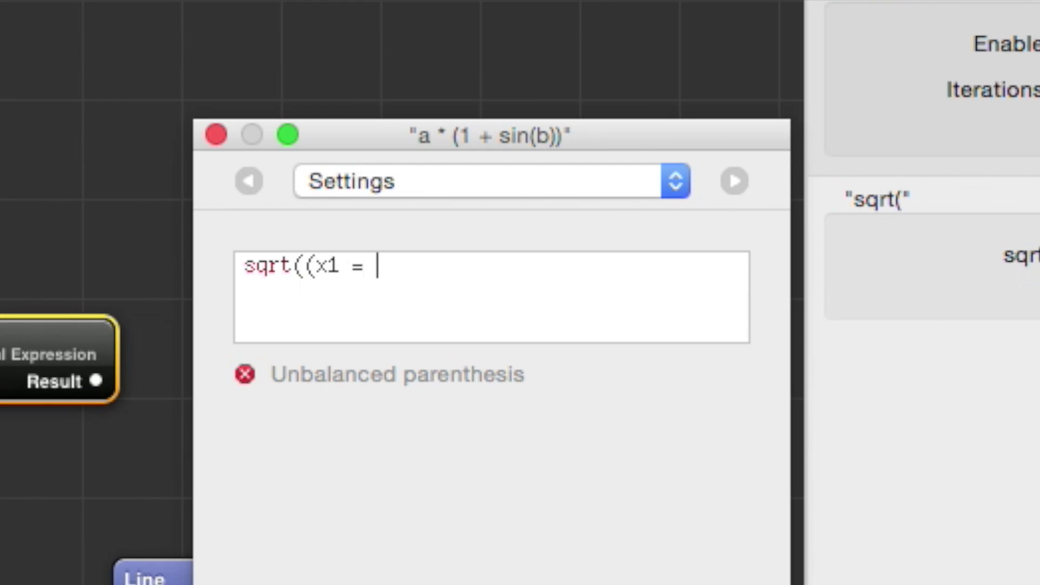
{"action": "type", "text": "x1 - x2)^2"}
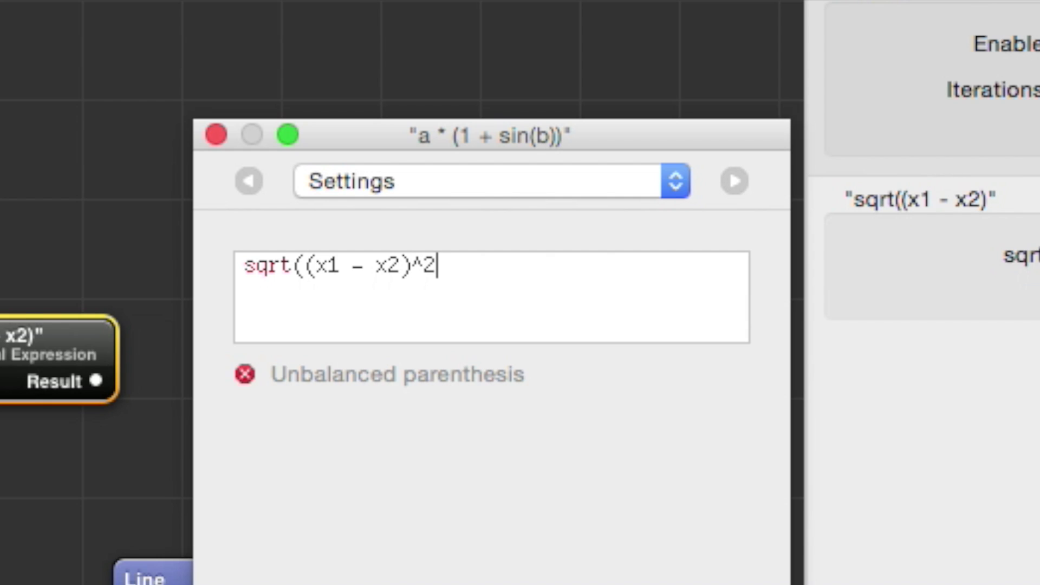
{"action": "type", "text": " + (y1 - y2"}
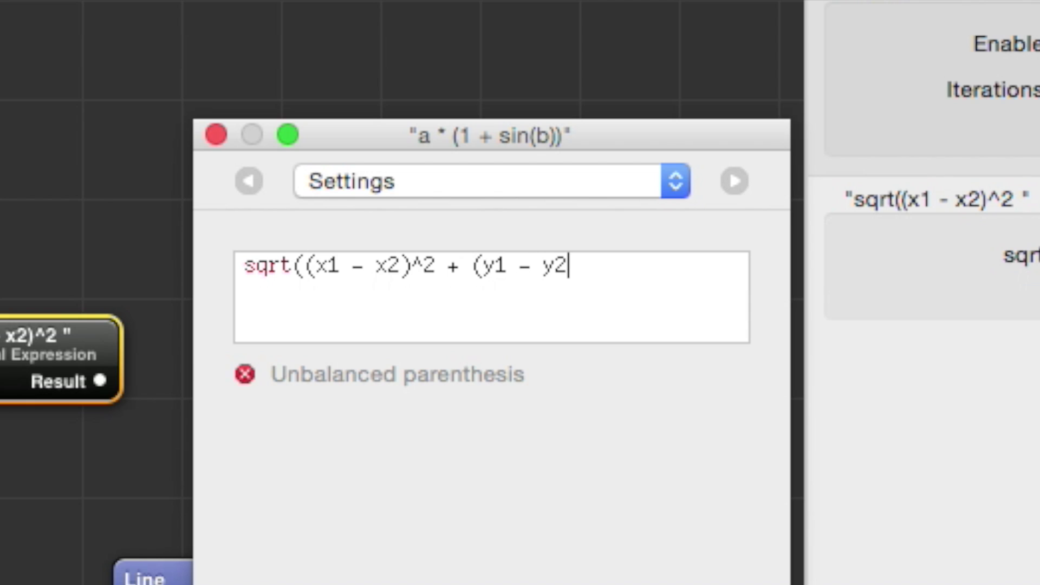
{"action": "type", "text": ")^2 + (z1 -"}
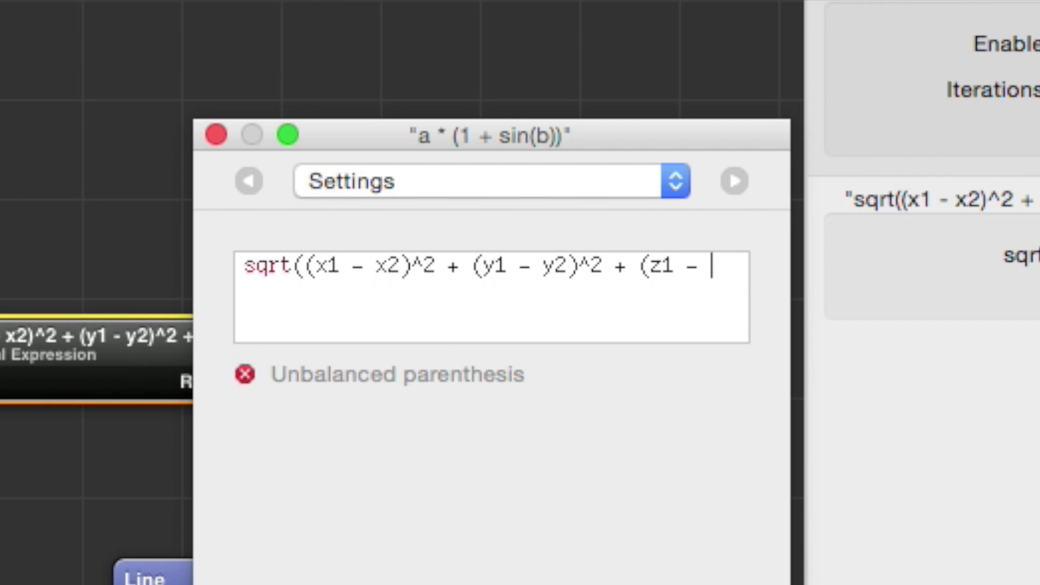
{"action": "type", "text": ")"}
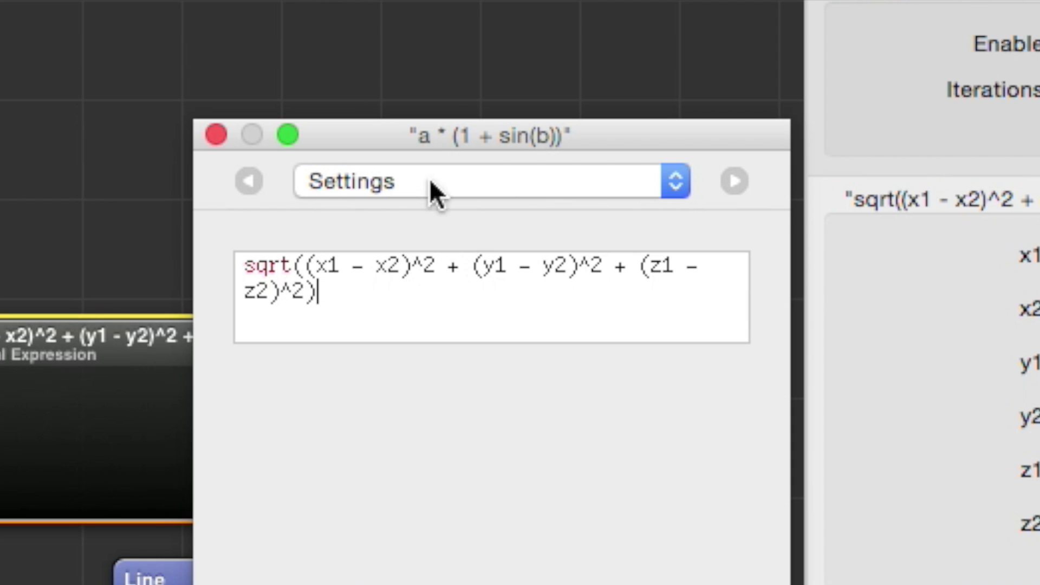
{"action": "left_click_drag", "start_coordinate": [397, 128], "coordinate": [460, 74]}
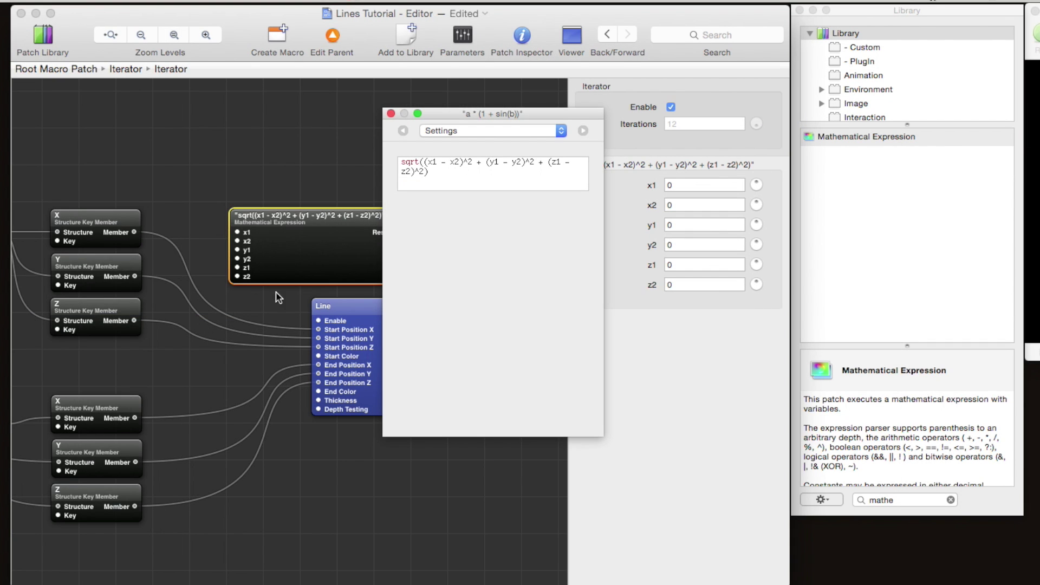
{"action": "left_click", "coordinate": [390, 113]}
Step: Rename the expression patch to 'Distance' and shift it up and left
{"action": "double_click", "coordinate": [265, 215]}
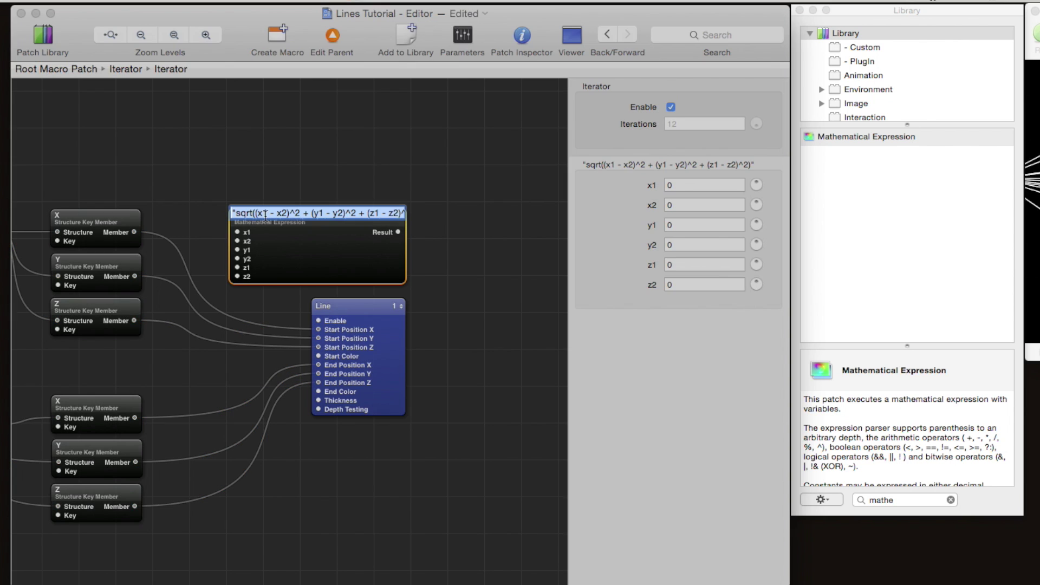
{"action": "type", "text": "Distance"}
{"action": "key", "text": "Return"}
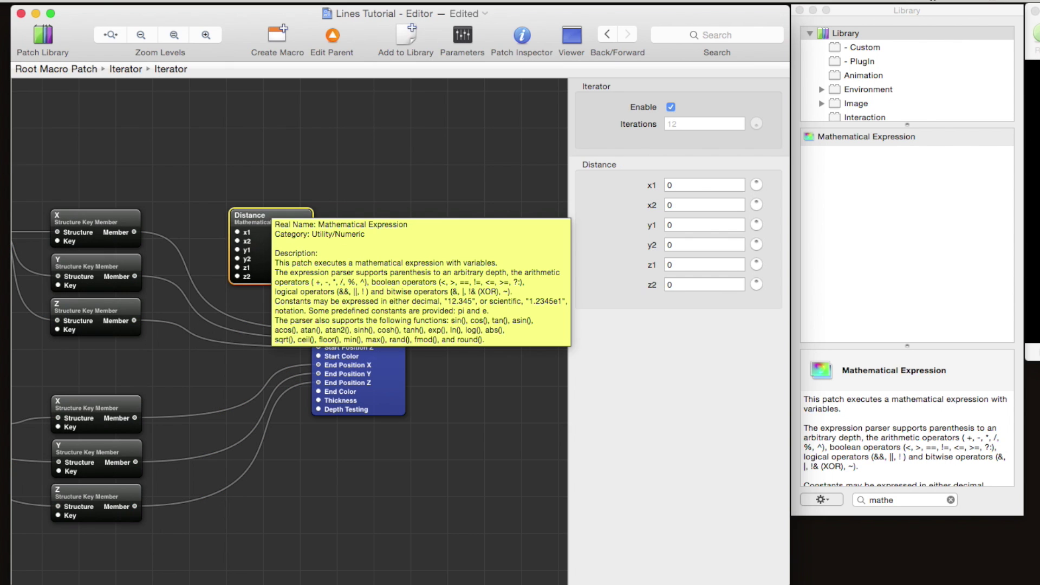
{"action": "left_click_drag", "start_coordinate": [280, 271], "coordinate": [265, 254]}
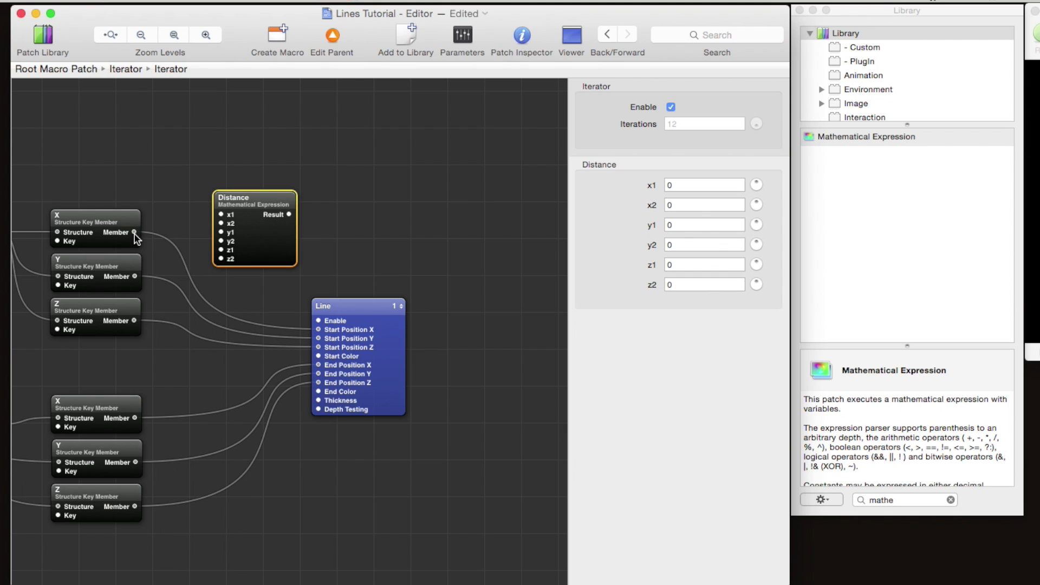
Step: Wire both points' X, Y and Z members into x1, x2, y1, y2, z1 and z2
{"action": "left_click_drag", "start_coordinate": [134, 231], "coordinate": [221, 214]}
{"action": "left_click_drag", "start_coordinate": [136, 418], "coordinate": [221, 223]}
{"action": "left_click_drag", "start_coordinate": [135, 277], "coordinate": [221, 232]}
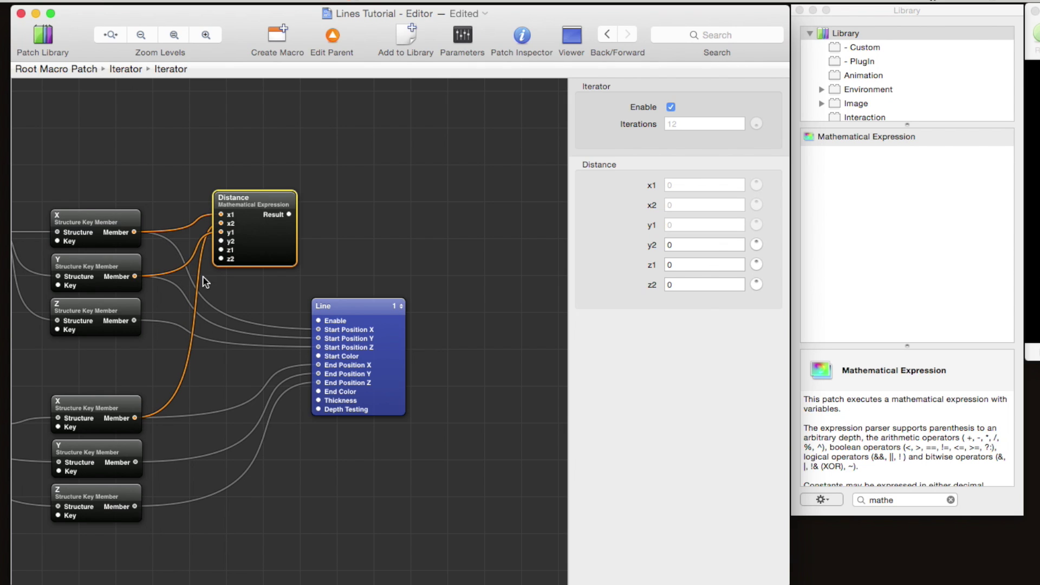
{"action": "left_click_drag", "start_coordinate": [135, 462], "coordinate": [221, 240]}
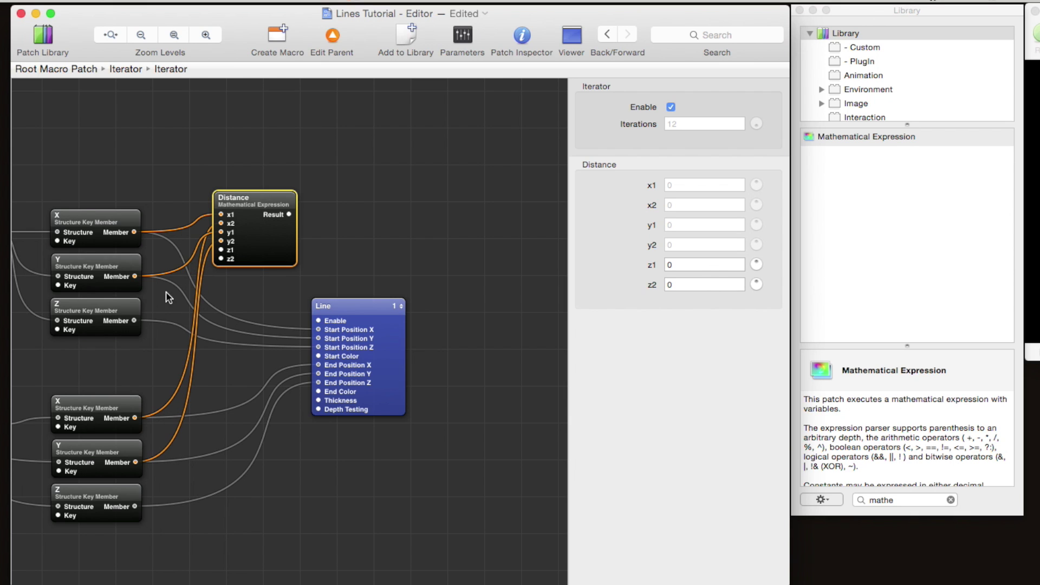
{"action": "left_click_drag", "start_coordinate": [134, 321], "coordinate": [221, 250]}
{"action": "left_click_drag", "start_coordinate": [138, 510], "coordinate": [221, 259]}
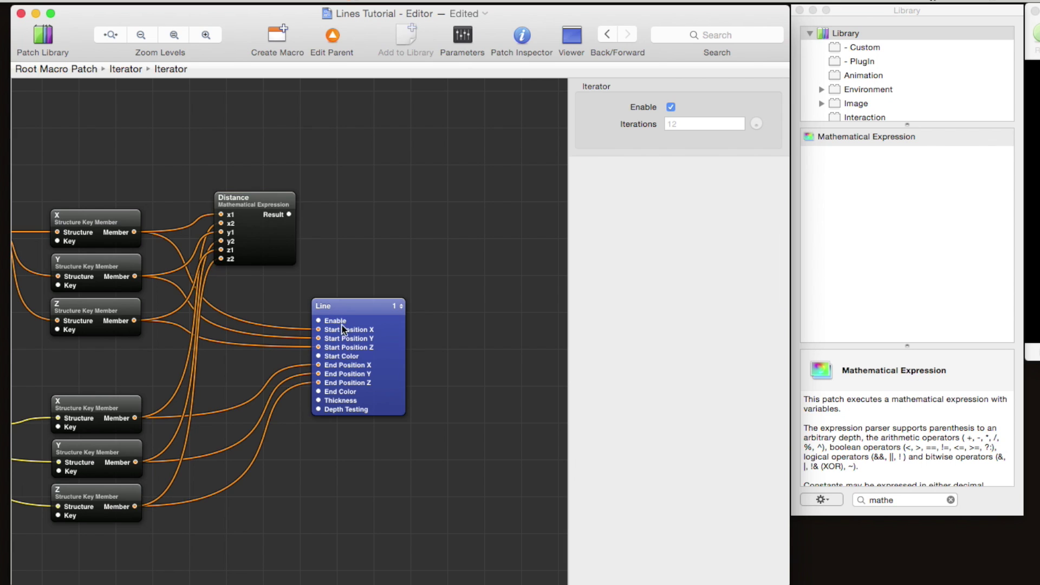
{"action": "left_click_drag", "start_coordinate": [342, 329], "coordinate": [381, 390]}
Step: Add a Conditional patch beside Distance and feed Distance's result into its First Value
{"action": "left_click", "coordinate": [347, 252]}
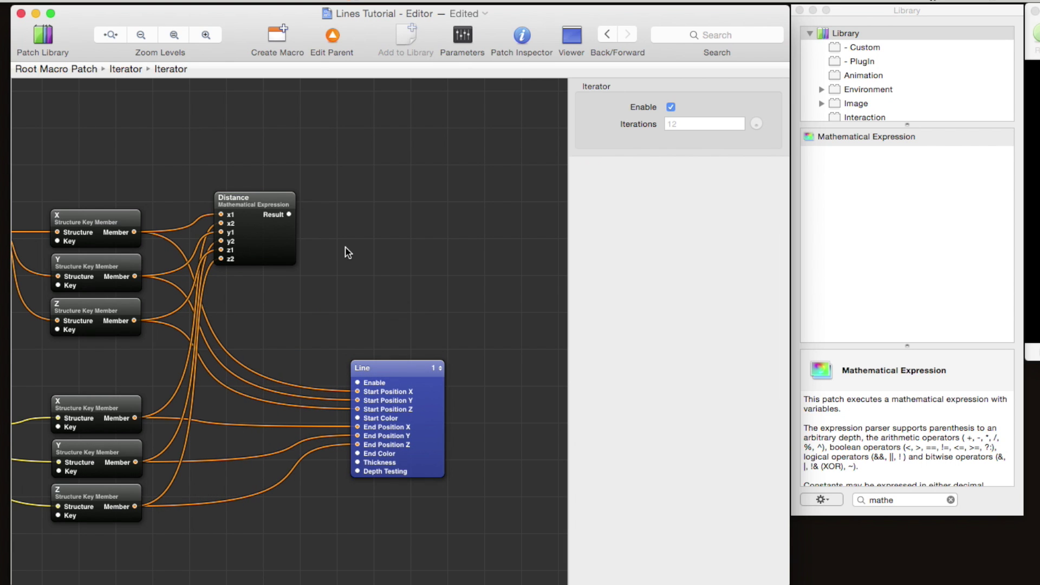
{"action": "key", "text": "super+Return"}
{"action": "type", "text": "comparison"}
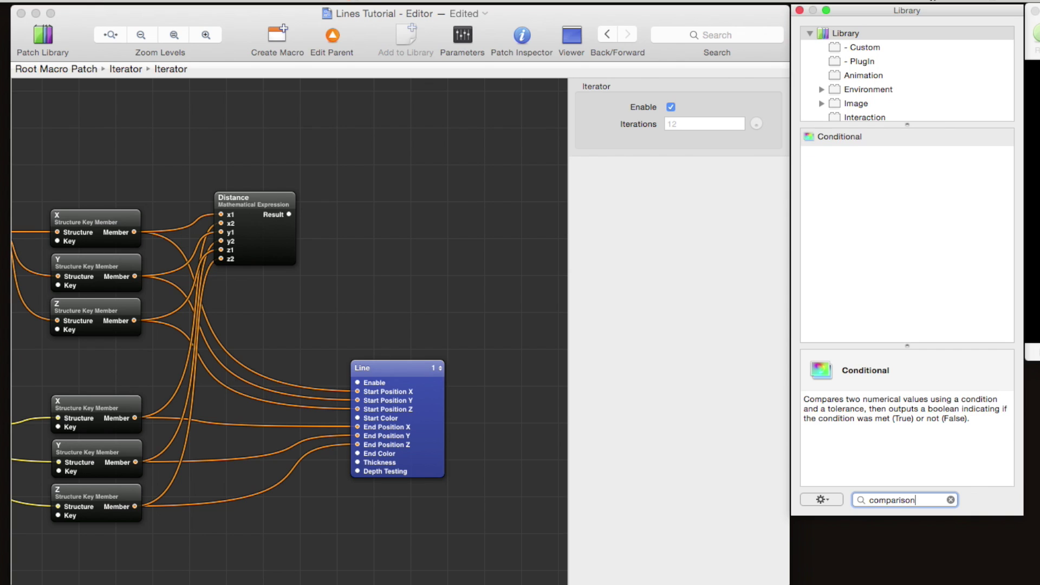
{"action": "key", "text": "Return"}
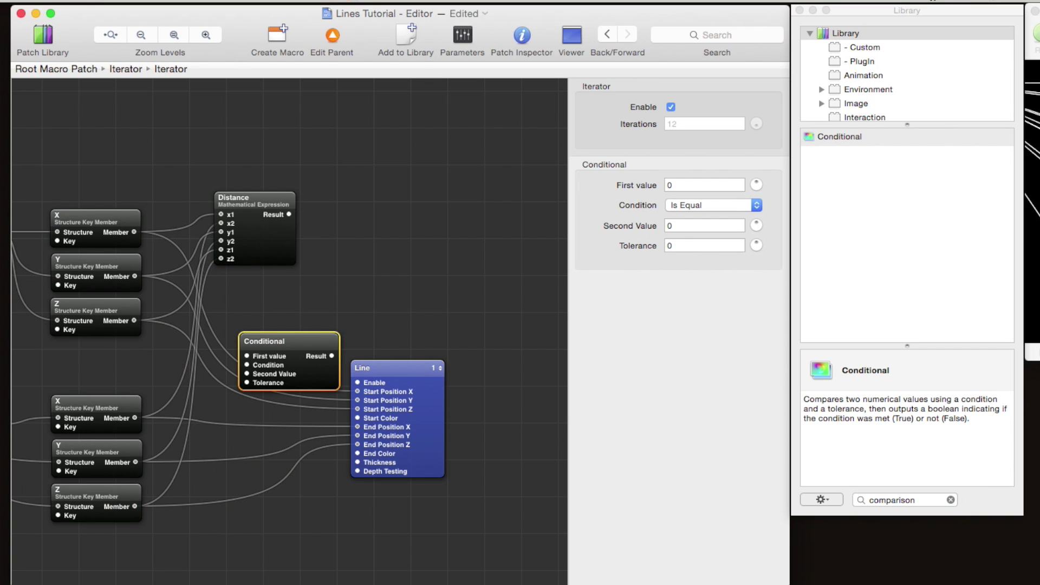
{"action": "left_click_drag", "start_coordinate": [312, 371], "coordinate": [382, 199]}
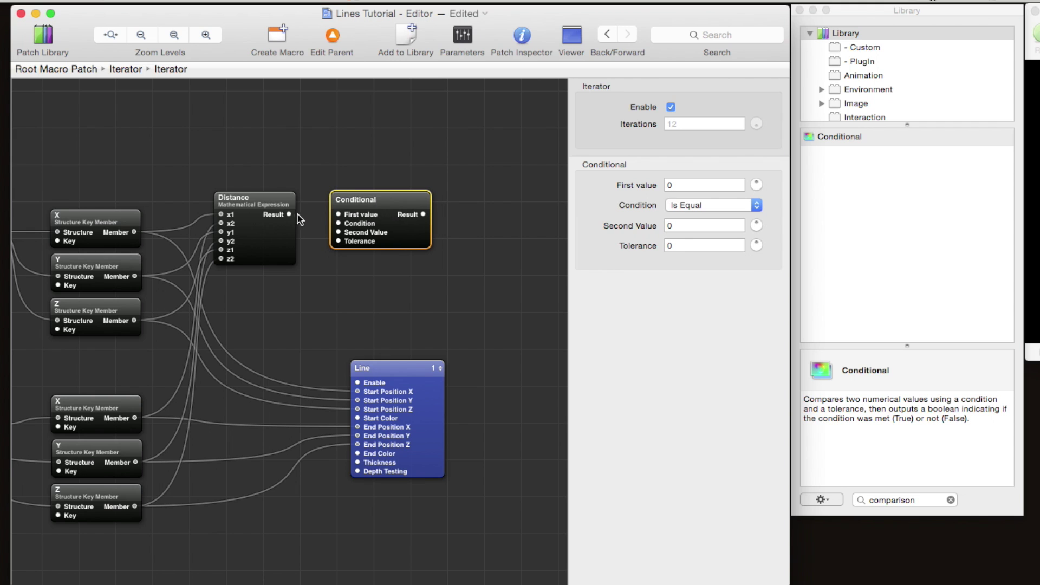
{"action": "left_click_drag", "start_coordinate": [290, 215], "coordinate": [369, 232]}
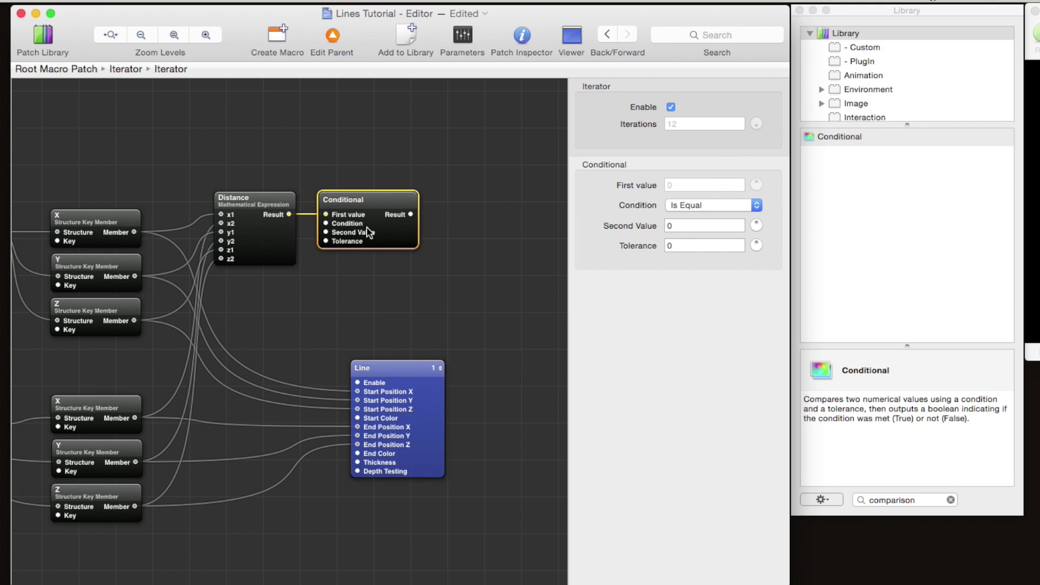
{"action": "scroll", "coordinate": [341, 341], "scroll_direction": "up", "scroll_amount": 1}
{"action": "left_click_drag", "start_coordinate": [423, 404], "coordinate": [509, 394]}
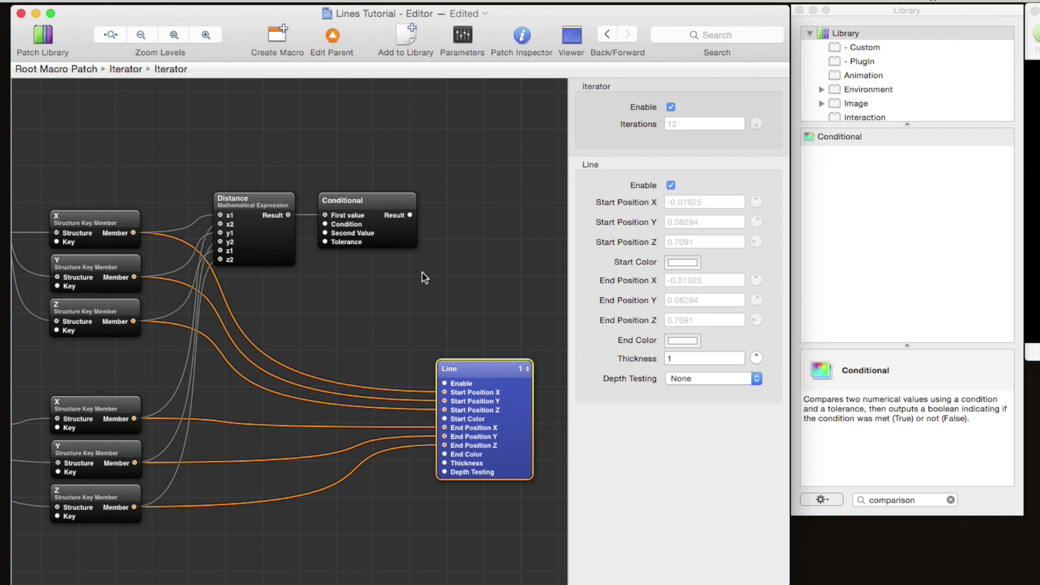
Step: Set the condition to Is Lower Than with Second Value .5, driving the Line's Enable
{"action": "left_click", "coordinate": [325, 227]}
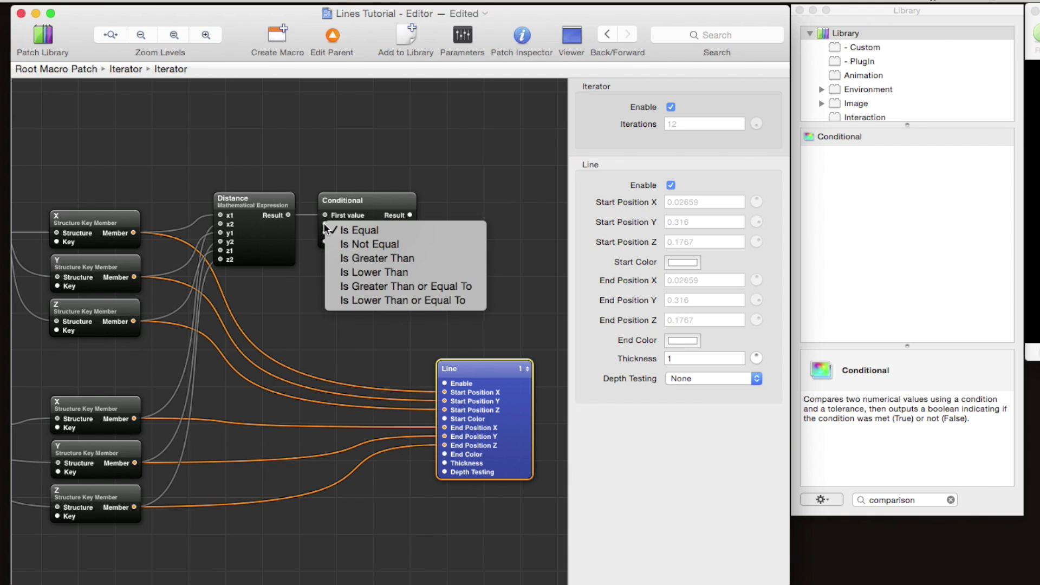
{"action": "left_click", "coordinate": [353, 273]}
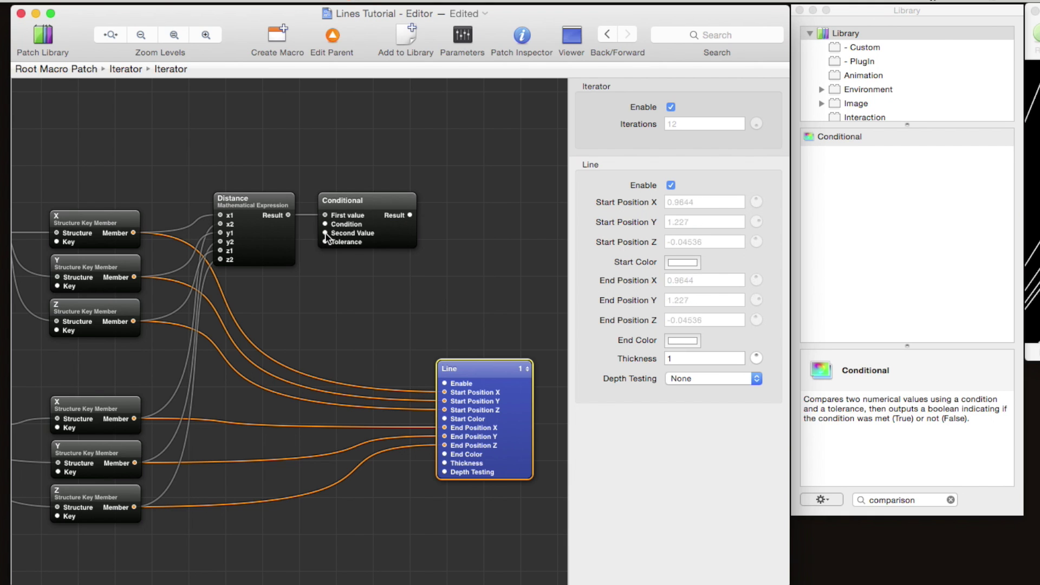
{"action": "double_click", "coordinate": [326, 234]}
{"action": "type", "text": "."}
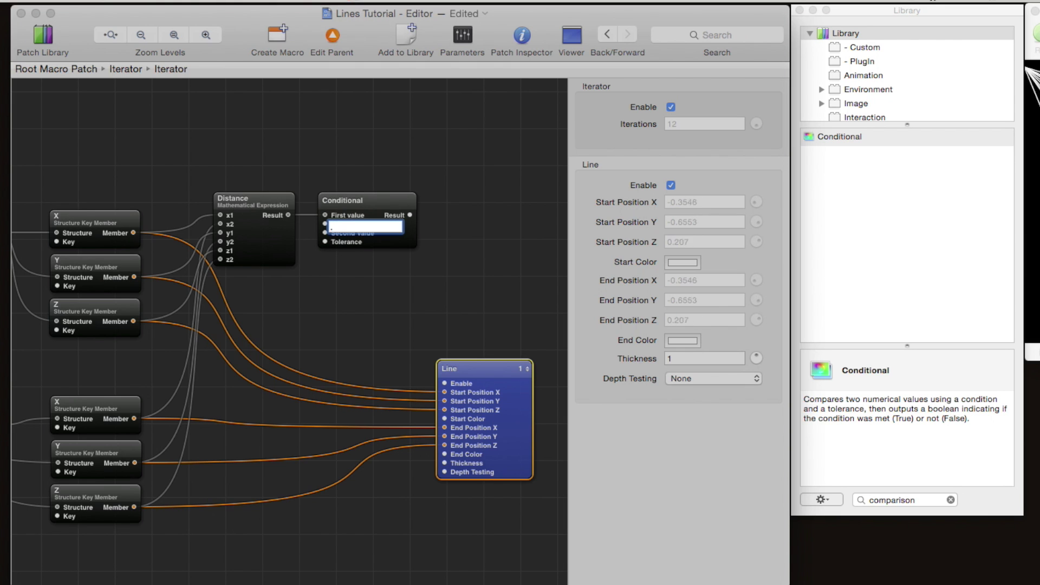
{"action": "type", "text": "5"}
{"action": "key", "text": "Return"}
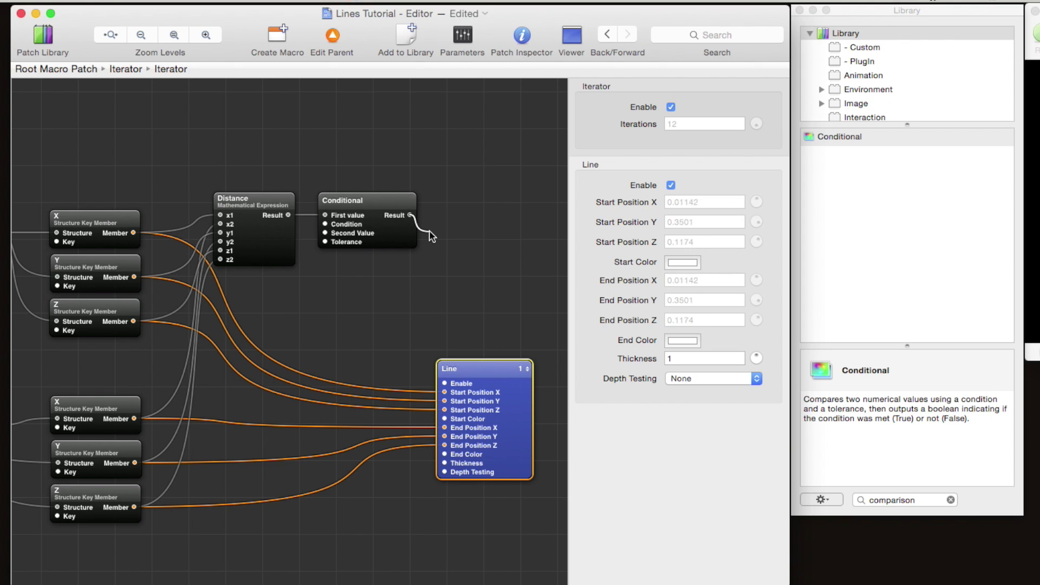
{"action": "left_click_drag", "start_coordinate": [430, 232], "coordinate": [443, 383]}
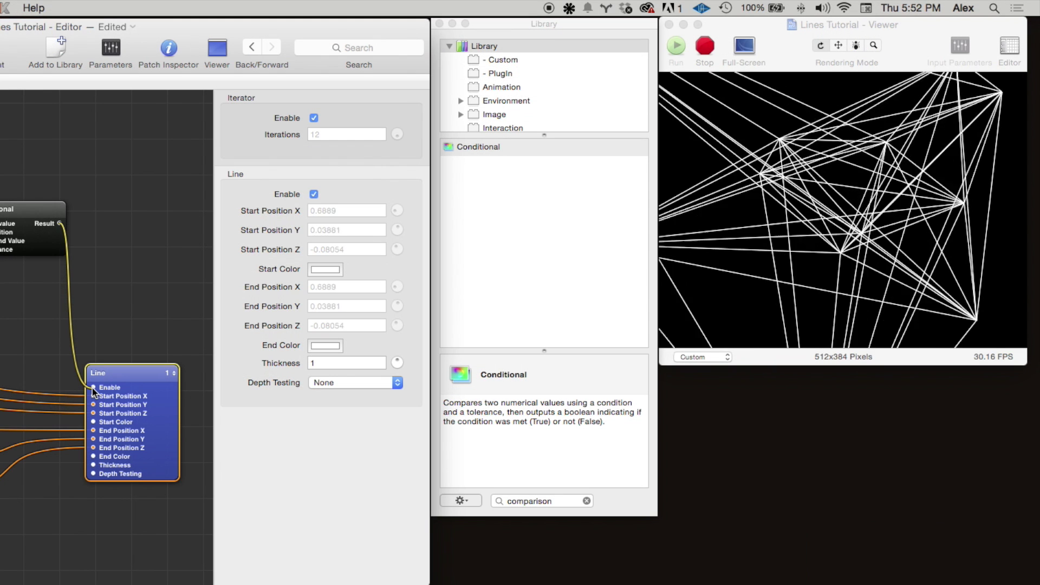
Step: Set the Conditional's Second Value to 0.5 and check the rendered lines in the viewer
{"action": "left_click", "coordinate": [878, 266]}
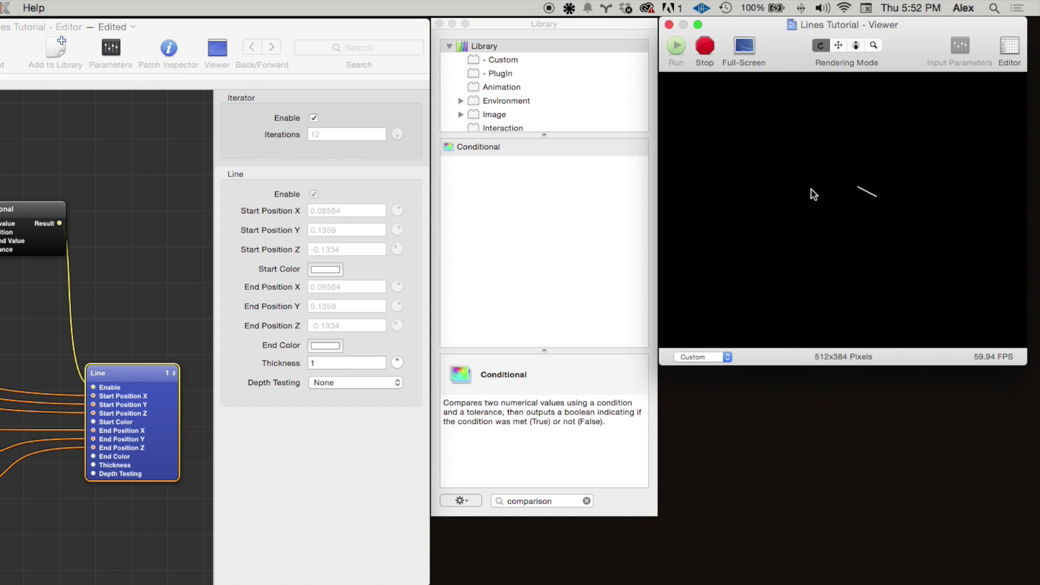
{"action": "left_click", "coordinate": [29, 233]}
{"action": "double_click", "coordinate": [337, 237]}
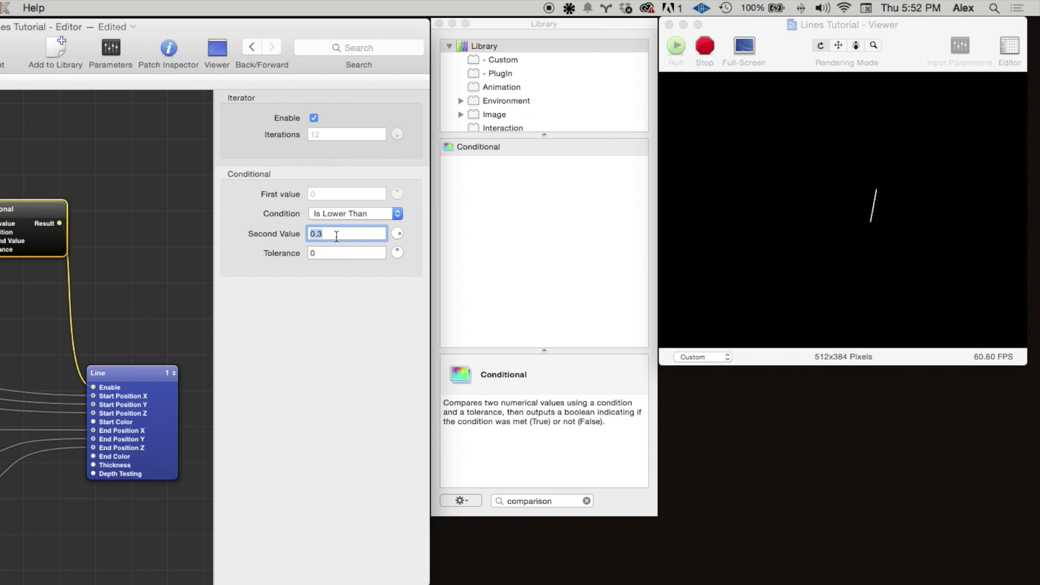
{"action": "type", "text": ".5"}
{"action": "key", "text": "Return"}
{"action": "left_click", "coordinate": [691, 243]}
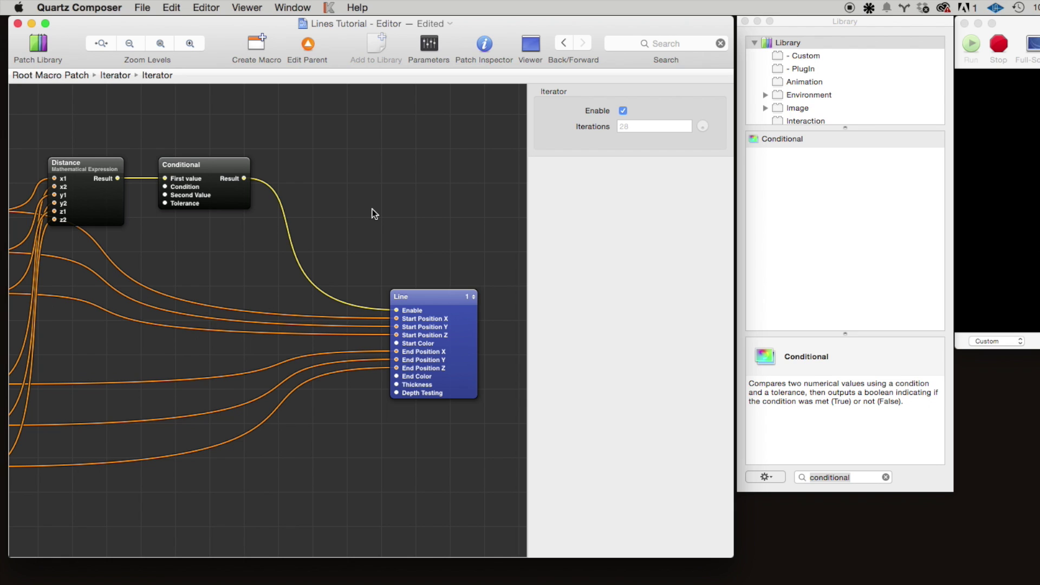
Step: Add an RGB Color patch to the graph from the library
{"action": "key", "text": "super+Return"}
{"action": "type", "text": "rgb"}
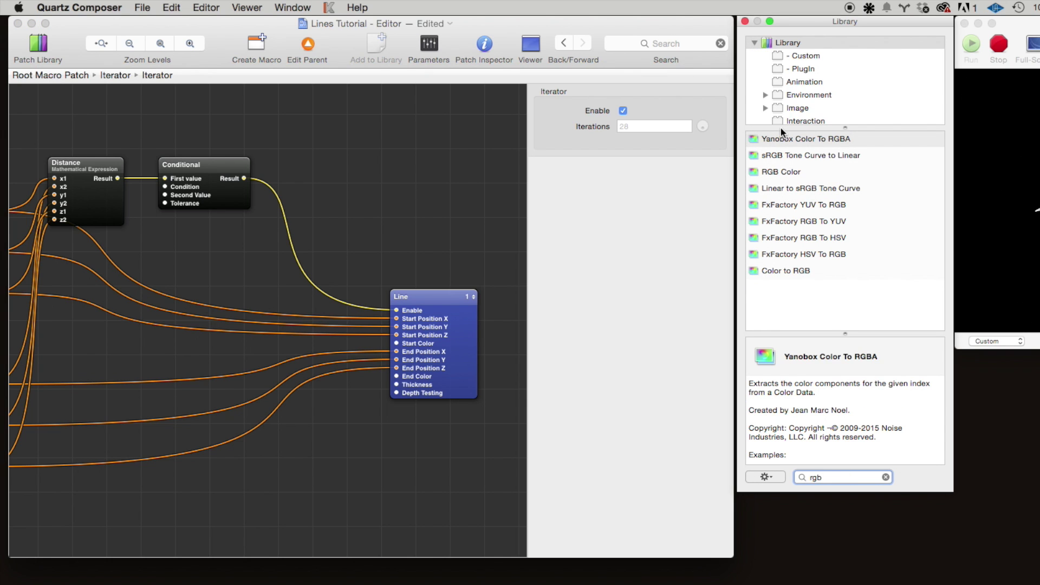
{"action": "double_click", "coordinate": [771, 171]}
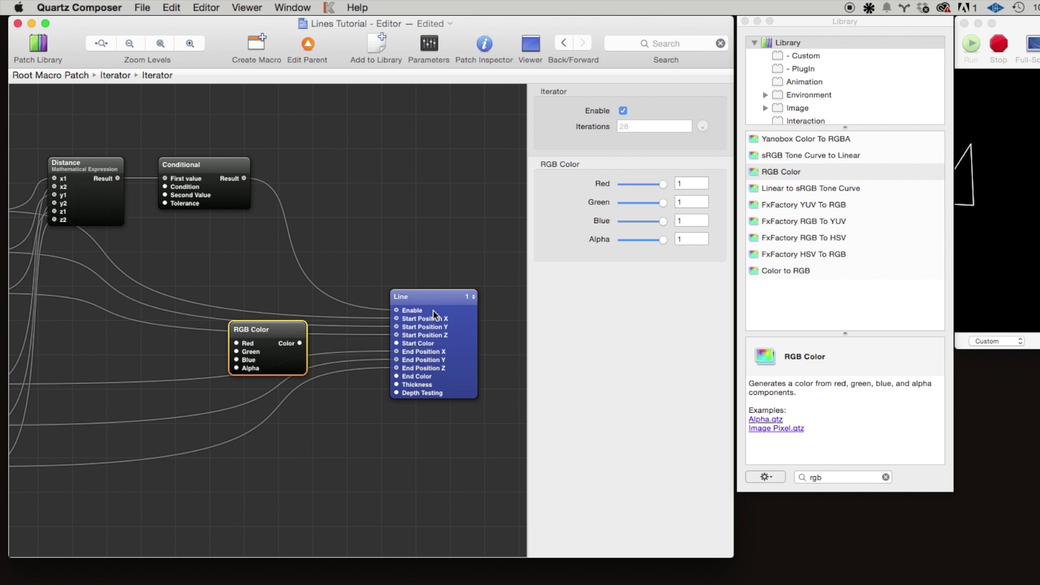
{"action": "left_click_drag", "start_coordinate": [293, 349], "coordinate": [397, 343]}
{"action": "left_click", "coordinate": [359, 235]}
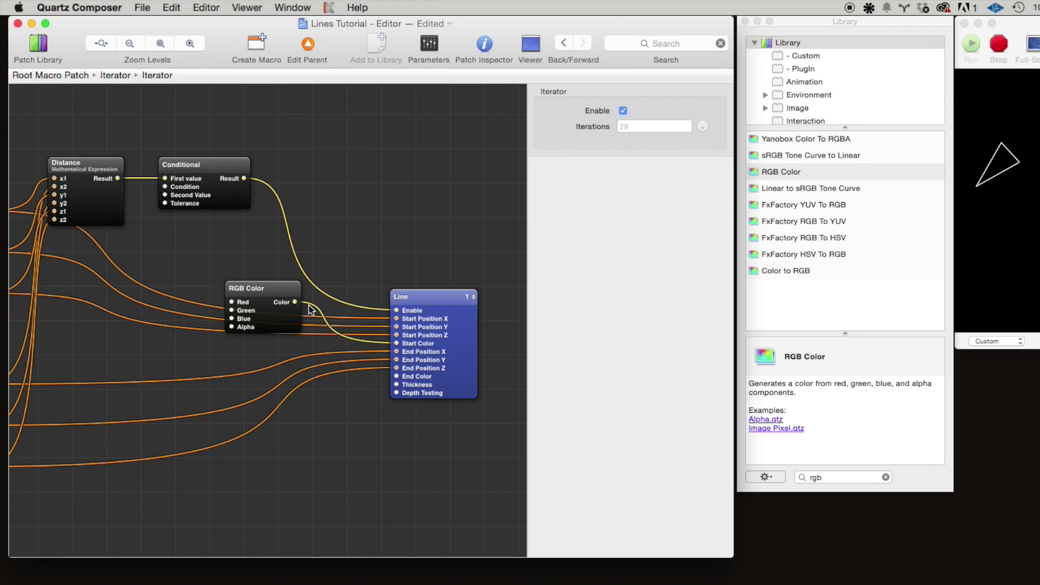
Step: Feed the RGB Color output into the Line's colour and test Alpha from 0 back up
{"action": "left_click_drag", "start_coordinate": [296, 302], "coordinate": [396, 376]}
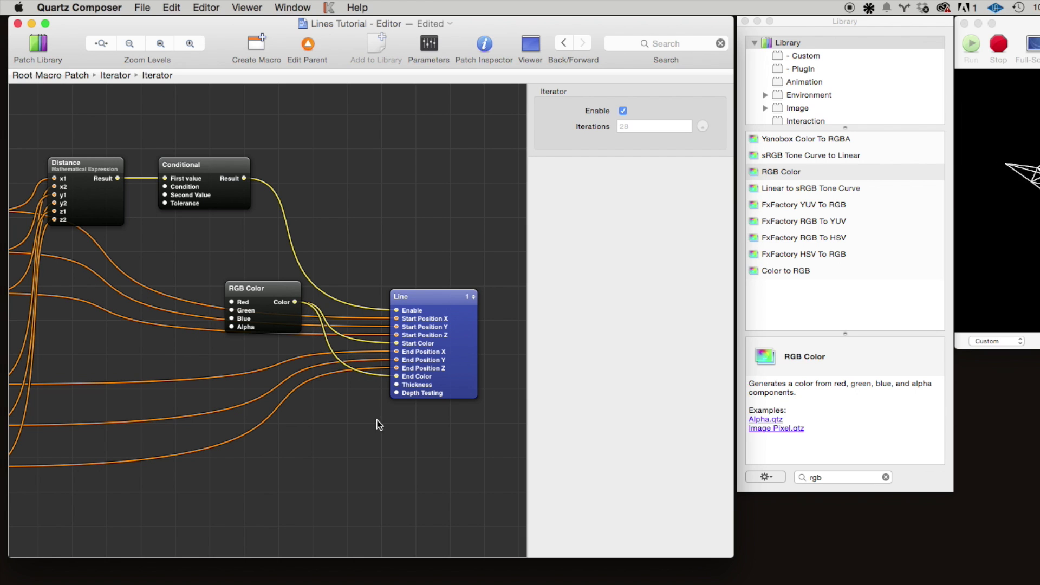
{"action": "left_click_drag", "start_coordinate": [283, 323], "coordinate": [340, 224]}
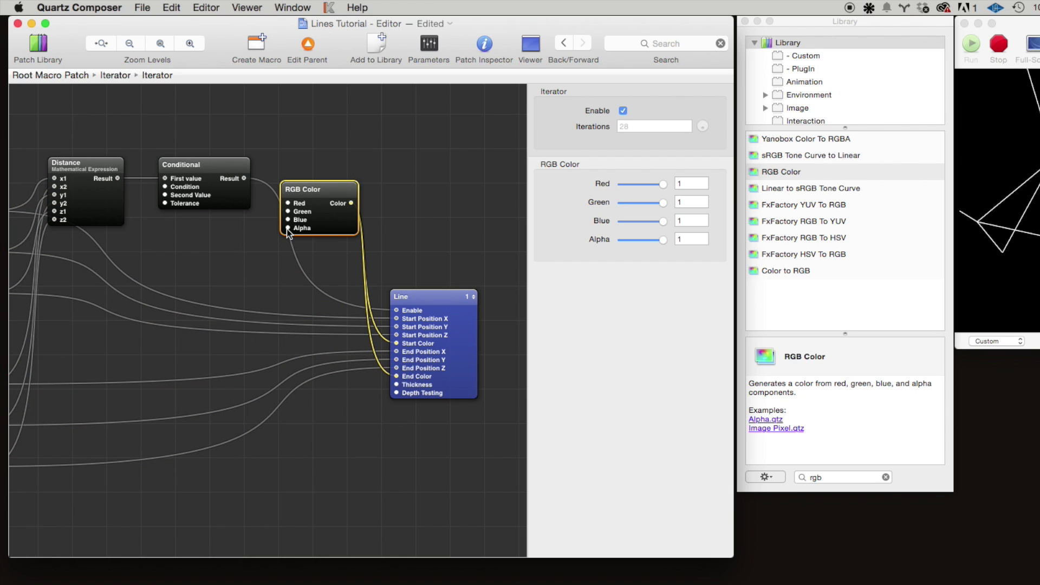
{"action": "left_click_drag", "start_coordinate": [662, 239], "coordinate": [616, 238]}
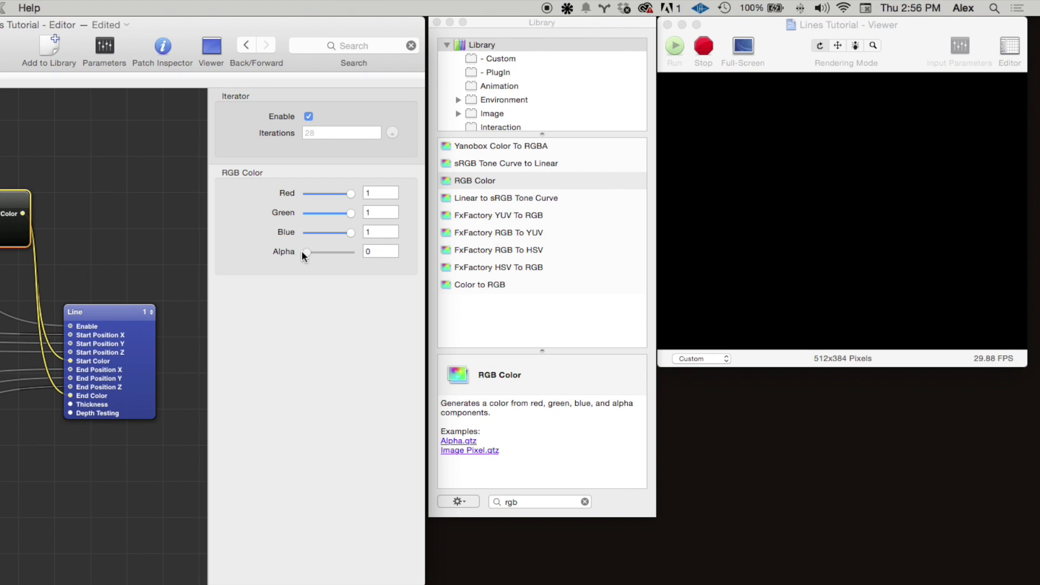
{"action": "left_click_drag", "start_coordinate": [301, 250], "coordinate": [370, 258]}
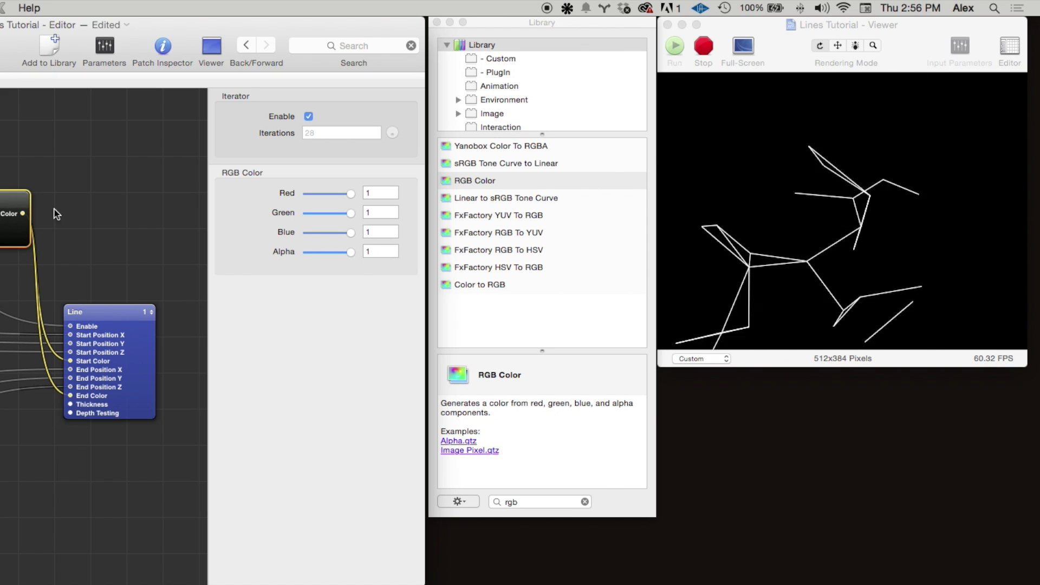
Step: Shift the Conditional patch slightly left and nudge the RGB Color patch right
{"action": "left_click_drag", "start_coordinate": [11, 226], "coordinate": [14, 261]}
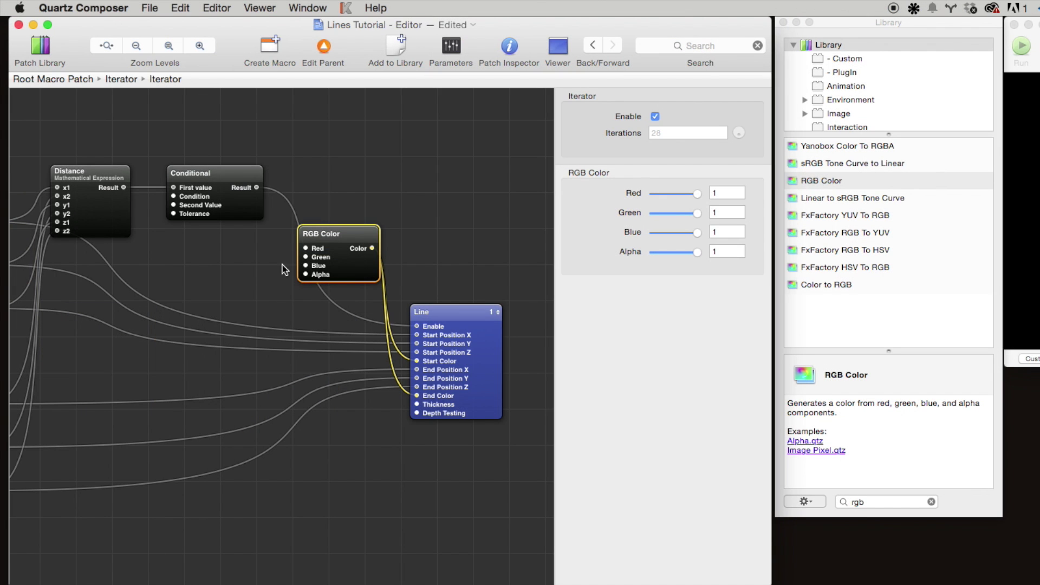
{"action": "left_click_drag", "start_coordinate": [261, 212], "coordinate": [245, 213]}
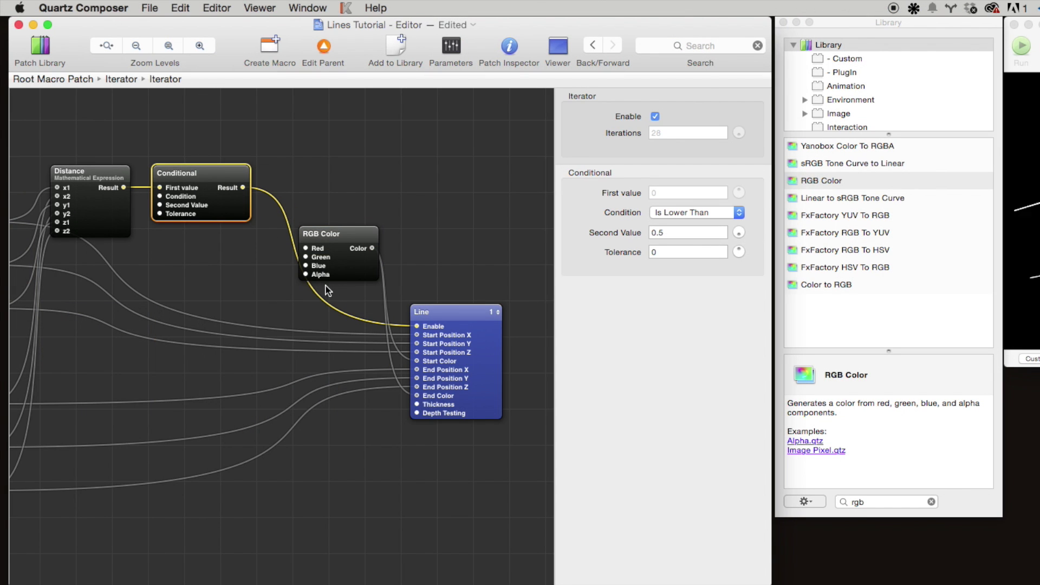
{"action": "mouse_move", "coordinate": [312, 259]}
{"action": "left_click", "coordinate": [260, 279]}
{"action": "left_click_drag", "start_coordinate": [325, 254], "coordinate": [339, 255]}
{"action": "left_click", "coordinate": [271, 227]}
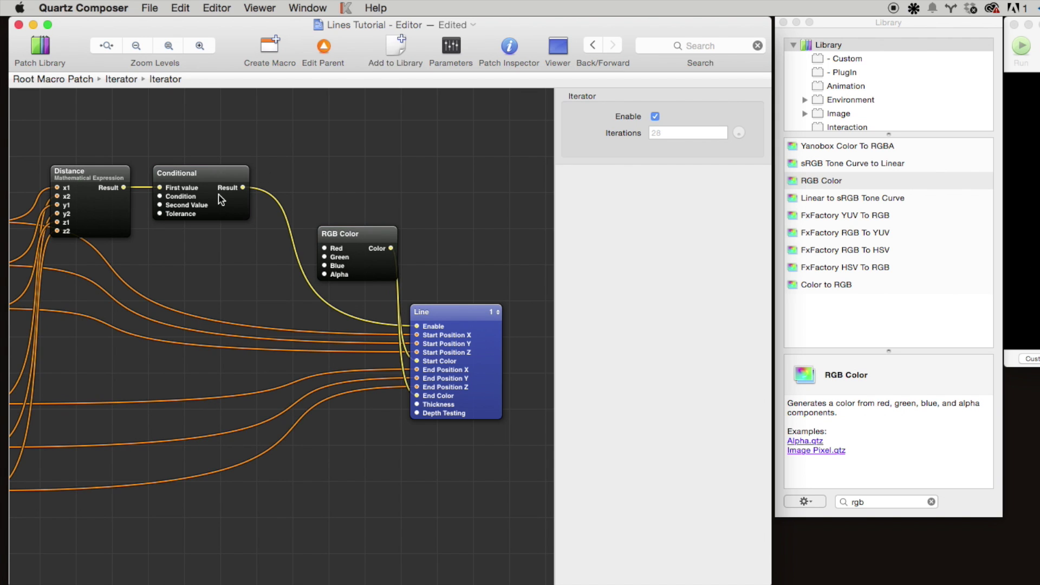
{"action": "scroll", "coordinate": [222, 197], "scroll_direction": "left", "scroll_amount": 3}
{"action": "left_click", "coordinate": [281, 213]}
Step: Insert an input splitter for the Conditional's Second Value
{"action": "right_click", "coordinate": [280, 212]}
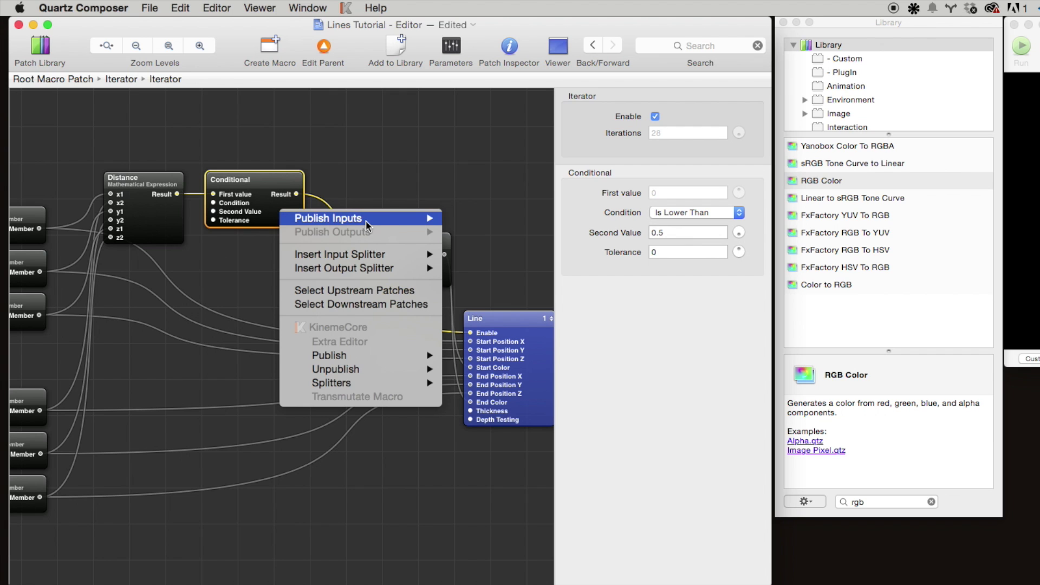
{"action": "mouse_move", "coordinate": [367, 224]}
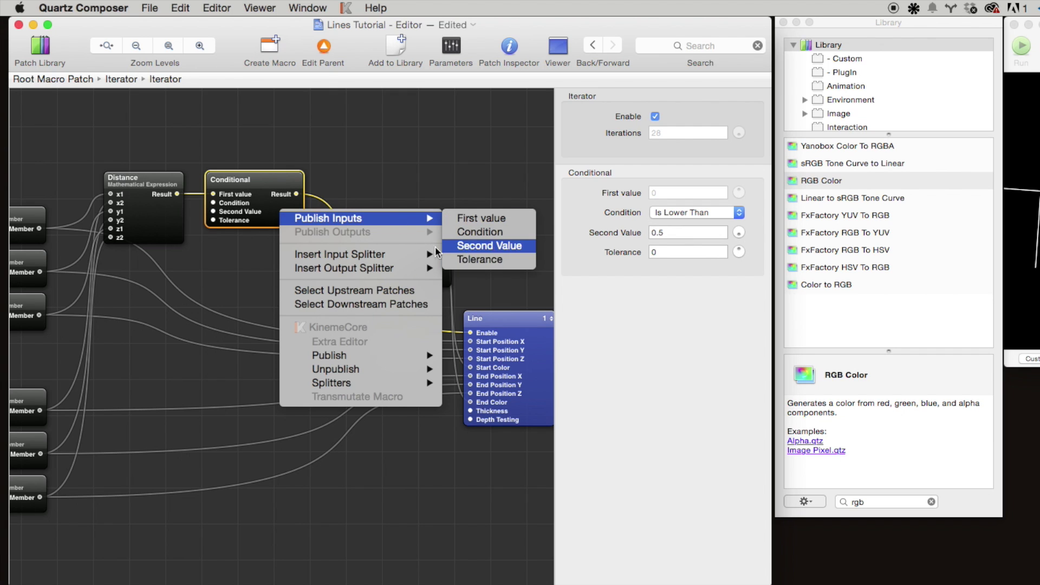
{"action": "mouse_move", "coordinate": [428, 254]}
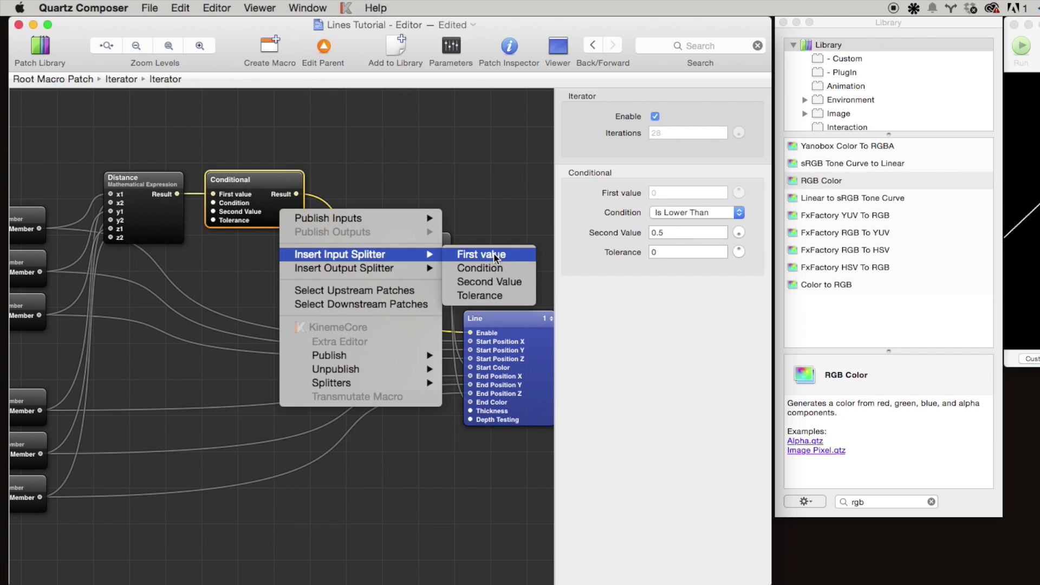
{"action": "left_click", "coordinate": [505, 282]}
Step: Rename the splitter 'Max distance' and place it above the Distance patch
{"action": "left_click_drag", "start_coordinate": [145, 179], "coordinate": [131, 153]}
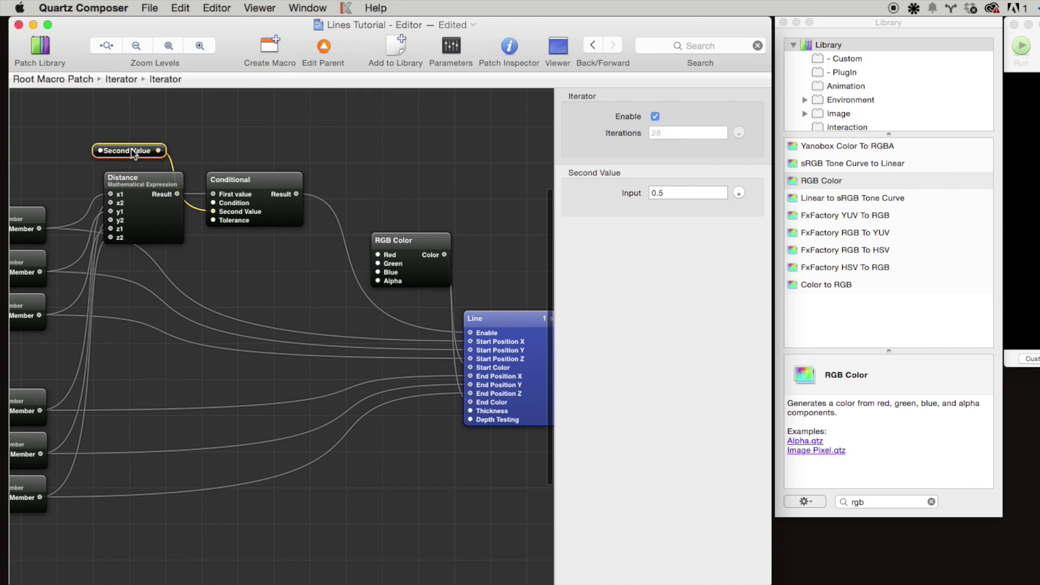
{"action": "double_click", "coordinate": [131, 150]}
{"action": "type", "text": "Max distan"}
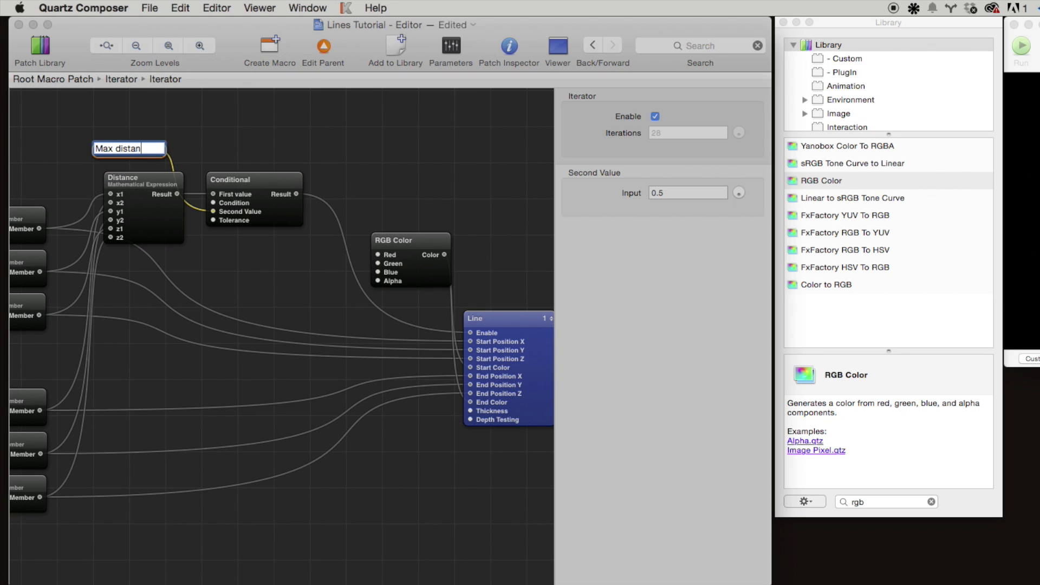
{"action": "type", "text": "ce"}
{"action": "key", "text": "Return"}
{"action": "left_click", "coordinate": [249, 158]}
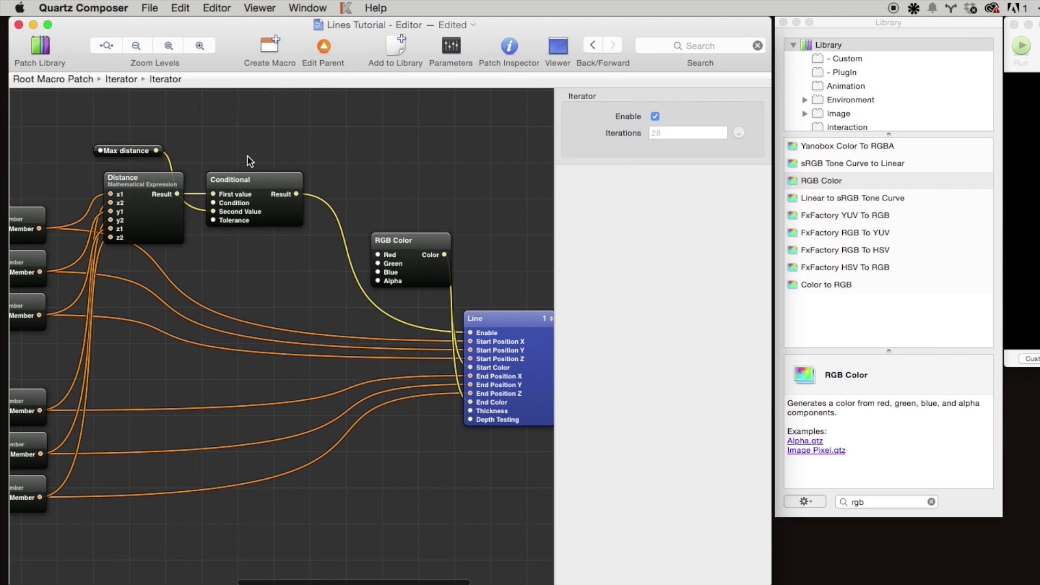
{"action": "left_click_drag", "start_coordinate": [146, 157], "coordinate": [146, 140]}
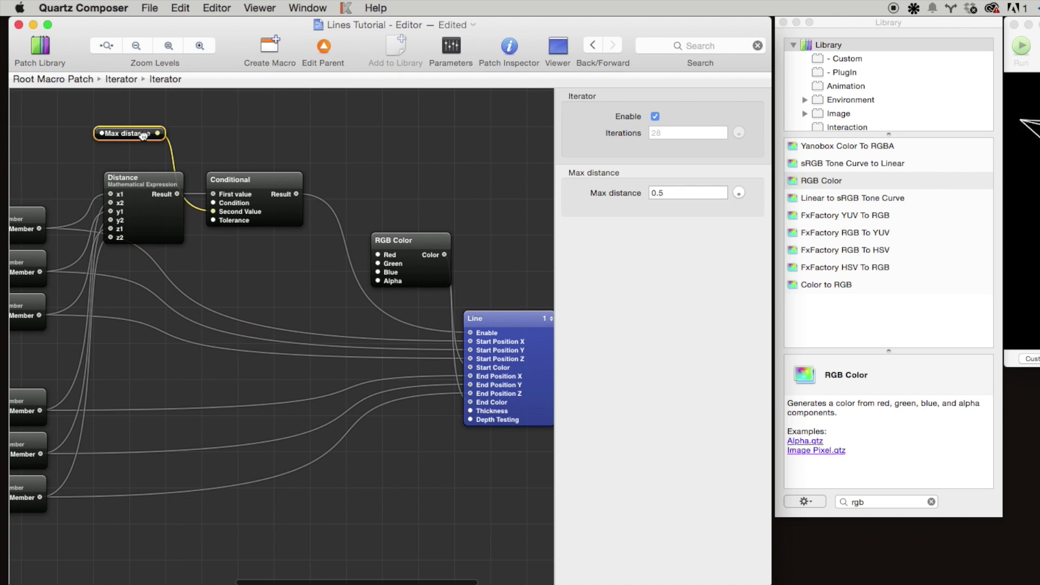
{"action": "left_click", "coordinate": [262, 288]}
Step: Add a second Mathematical Expression patch near Distance and Conditional and open its settings
{"action": "key", "text": "super+Return"}
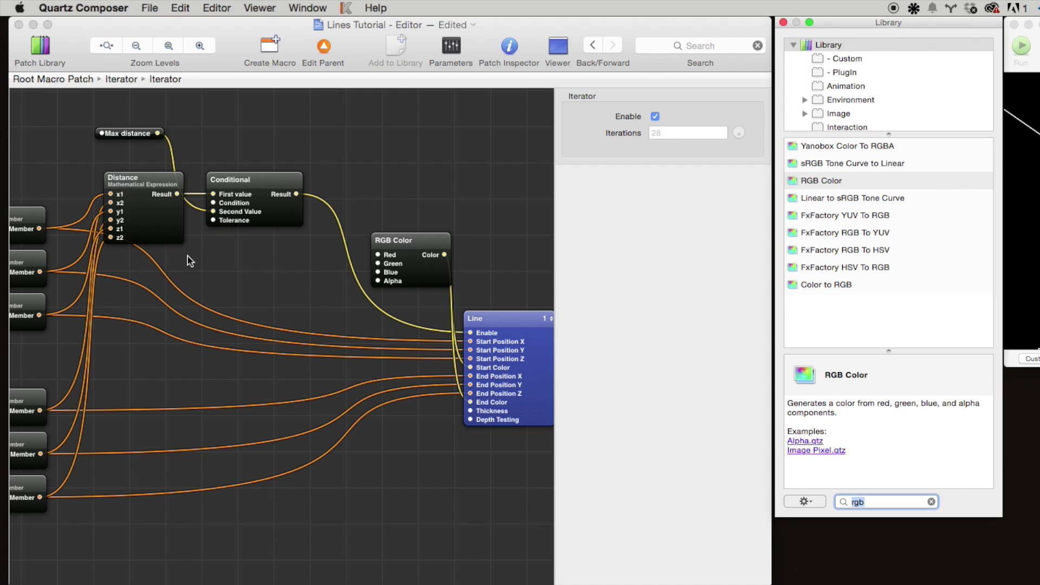
{"action": "key", "text": "BackSpace"}
{"action": "type", "text": "mathe"}
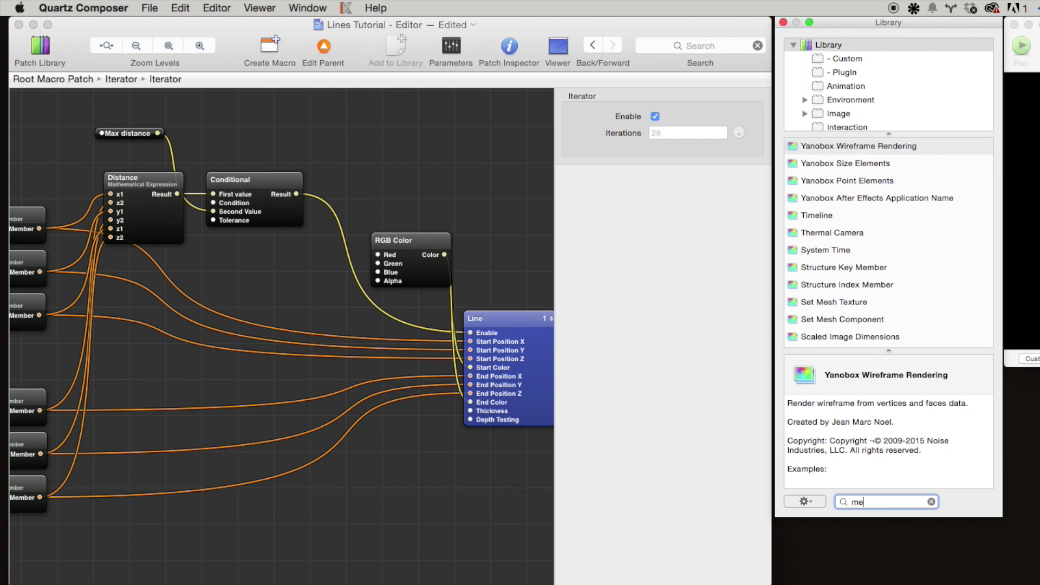
{"action": "key", "text": "Return"}
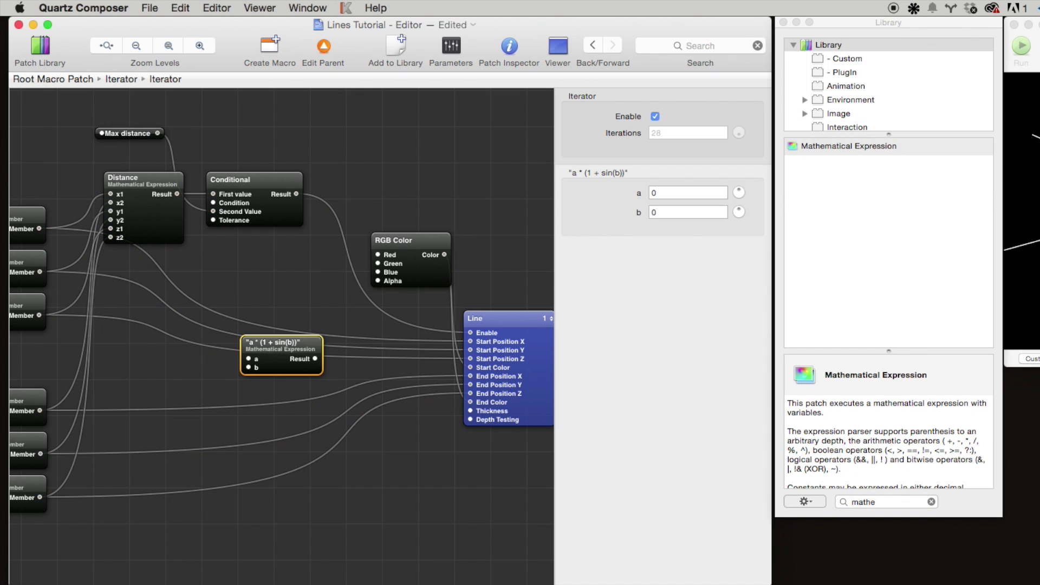
{"action": "left_click_drag", "start_coordinate": [288, 371], "coordinate": [275, 301]}
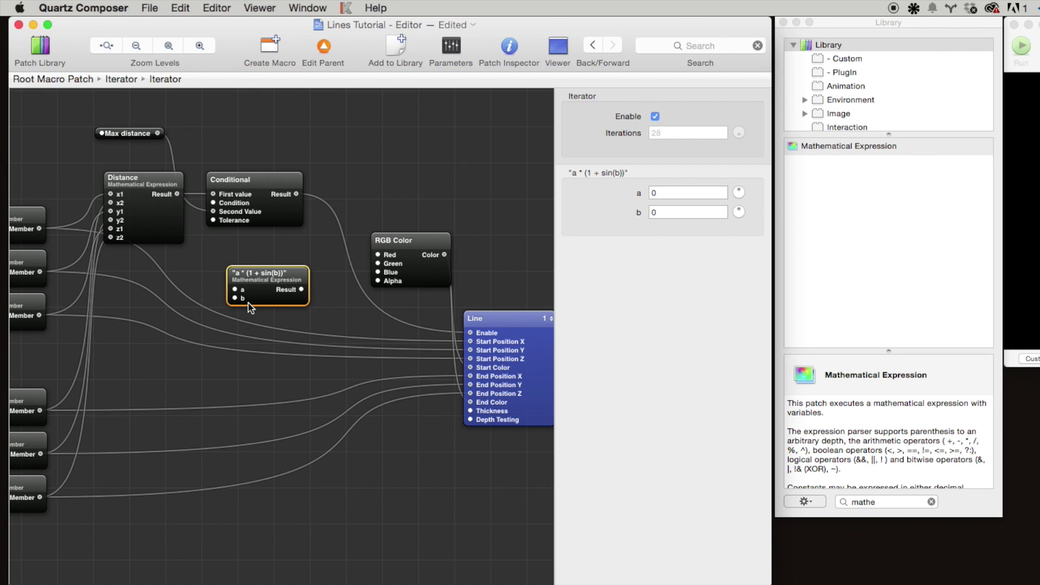
{"action": "scroll", "coordinate": [266, 304], "scroll_direction": "down", "scroll_amount": 1}
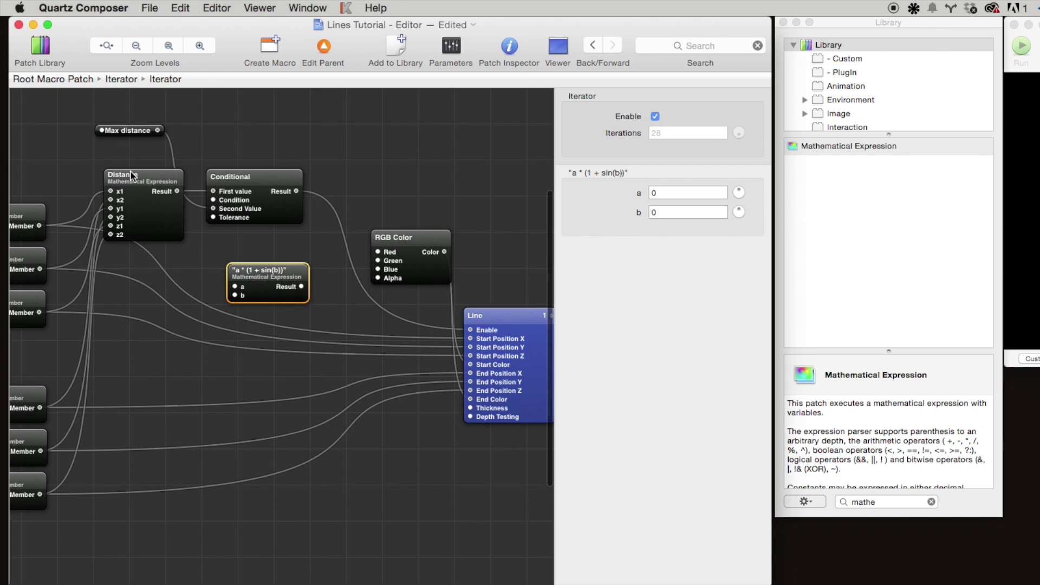
{"action": "left_click_drag", "start_coordinate": [130, 175], "coordinate": [125, 180]}
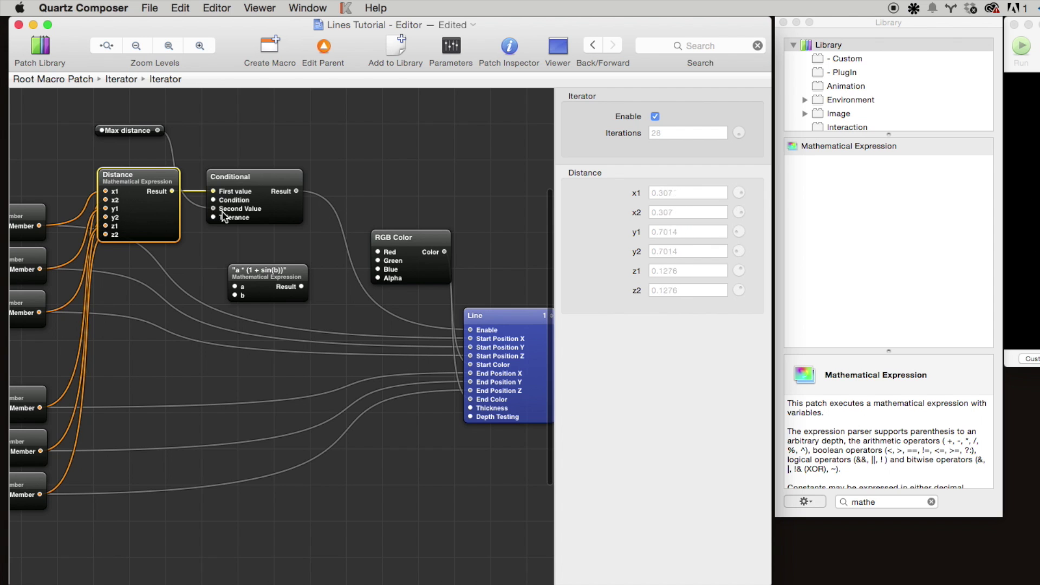
{"action": "left_click", "coordinate": [265, 288]}
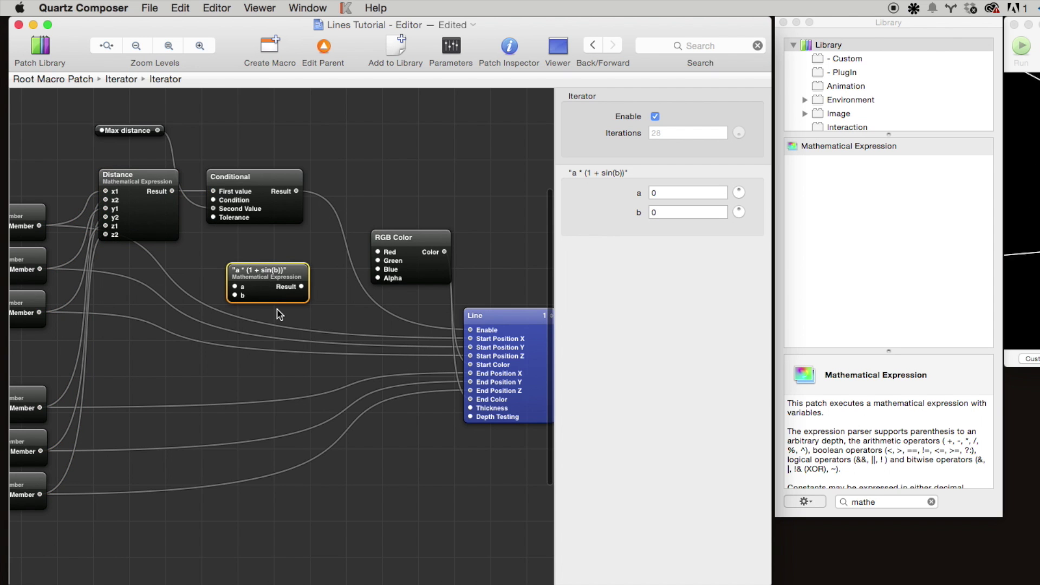
{"action": "key", "text": "super+2"}
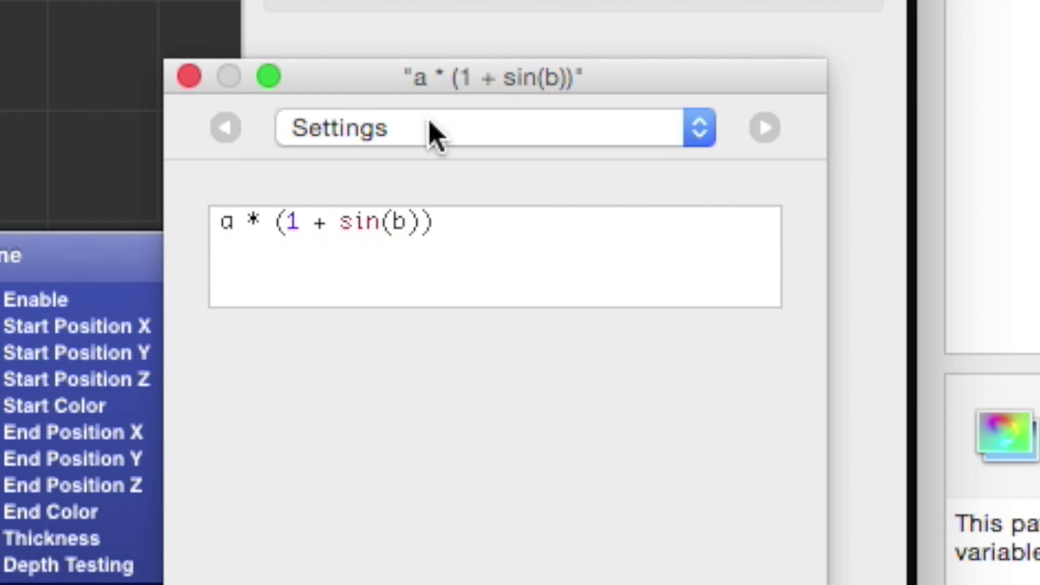
Step: Replace the default a * (1 + sin(b)) with (maxDistance - distance) / maxDistance
{"action": "double_click", "coordinate": [621, 298]}
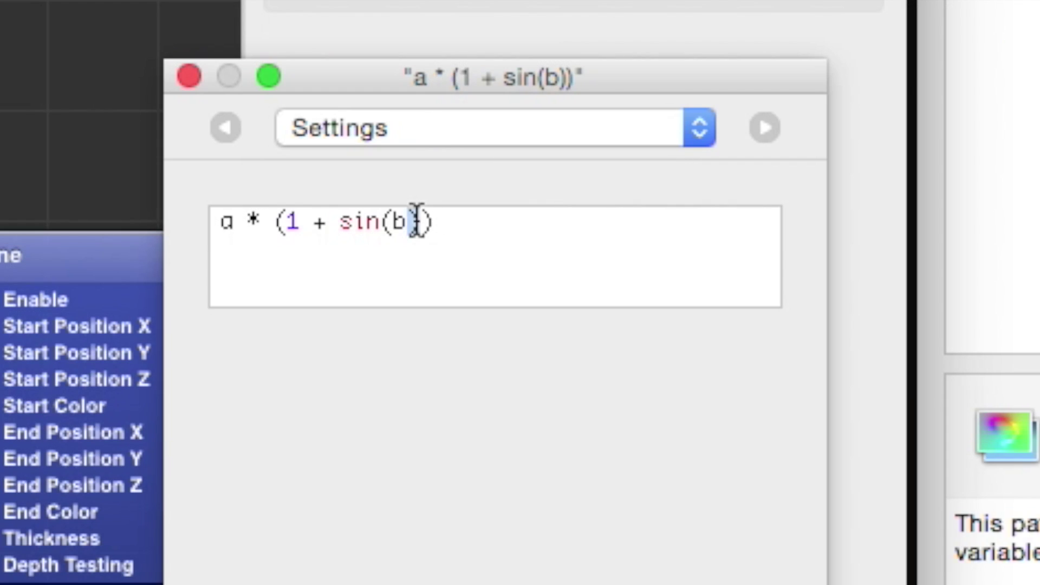
{"action": "triple_click", "coordinate": [418, 221]}
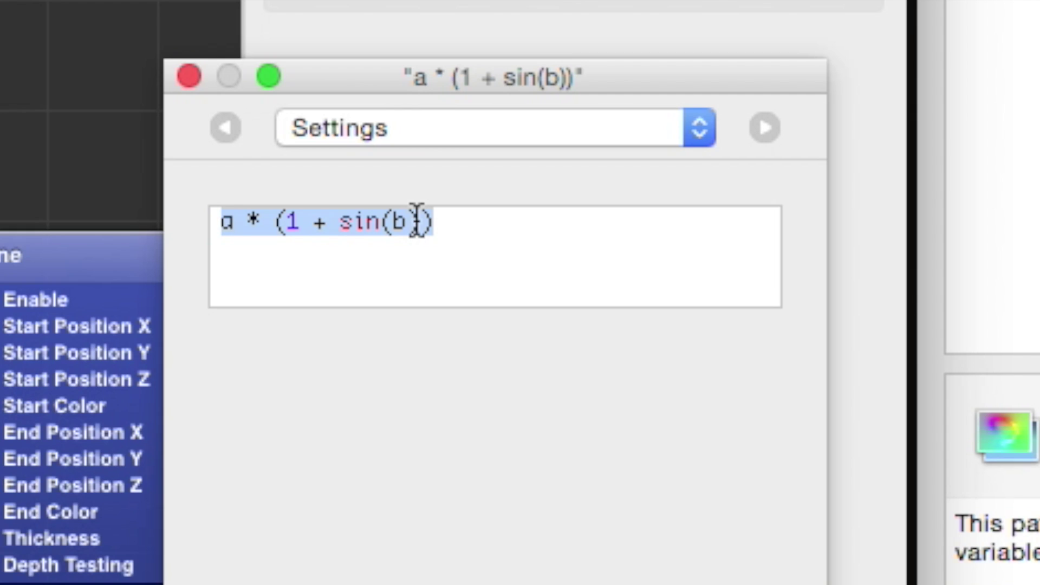
{"action": "key", "text": "BackSpace"}
{"action": "type", "text": "(maxDistance"}
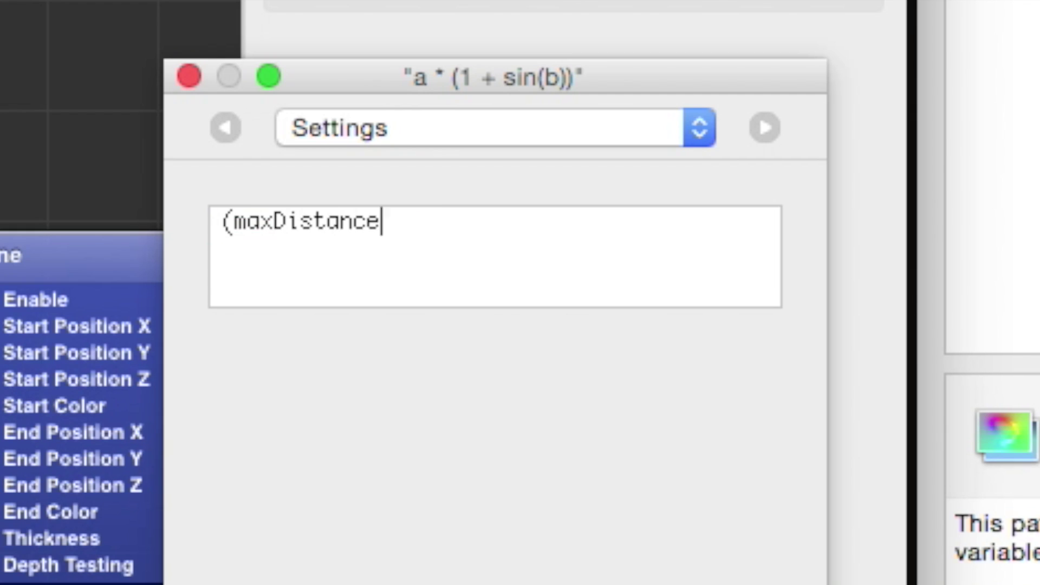
{"action": "type", "text": " - dista"}
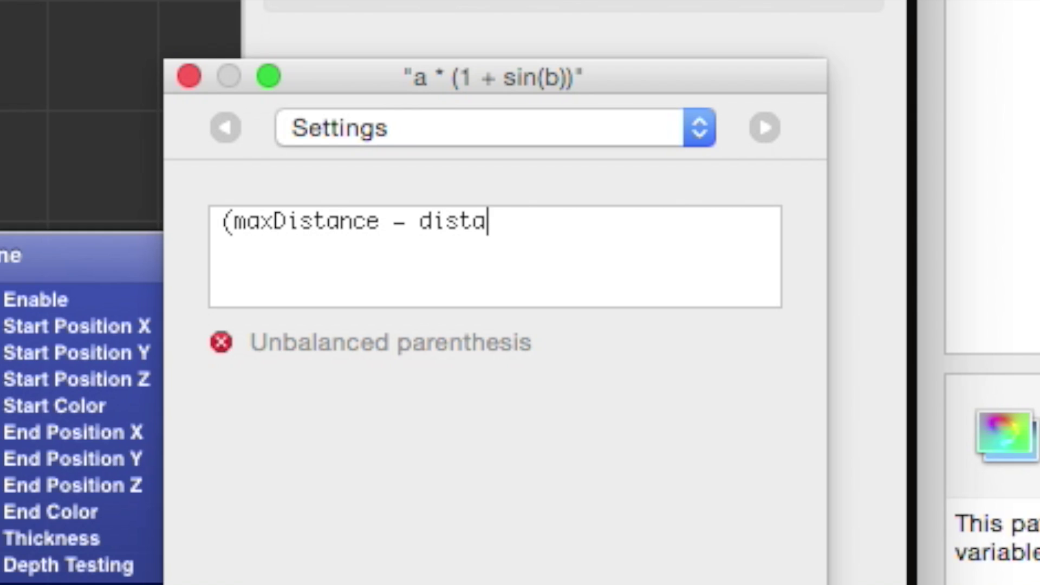
{"action": "type", "text": "nce) / maxF"}
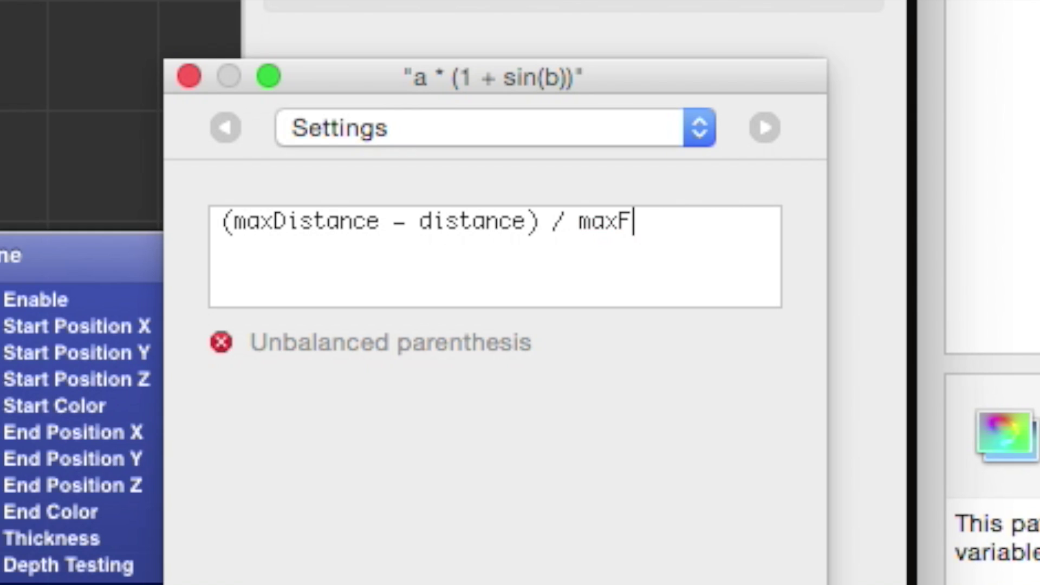
{"action": "key", "text": "BackSpace"}
{"action": "type", "text": "Distance"}
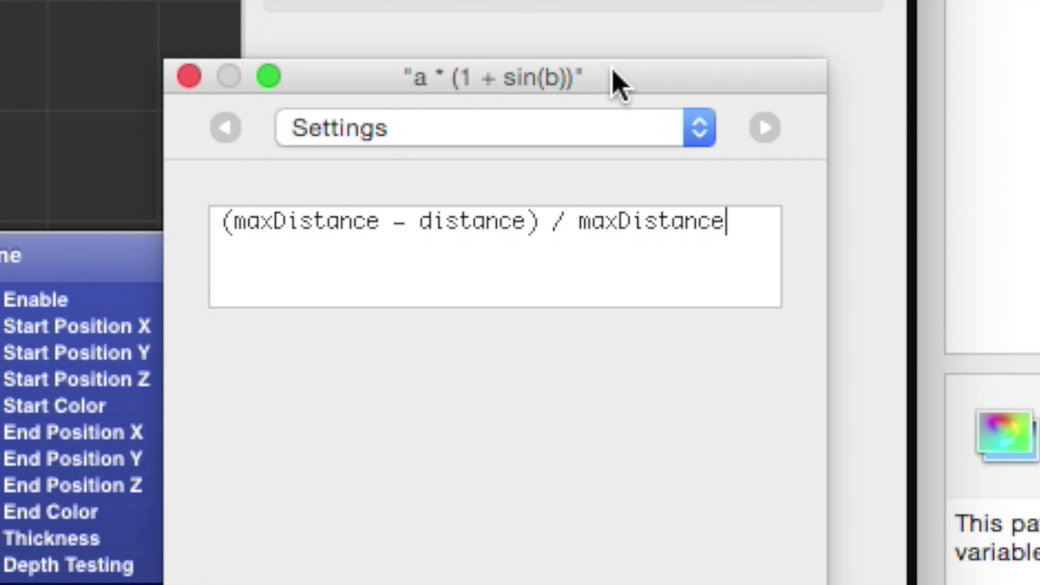
{"action": "left_click", "coordinate": [189, 77]}
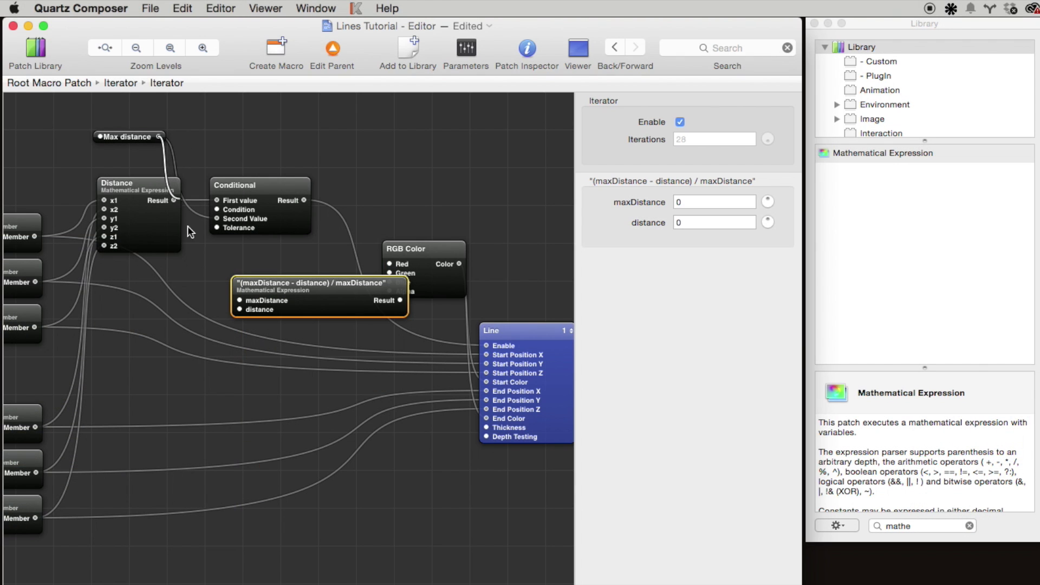
Step: Wire Max distance and the Distance result into the expression's inputs
{"action": "left_click_drag", "start_coordinate": [188, 227], "coordinate": [233, 301]}
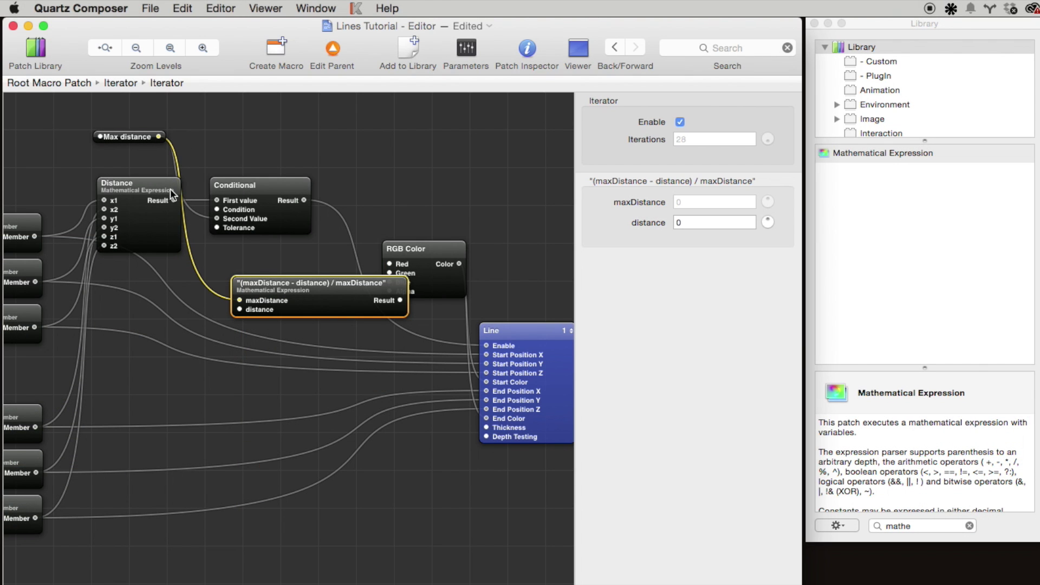
{"action": "left_click_drag", "start_coordinate": [211, 250], "coordinate": [239, 310]}
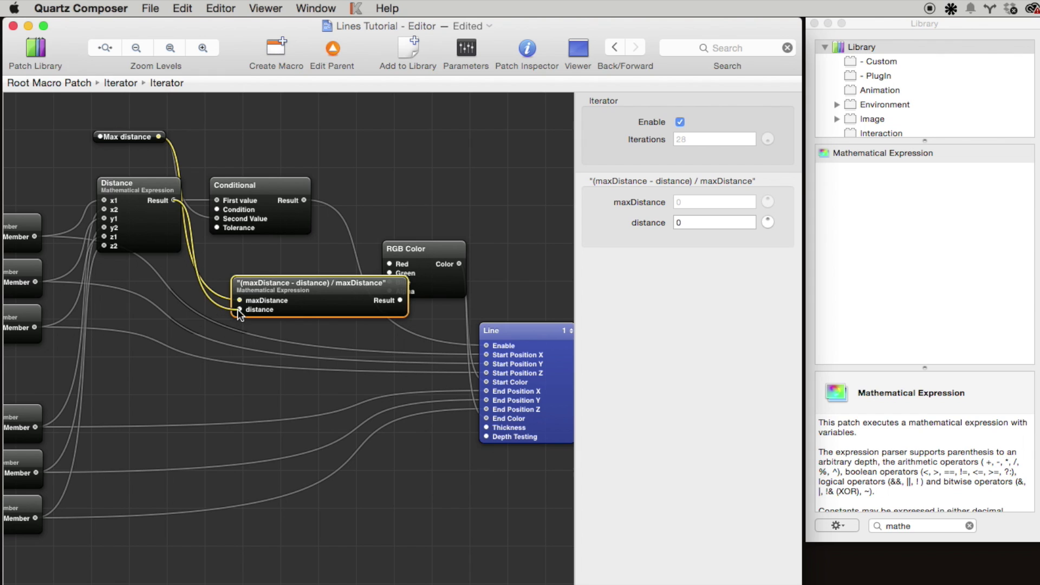
{"action": "left_click_drag", "start_coordinate": [344, 304], "coordinate": [307, 304]}
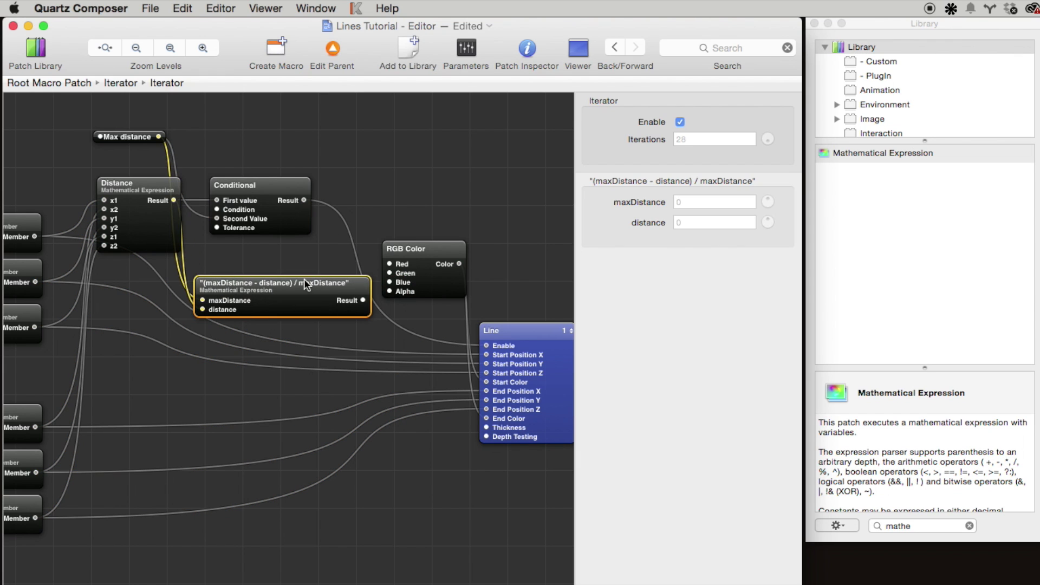
Step: Rename the expression patch to 'Normalized distance'
{"action": "double_click", "coordinate": [304, 279]}
{"action": "type", "text": "Normalized"}
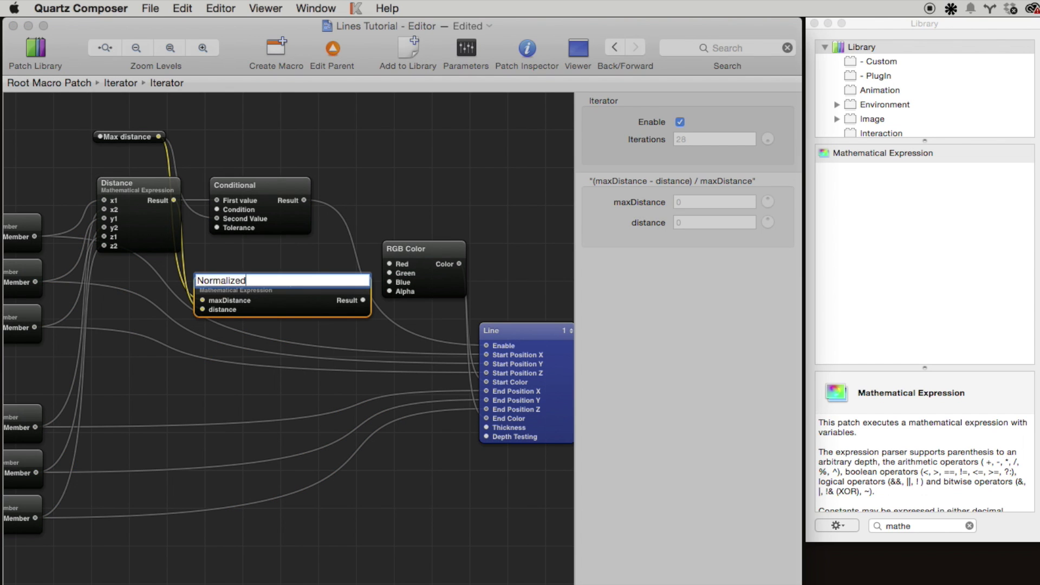
{"action": "type", "text": " distance"}
{"action": "key", "text": "Return"}
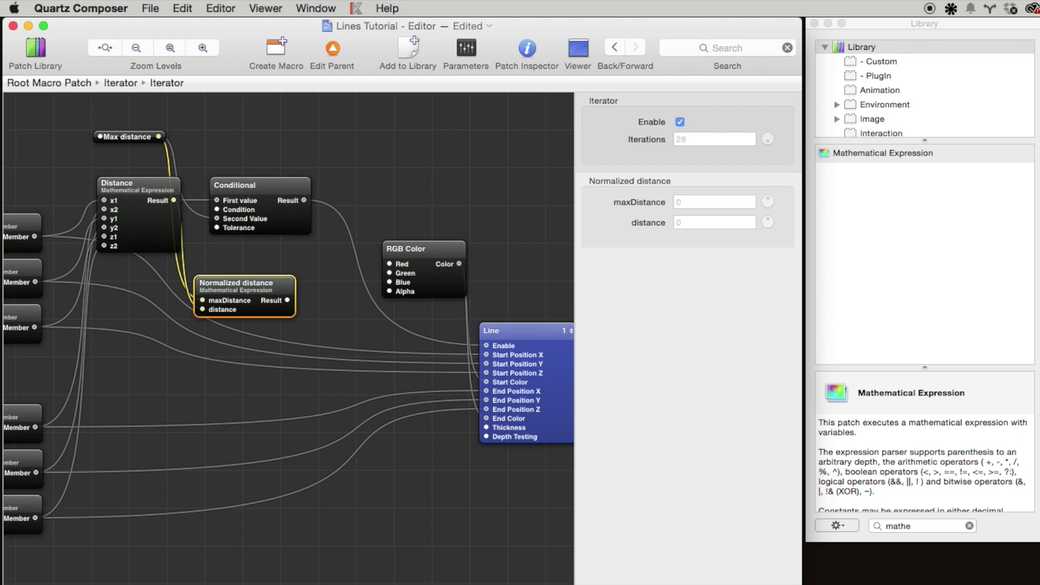
Step: Connect Normalized distance's result to RGB Color's Alpha input
{"action": "left_click_drag", "start_coordinate": [271, 313], "coordinate": [296, 291]}
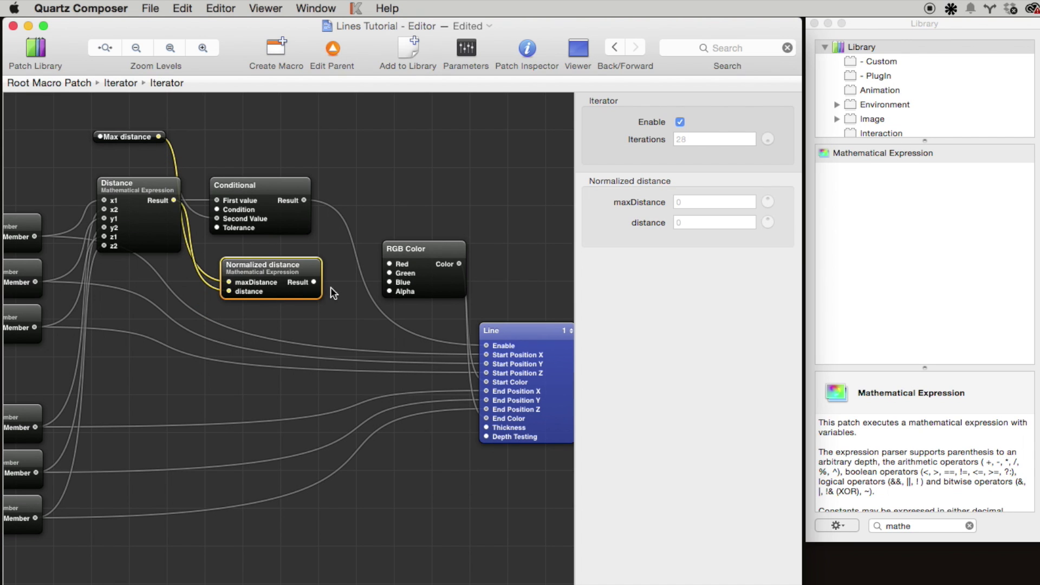
{"action": "scroll", "coordinate": [333, 293], "scroll_direction": "right", "scroll_amount": 1}
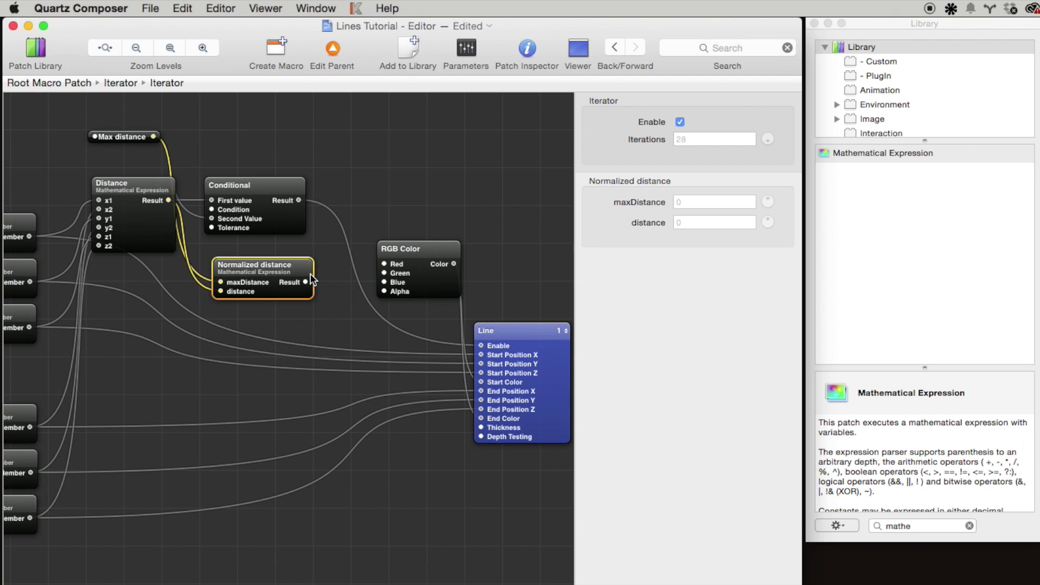
{"action": "left_click_drag", "start_coordinate": [307, 282], "coordinate": [383, 291]}
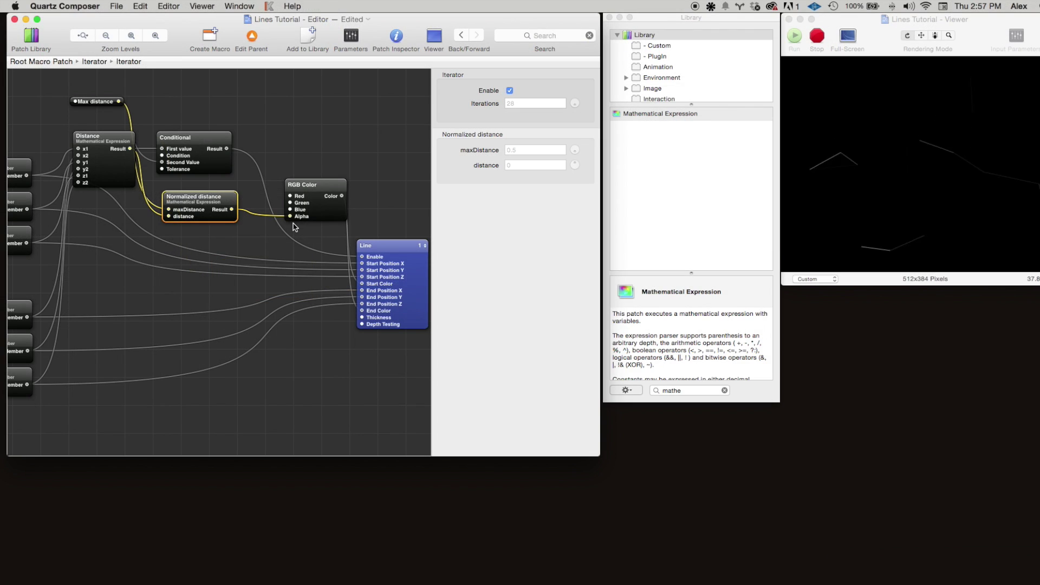
Step: Raise the Max distance splitter's value from 0.5 to 0.8
{"action": "left_click", "coordinate": [878, 144]}
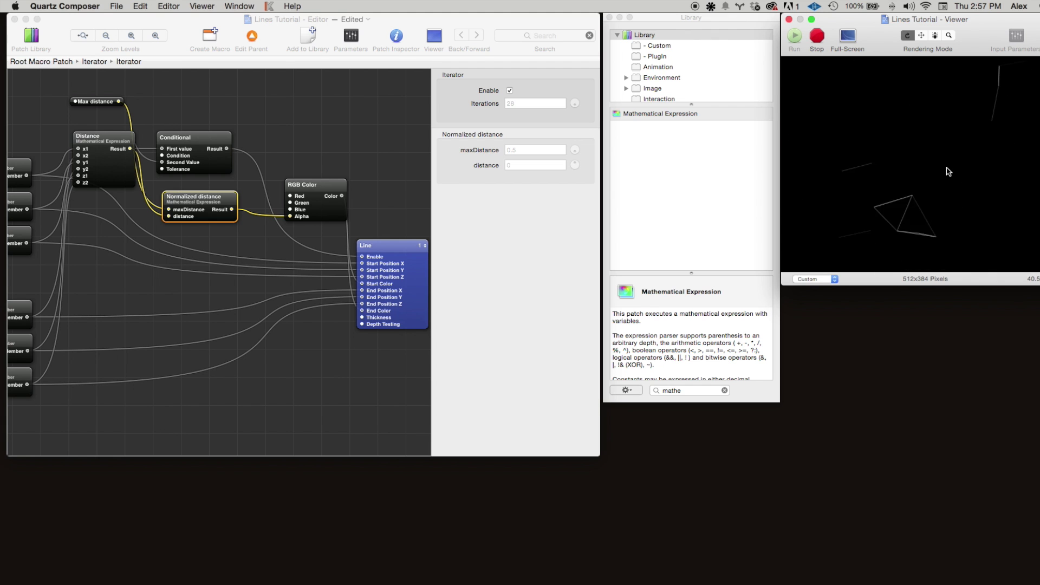
{"action": "left_click", "coordinate": [108, 111]}
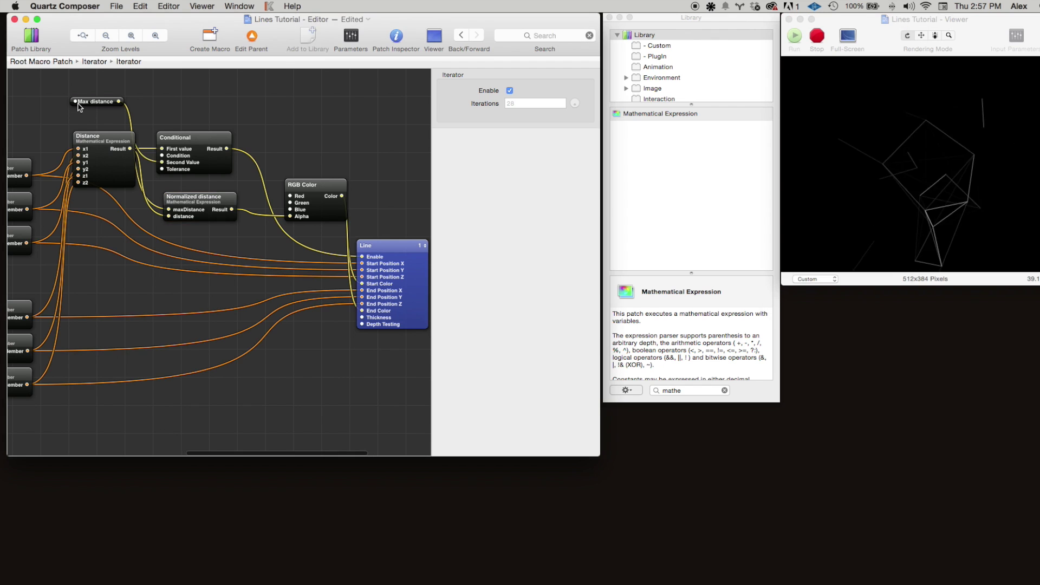
{"action": "double_click", "coordinate": [76, 102]}
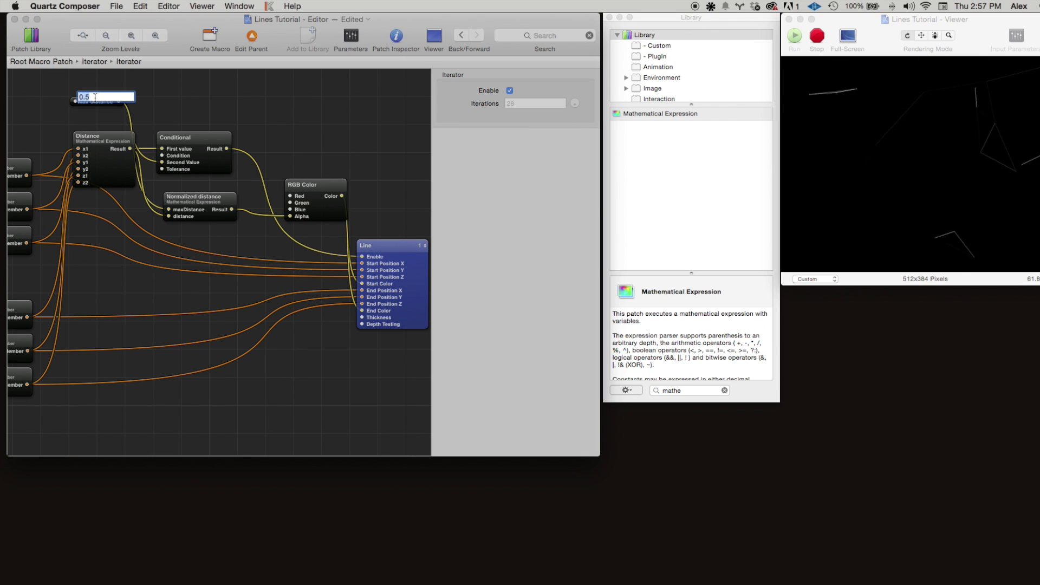
{"action": "type", "text": "0."}
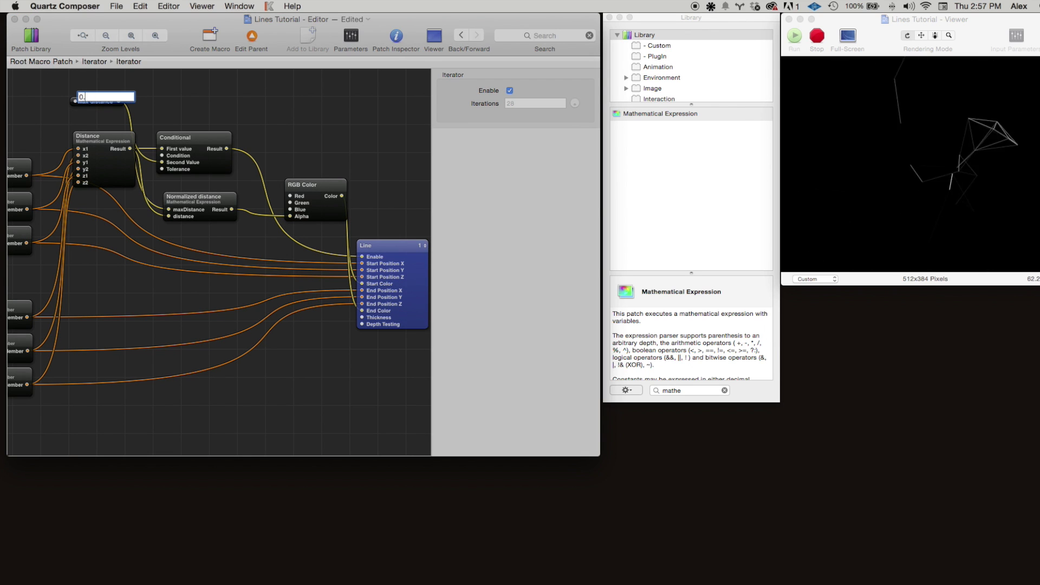
{"action": "key", "text": "Return"}
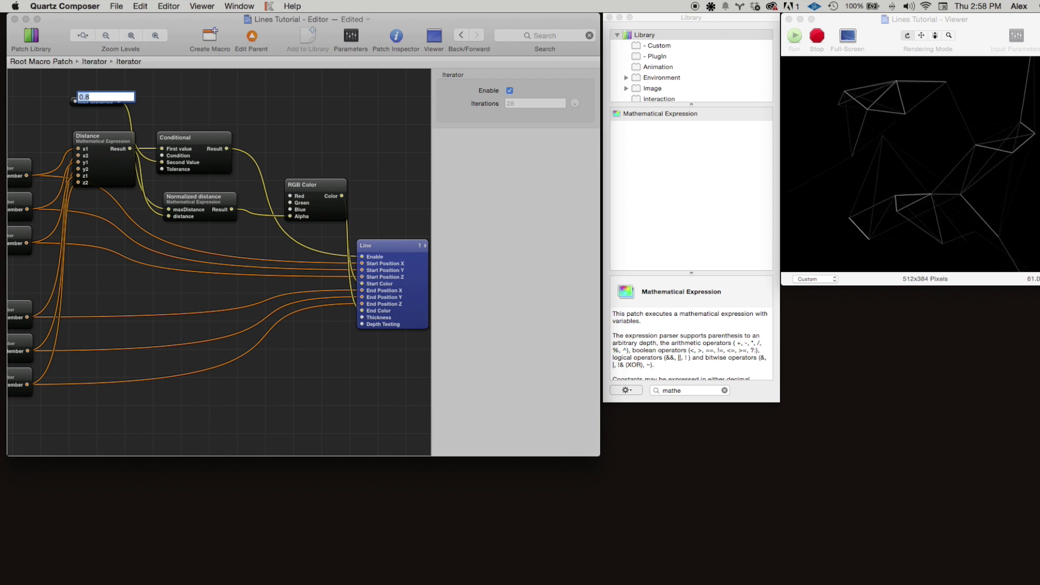
Step: Open the settings for the Normalized distance expression patch
{"action": "left_click", "coordinate": [328, 154]}
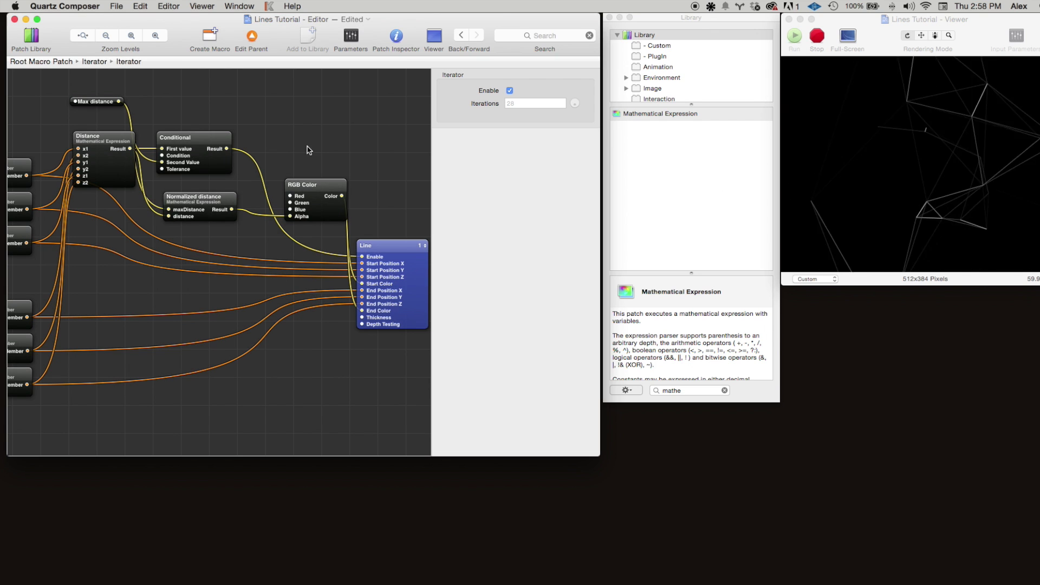
{"action": "left_click", "coordinate": [203, 213]}
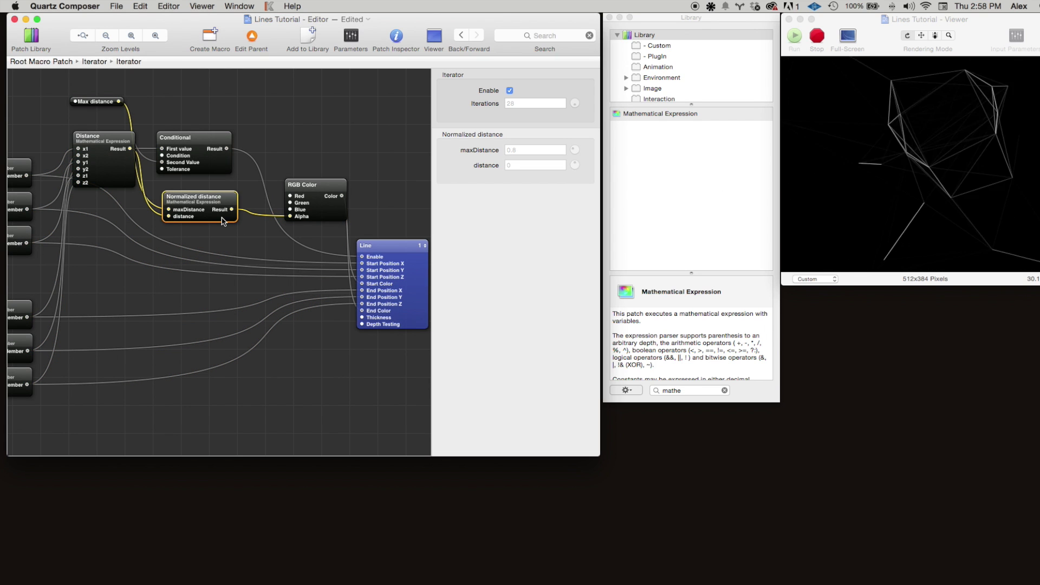
{"action": "key", "text": "super+i"}
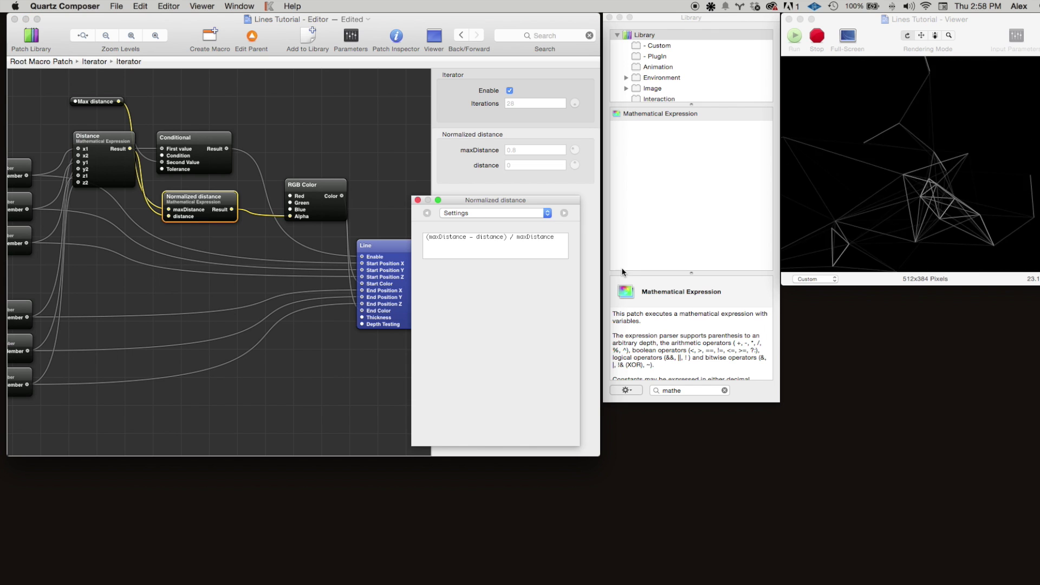
Step: Append '+ offset' to the Normalized distance formula
{"action": "left_click", "coordinate": [553, 238]}
{"action": "type", "text": "+ "}
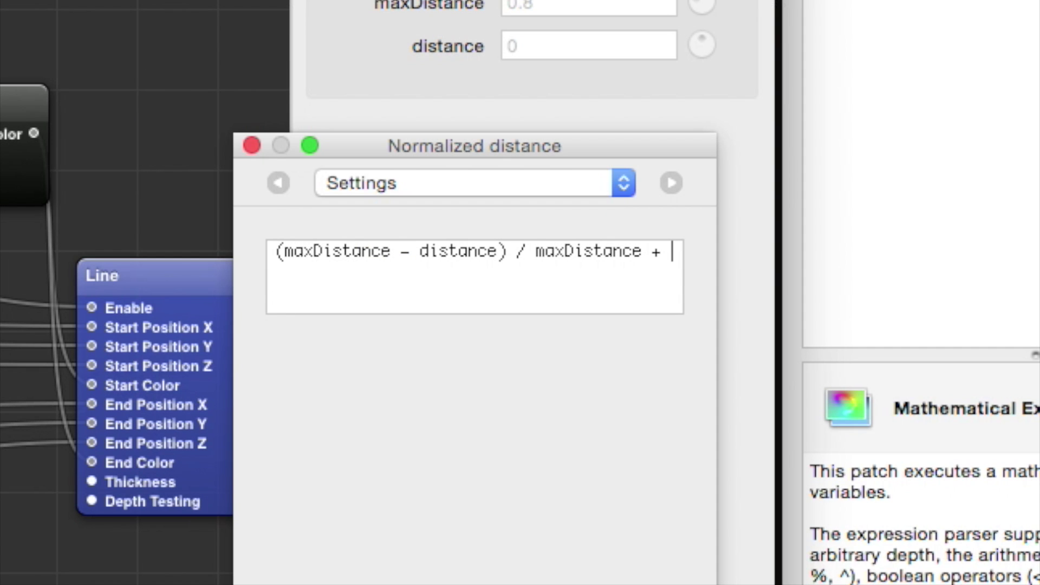
{"action": "type", "text": "offset"}
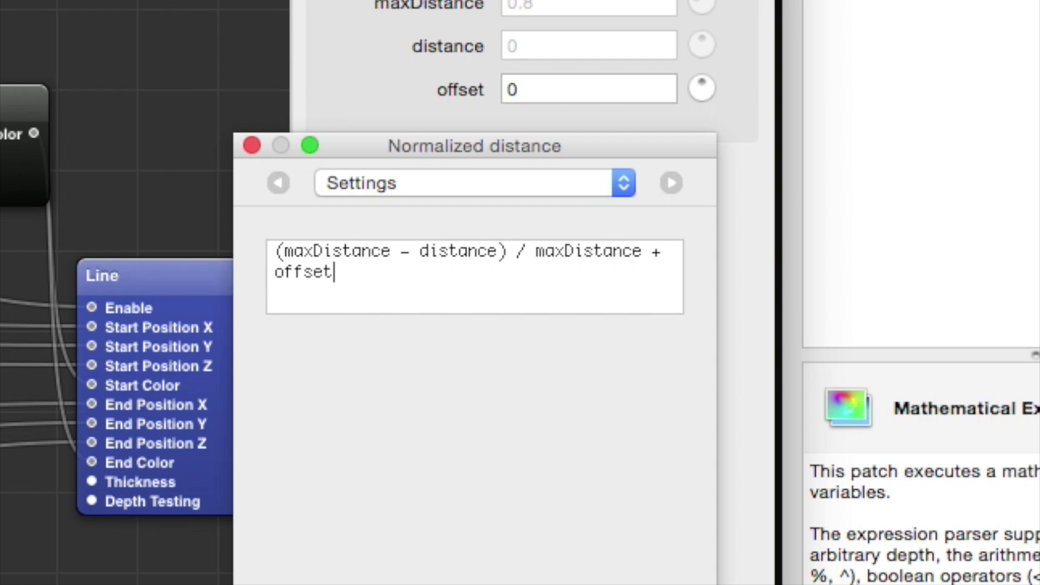
{"action": "left_click", "coordinate": [252, 145]}
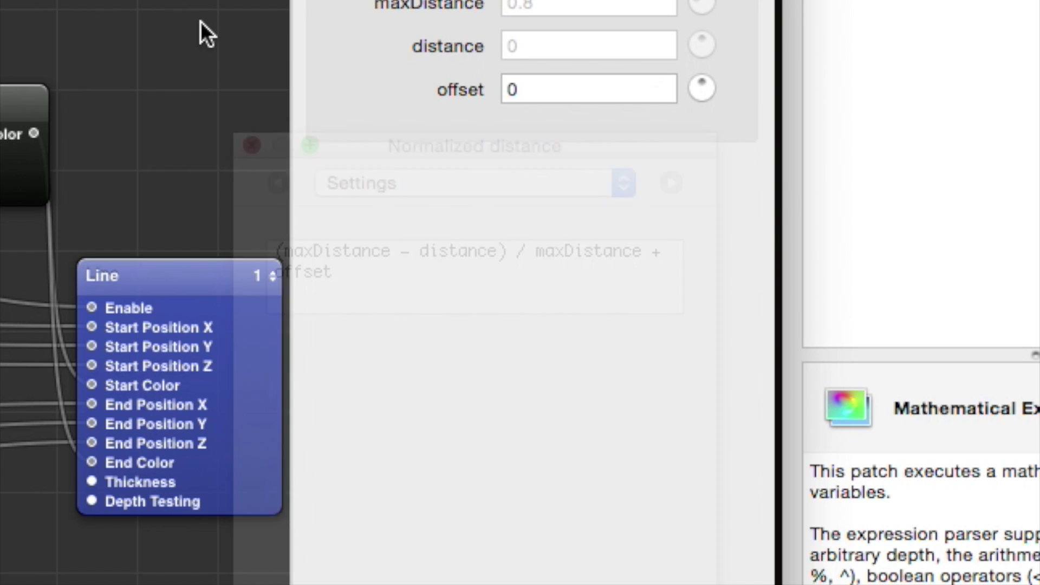
Step: Set the new offset input on Normalized distance to 0.5
{"action": "left_click", "coordinate": [205, 32]}
{"action": "double_click", "coordinate": [278, 367]}
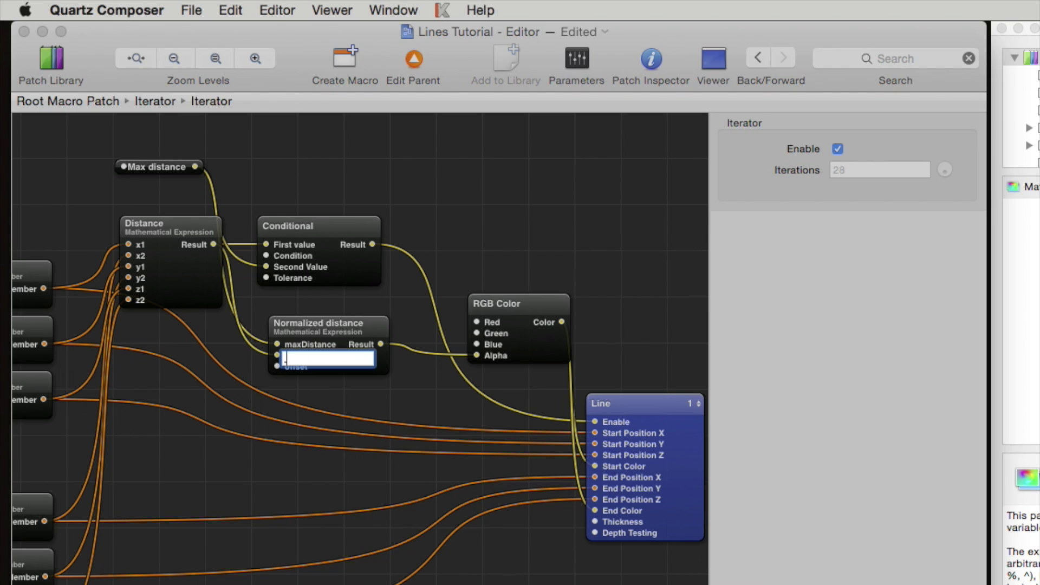
{"action": "key", "text": "Return"}
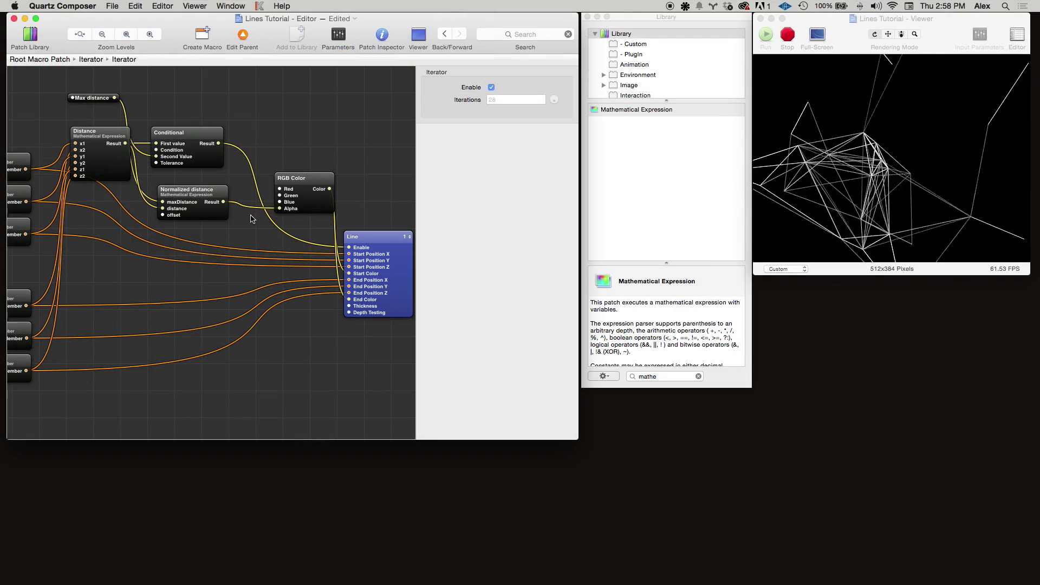
{"action": "double_click", "coordinate": [176, 215]}
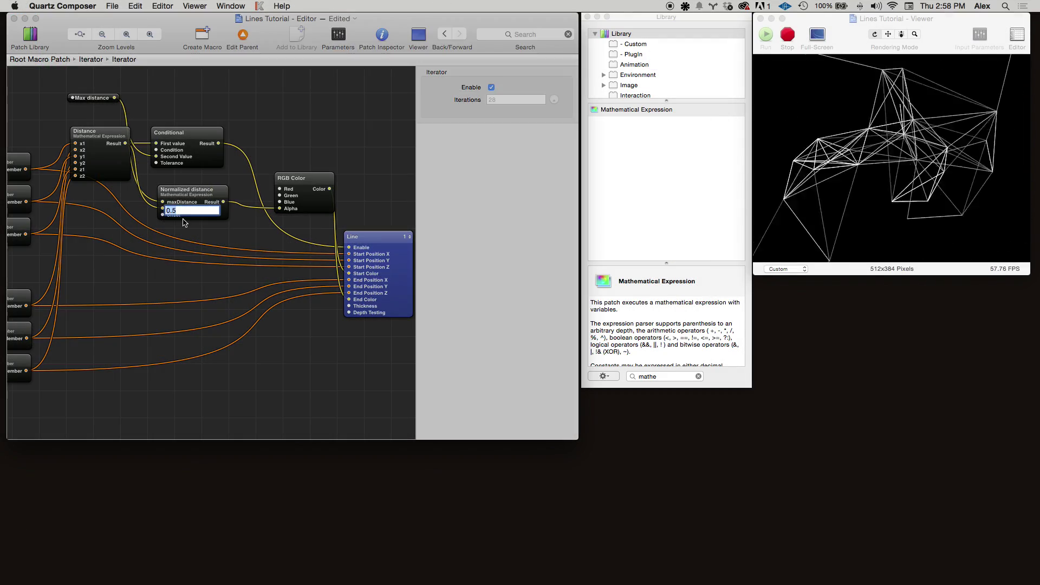
{"action": "left_click", "coordinate": [303, 192]}
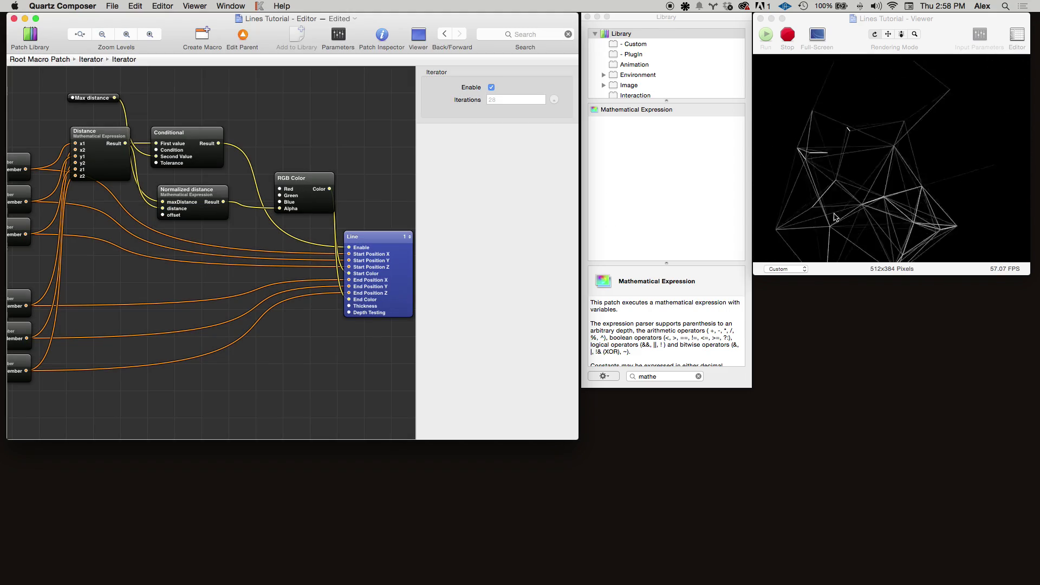
Step: Lower Max distance back to 0.5 in the Inspector
{"action": "left_click", "coordinate": [92, 98]}
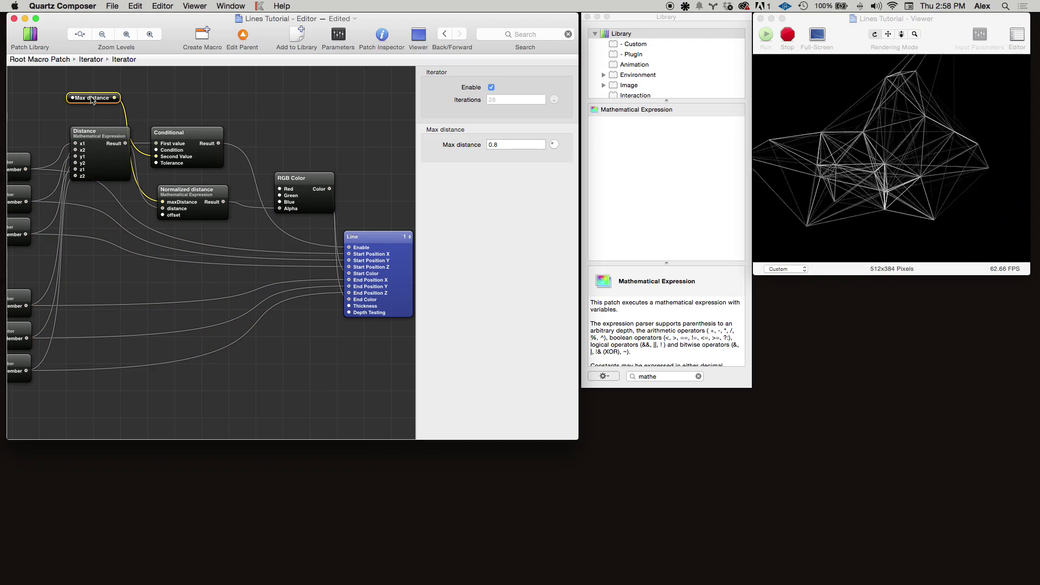
{"action": "left_click", "coordinate": [491, 144]}
{"action": "type", "text": "."}
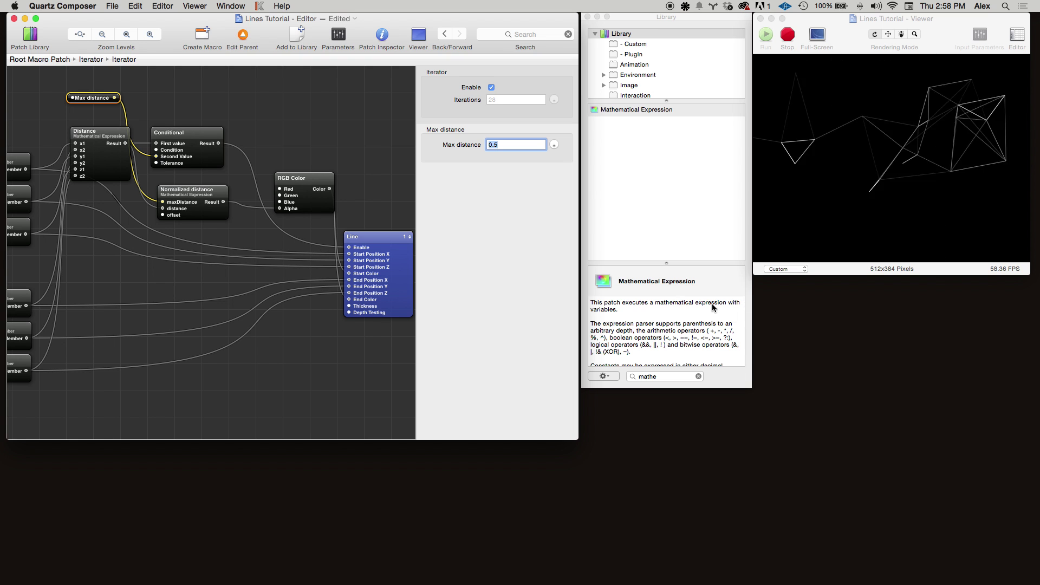
Step: Check the render and return to the Root Macro Patch
{"action": "left_click", "coordinate": [897, 151]}
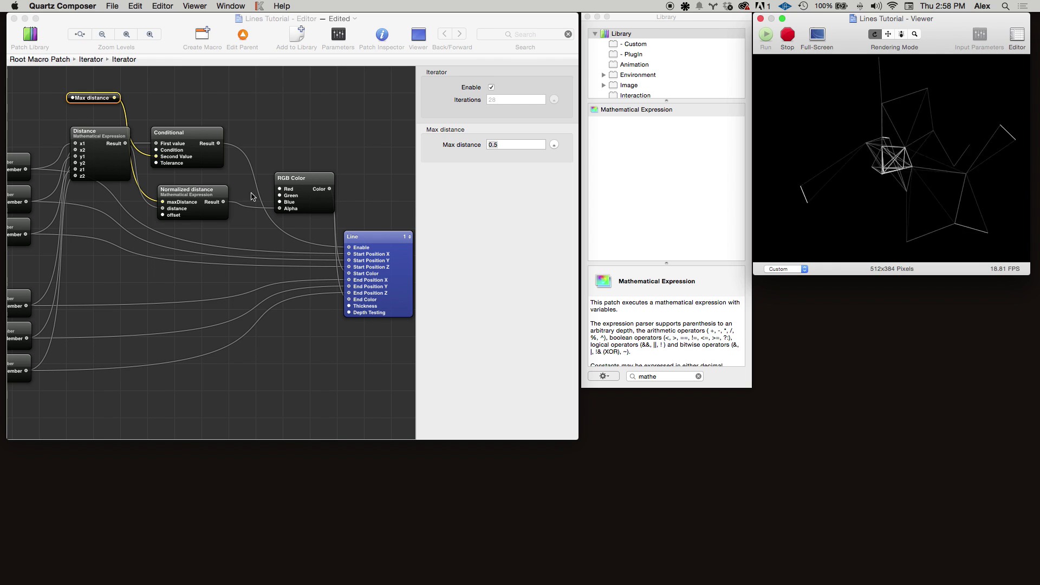
{"action": "left_click", "coordinate": [201, 117]}
{"action": "left_click", "coordinate": [40, 59]}
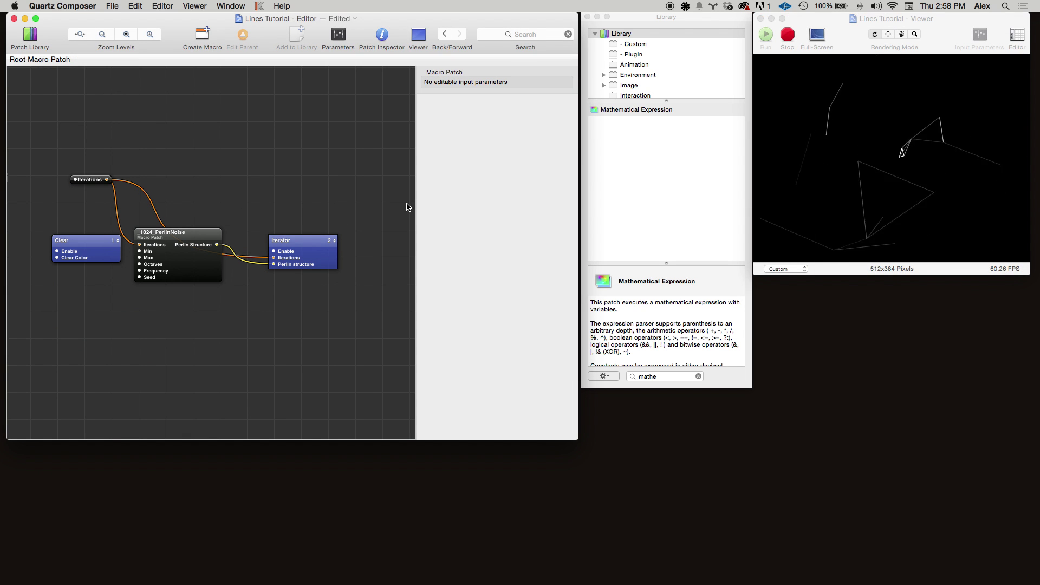
Step: Move Clear to the upper left and shift 1024_PerlinNoise slightly left
{"action": "scroll", "coordinate": [182, 244], "scroll_direction": "left", "scroll_amount": 4}
{"action": "left_click_drag", "start_coordinate": [145, 256], "coordinate": [73, 139]}
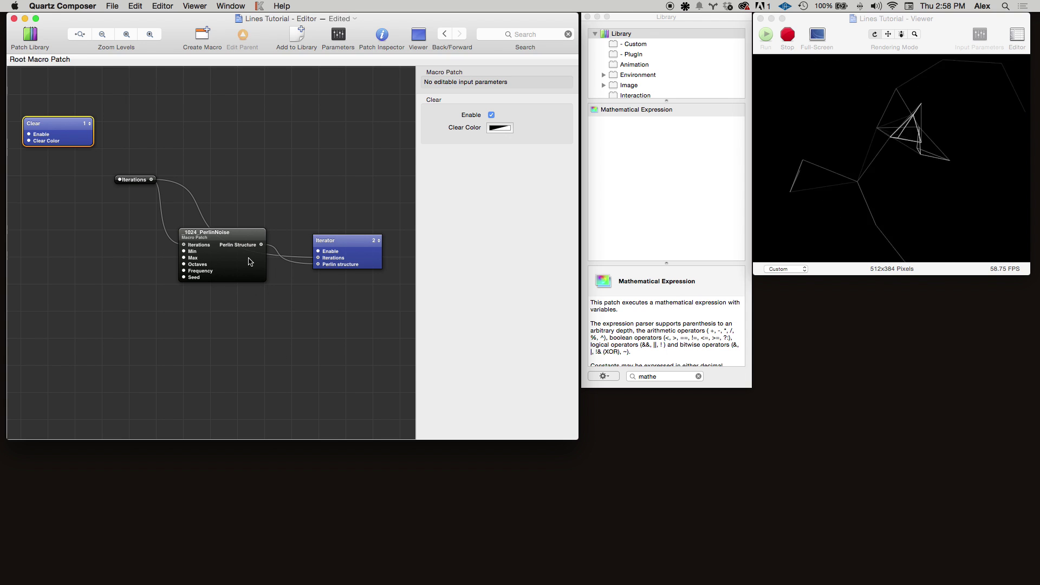
{"action": "scroll", "coordinate": [243, 274], "scroll_direction": "right", "scroll_amount": 1}
{"action": "left_click_drag", "start_coordinate": [244, 274], "coordinate": [217, 263]}
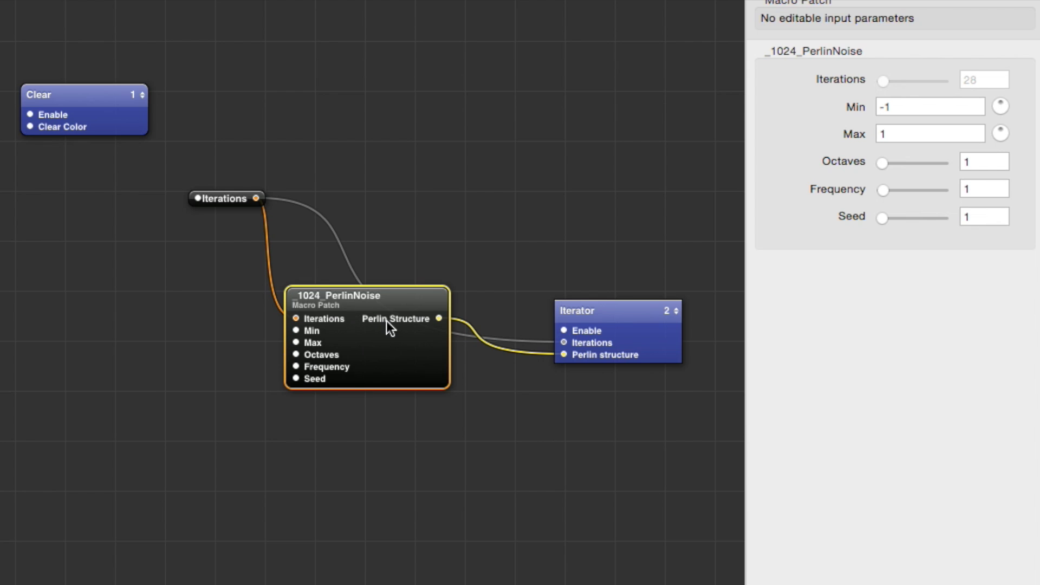
Step: Set 1024_PerlinNoise's timebase to External and check its new Patch Time input
{"action": "right_click", "coordinate": [392, 350]}
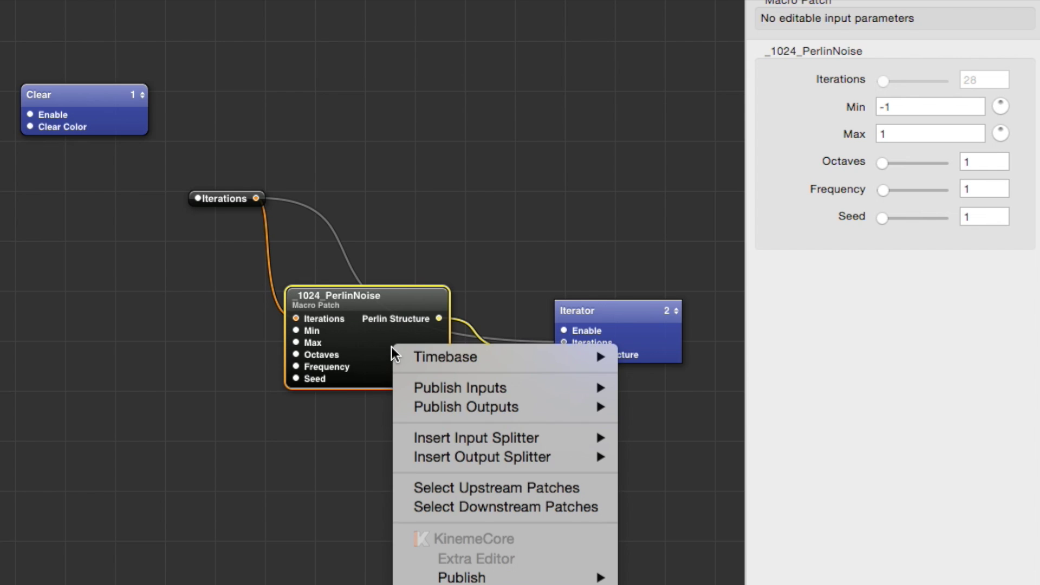
{"action": "mouse_move", "coordinate": [600, 356]}
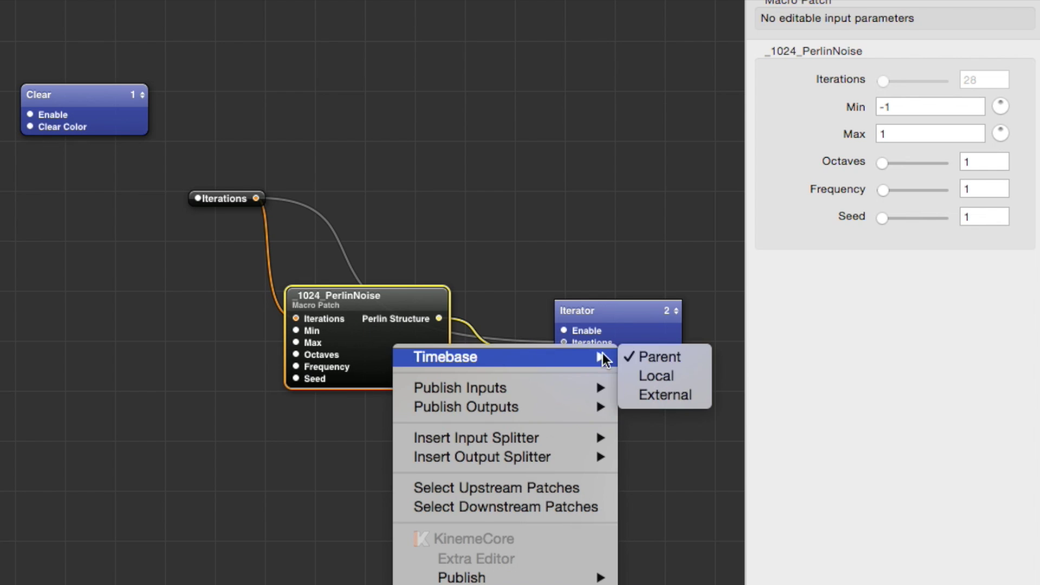
{"action": "left_click", "coordinate": [656, 396]}
{"action": "left_click", "coordinate": [360, 554]}
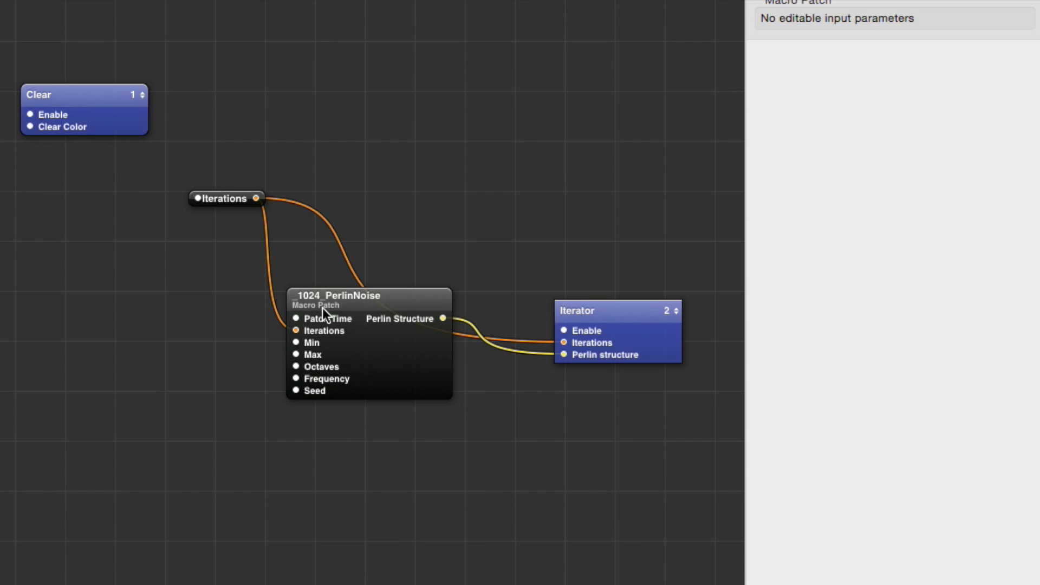
{"action": "double_click", "coordinate": [297, 318]}
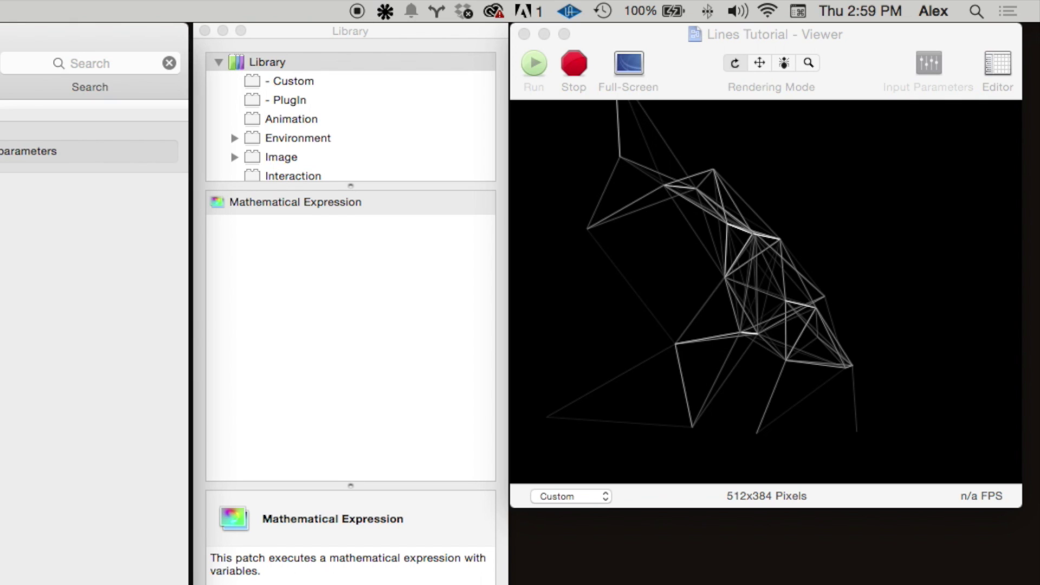
{"action": "left_click", "coordinate": [786, 304]}
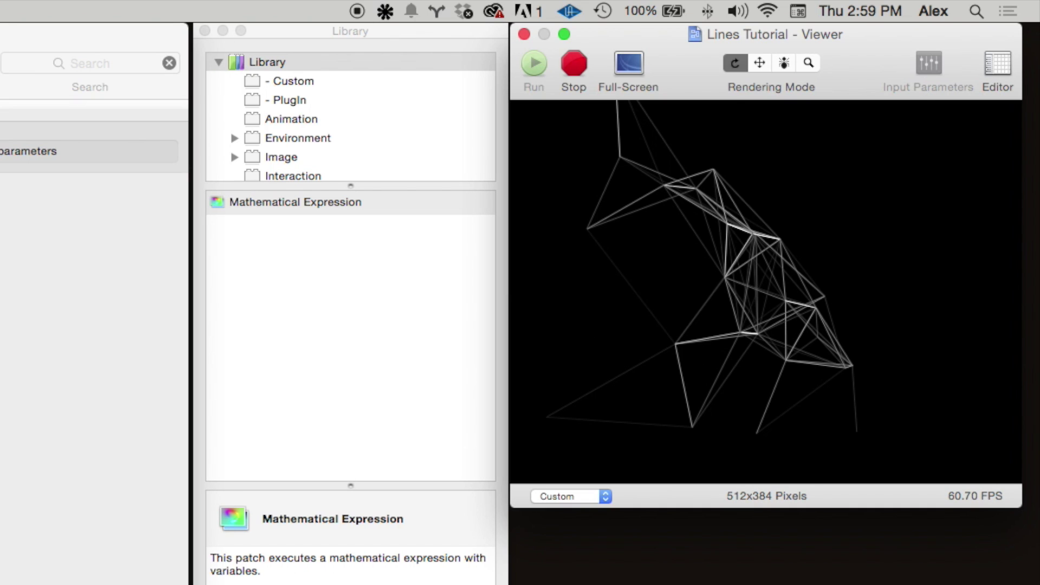
Step: Add an Integrator patch from the Library feeding PerlinNoise's Patch Time
{"action": "left_click", "coordinate": [184, 576]}
{"action": "double_click", "coordinate": [658, 376]}
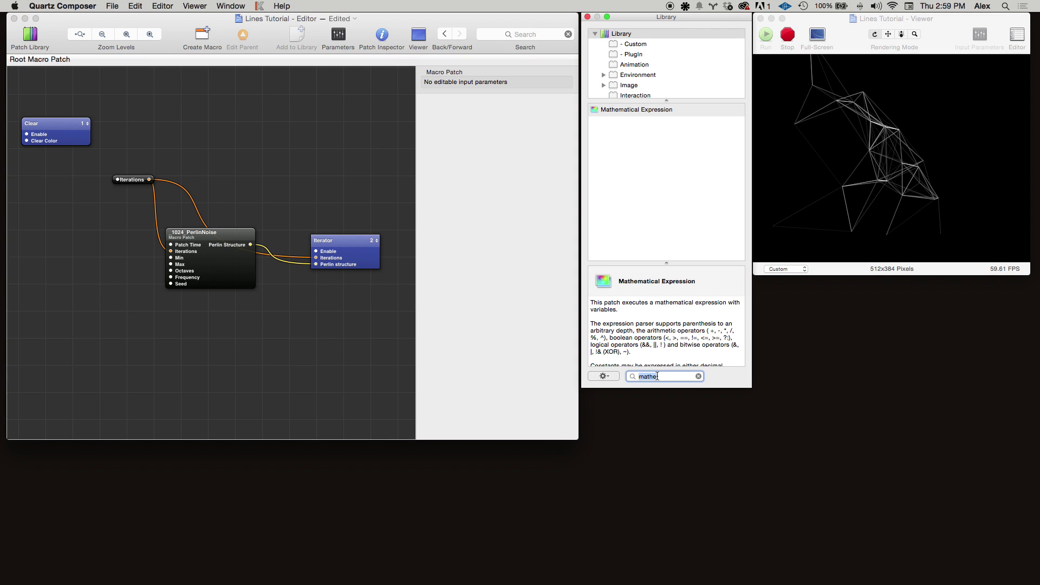
{"action": "type", "text": "integra"}
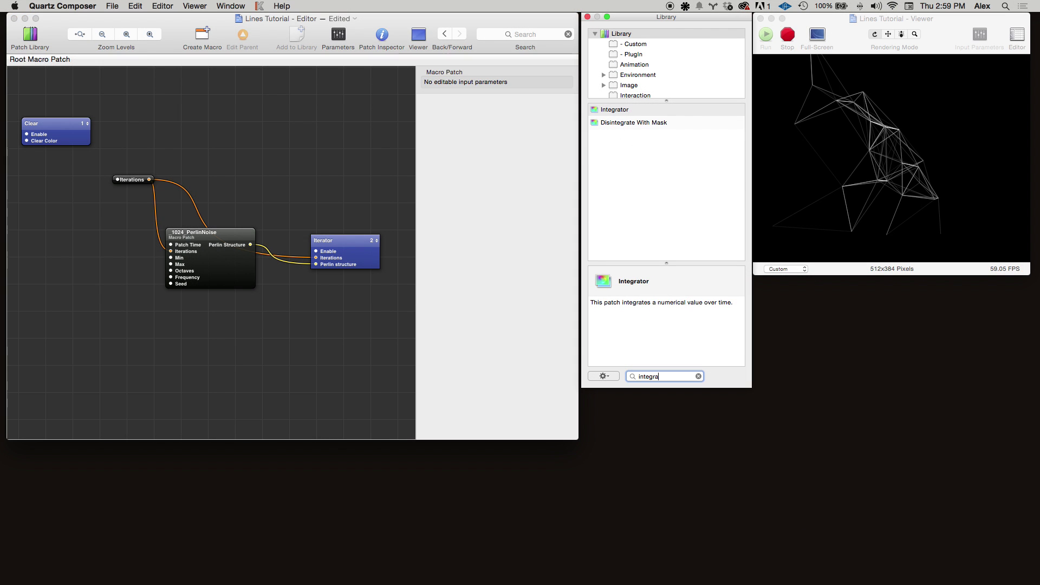
{"action": "type", "text": "t"}
{"action": "key", "text": "Return"}
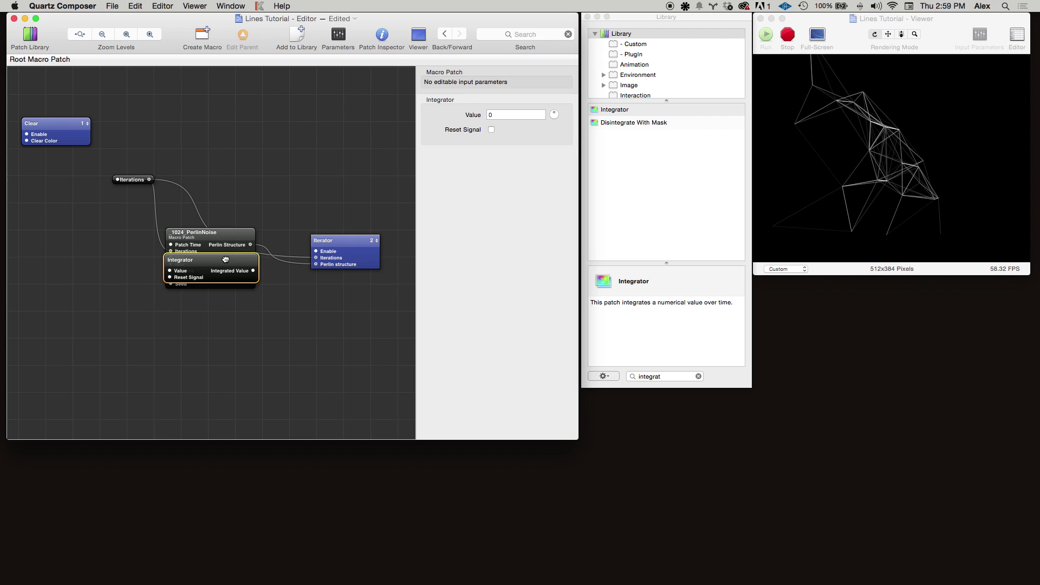
{"action": "left_click", "coordinate": [109, 220]}
{"action": "left_click_drag", "start_coordinate": [226, 260], "coordinate": [171, 244]}
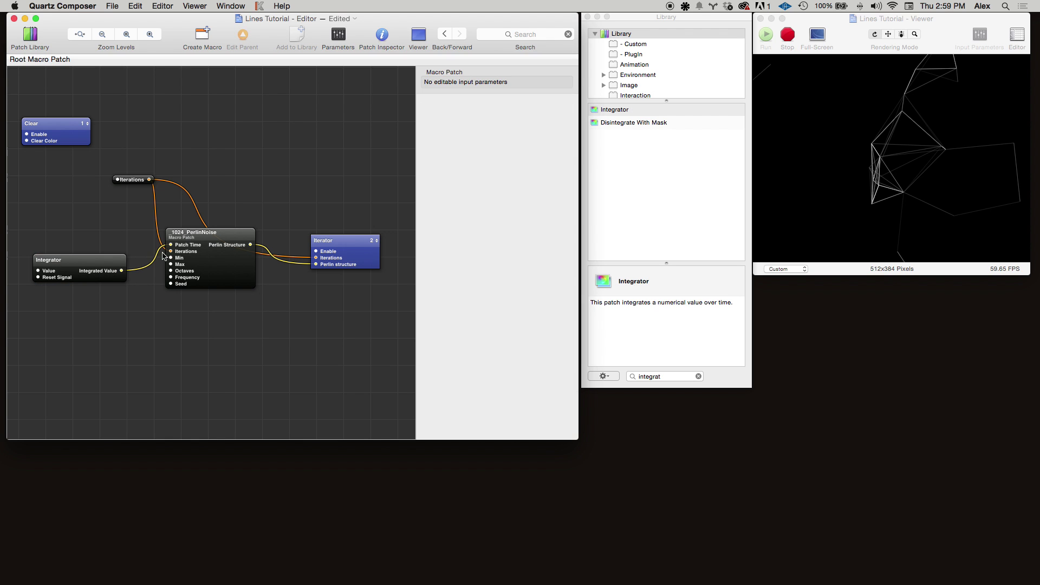
{"action": "left_click_drag", "start_coordinate": [80, 266], "coordinate": [80, 253]}
Step: Try the Integrator's Value at 1, then at 0.5
{"action": "double_click", "coordinate": [38, 259]}
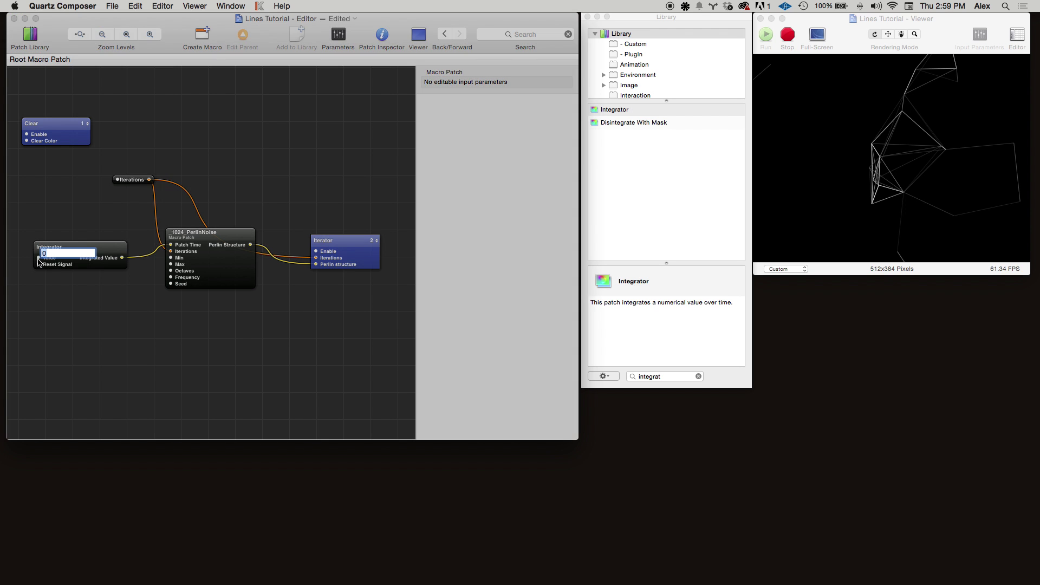
{"action": "type", "text": "1"}
{"action": "key", "text": "Return"}
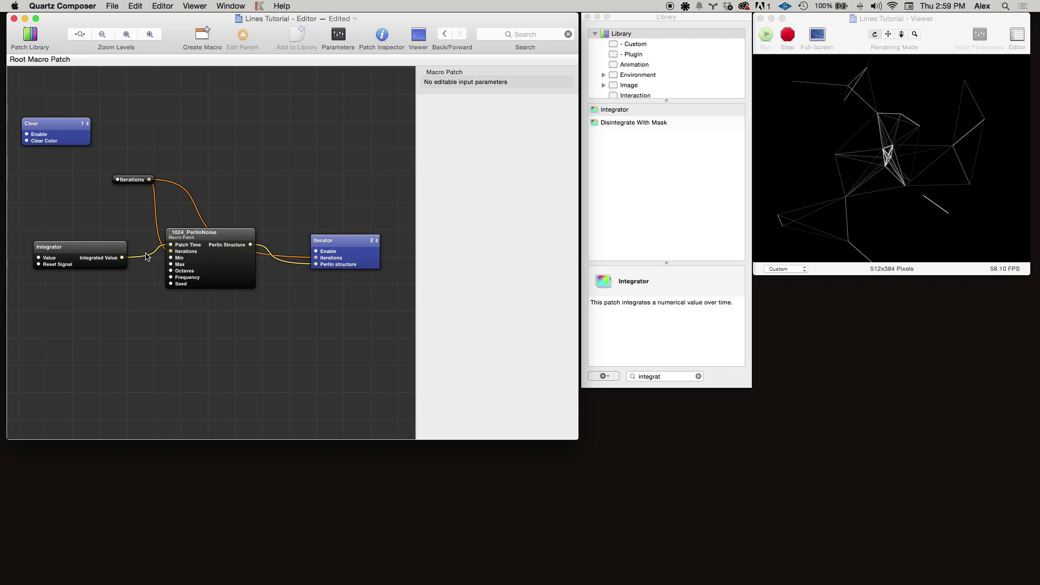
{"action": "double_click", "coordinate": [37, 260]}
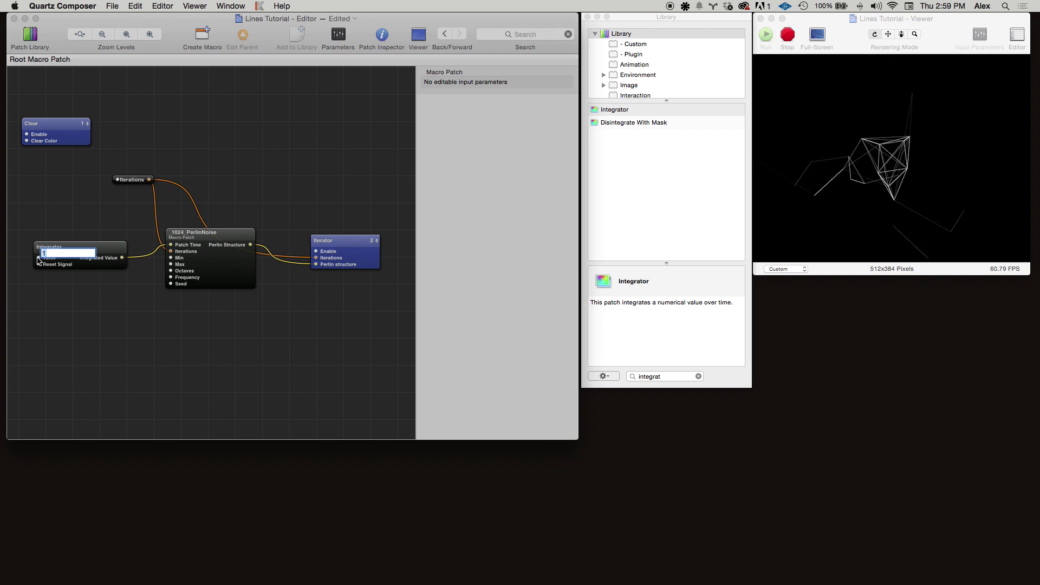
{"action": "type", "text": "0.5"}
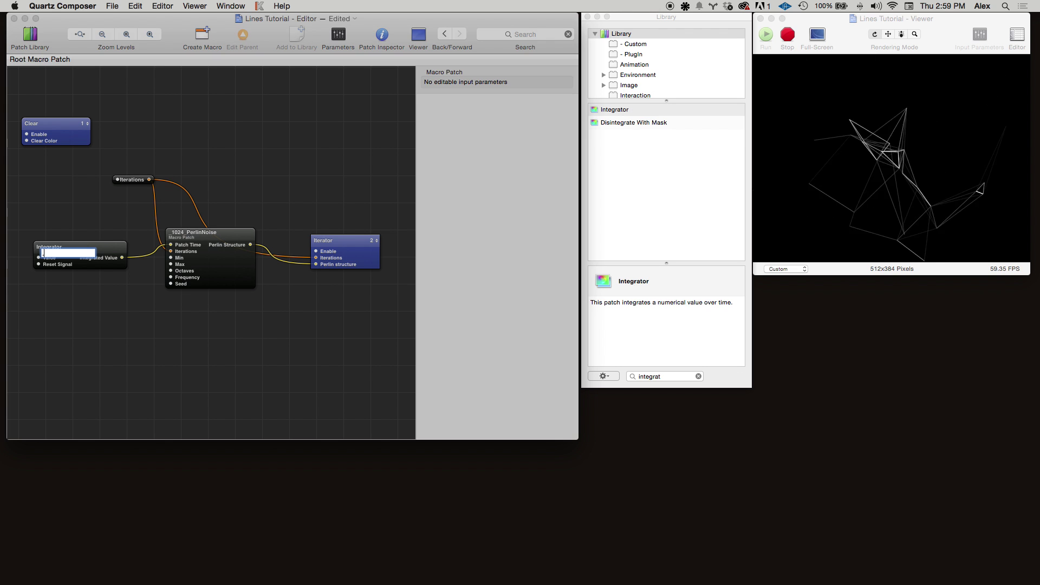
{"action": "key", "text": "Return"}
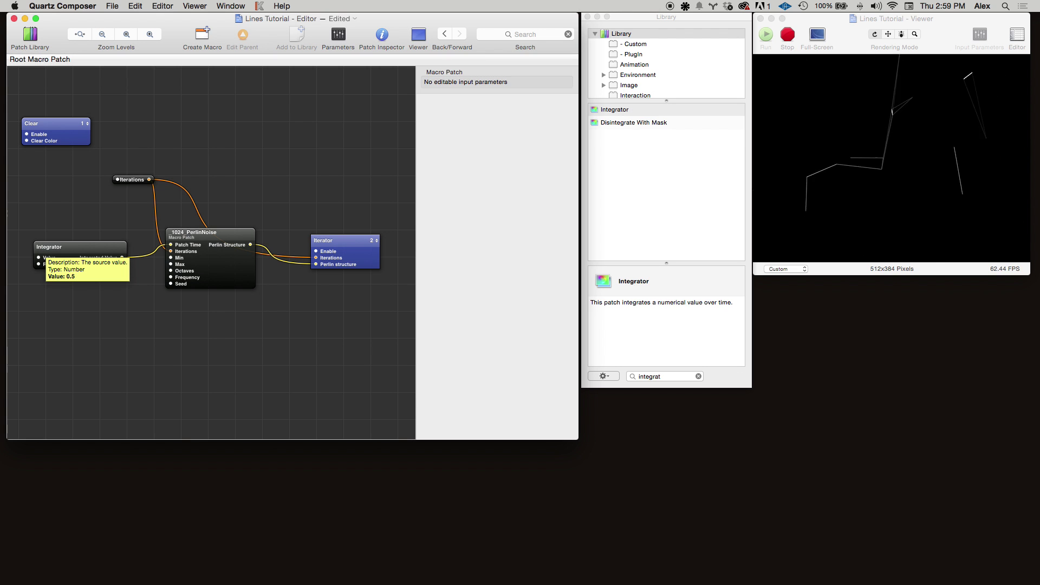
{"action": "double_click", "coordinate": [38, 259]}
{"action": "key", "text": "Return"}
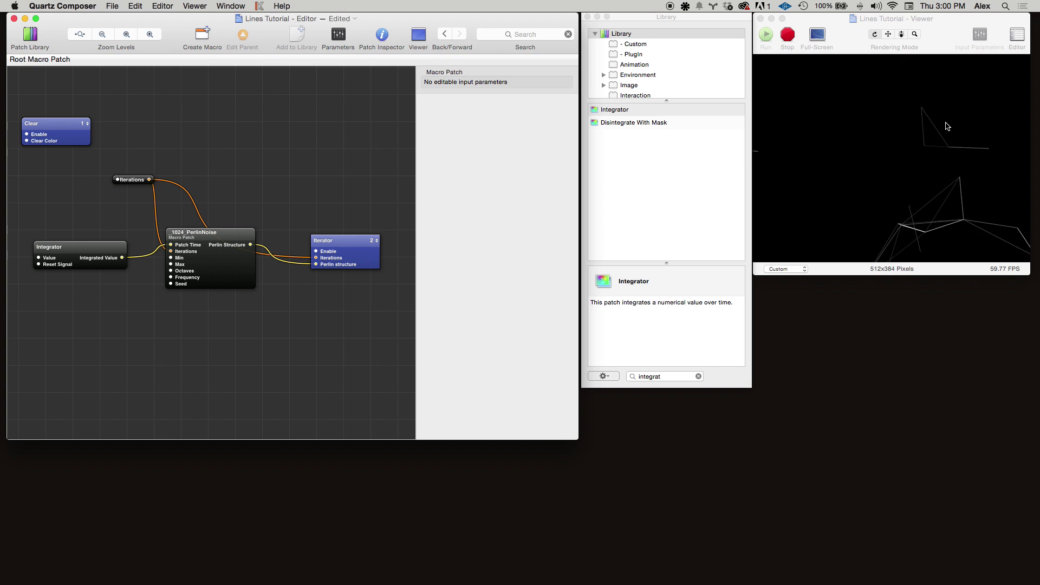
Step: Settle the Integrator's Value at 0.1 for slower motion
{"action": "double_click", "coordinate": [40, 259]}
{"action": "type", "text": "-"}
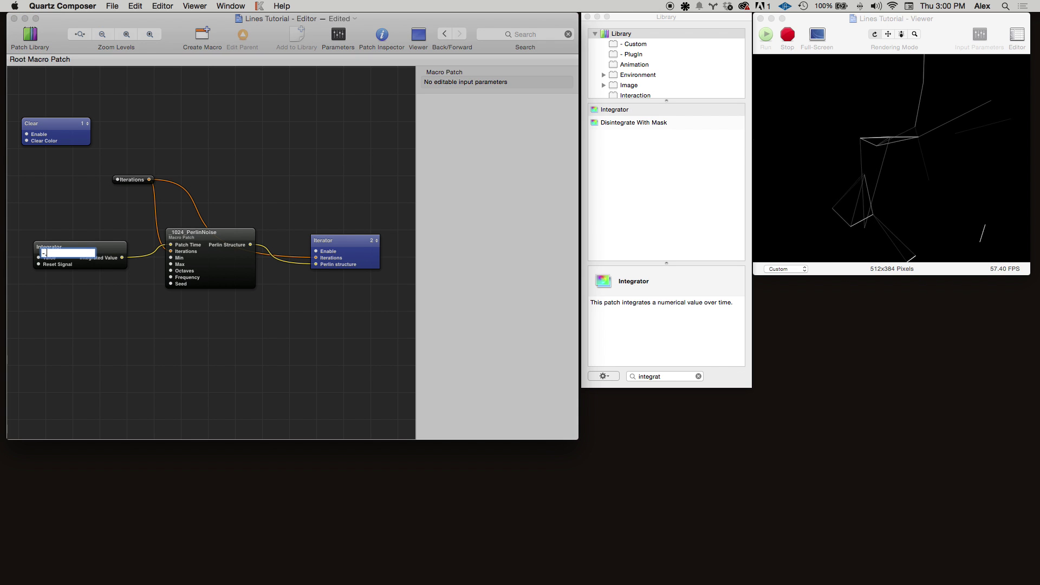
{"action": "key", "text": "Return"}
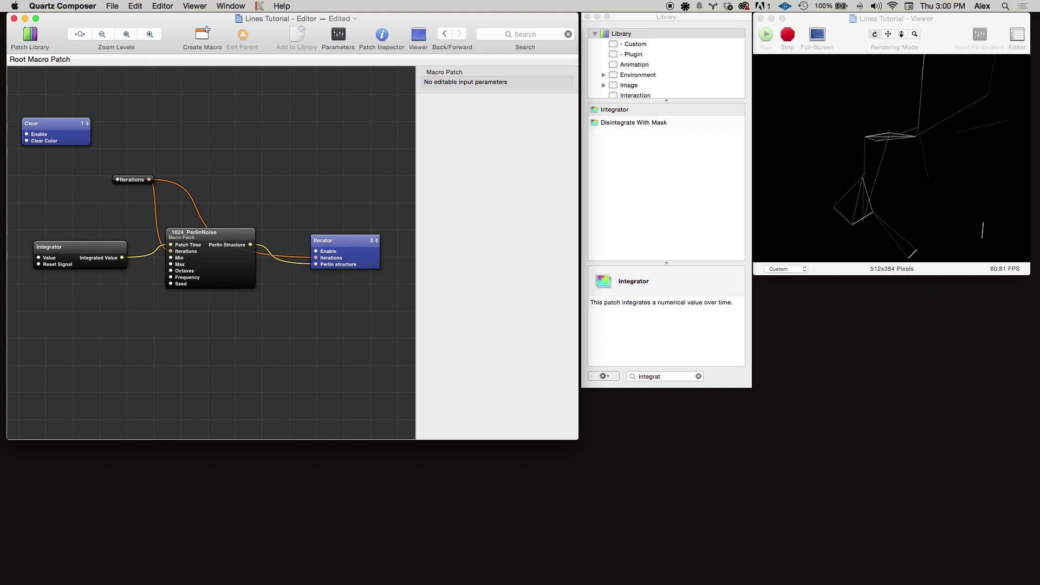
{"action": "double_click", "coordinate": [39, 258]}
{"action": "type", "text": ".1"}
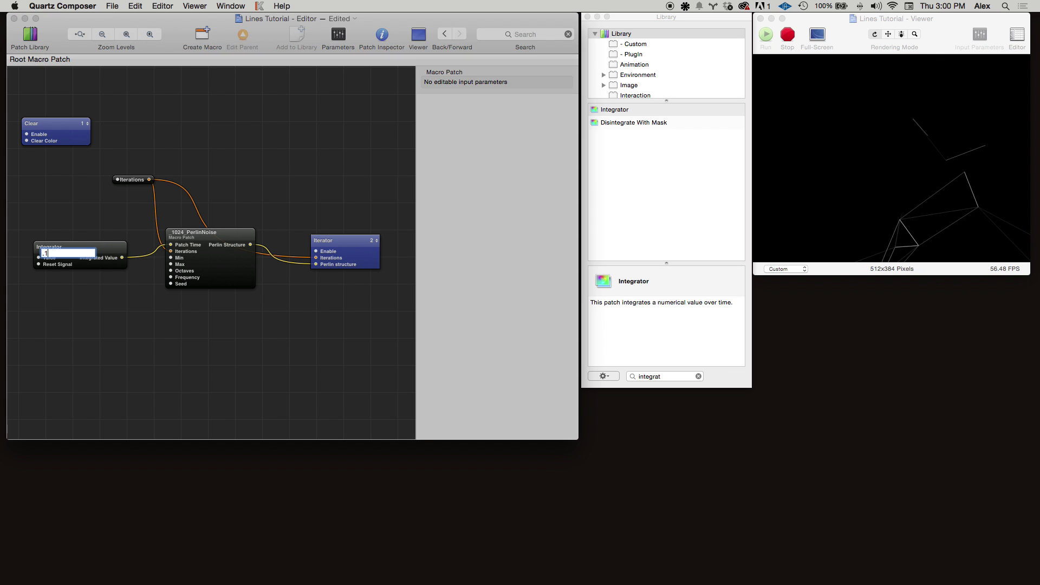
{"action": "key", "text": "Return"}
{"action": "left_click_drag", "start_coordinate": [88, 244], "coordinate": [69, 238]}
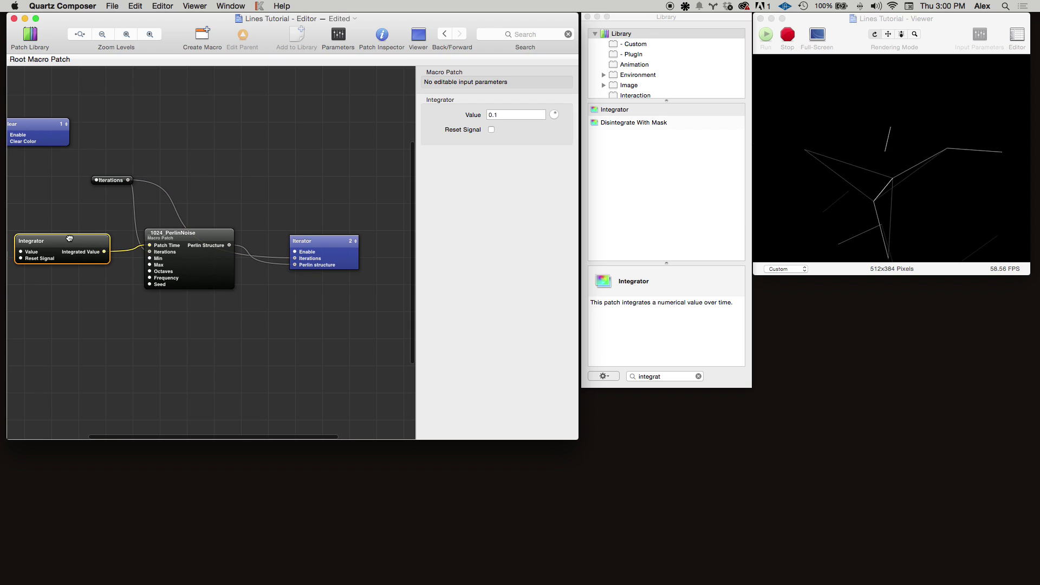
Step: Drag the Iterations splitter's Input slider in the Inspector toward 0
{"action": "left_click", "coordinate": [368, 277]}
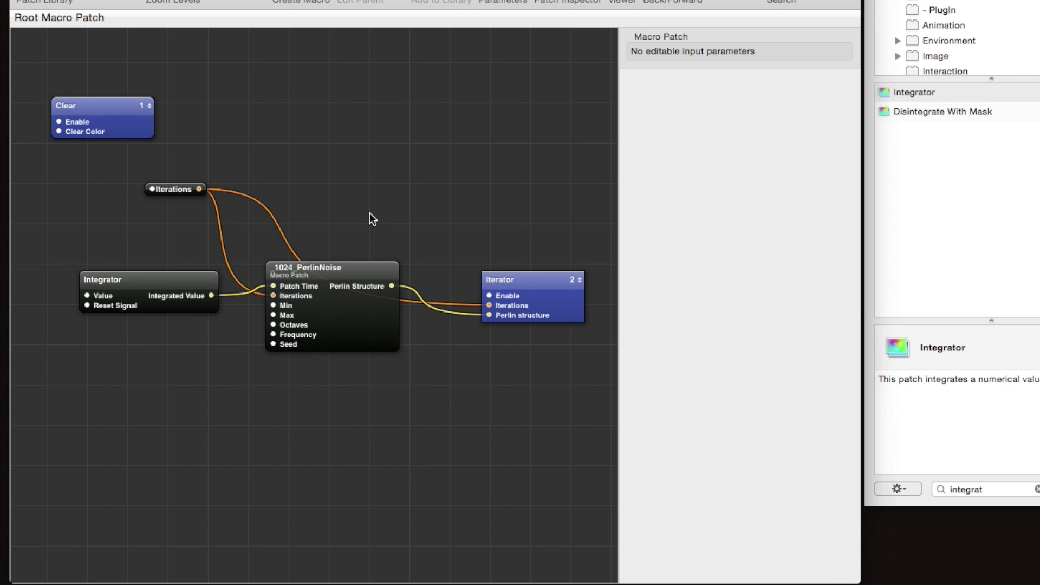
{"action": "left_click", "coordinate": [161, 194]}
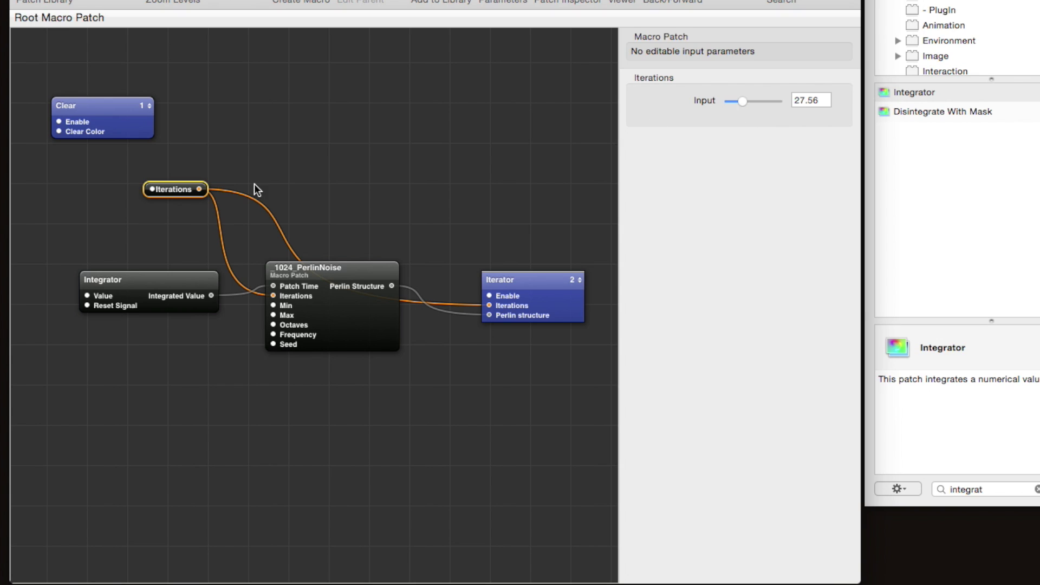
{"action": "mouse_move", "coordinate": [741, 101]}
{"action": "left_mouse_down"}
{"action": "mouse_move", "coordinate": [727, 100]}
{"action": "mouse_move", "coordinate": [751, 99]}
{"action": "mouse_move", "coordinate": [723, 102]}
{"action": "mouse_move", "coordinate": [754, 99]}
{"action": "mouse_move", "coordinate": [723, 106]}
{"action": "mouse_move", "coordinate": [748, 102]}
{"action": "left_mouse_up"}
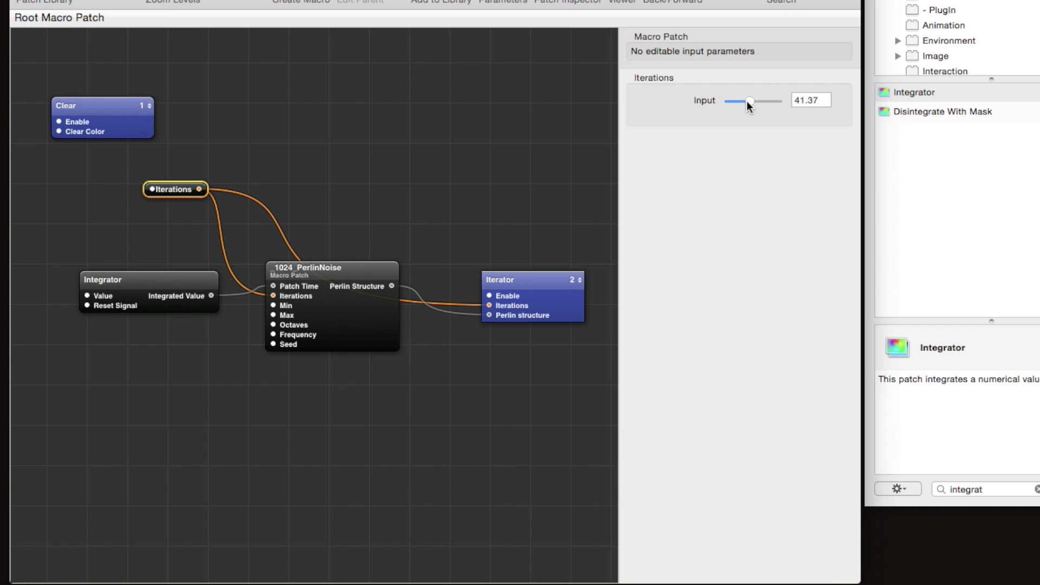
{"action": "right_click", "coordinate": [170, 189]}
Step: Publish the Iterations splitter's input under the name 'Num points'
{"action": "mouse_move", "coordinate": [194, 197]}
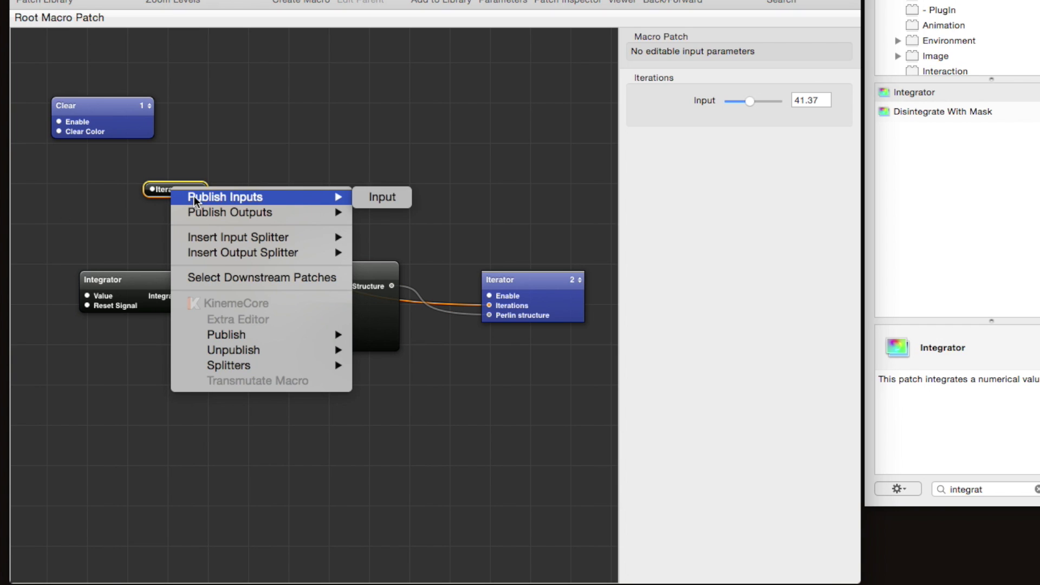
{"action": "left_click", "coordinate": [378, 198]}
{"action": "type", "text": "It"}
{"action": "key", "text": "BackSpace"}
{"action": "key", "text": "BackSpace"}
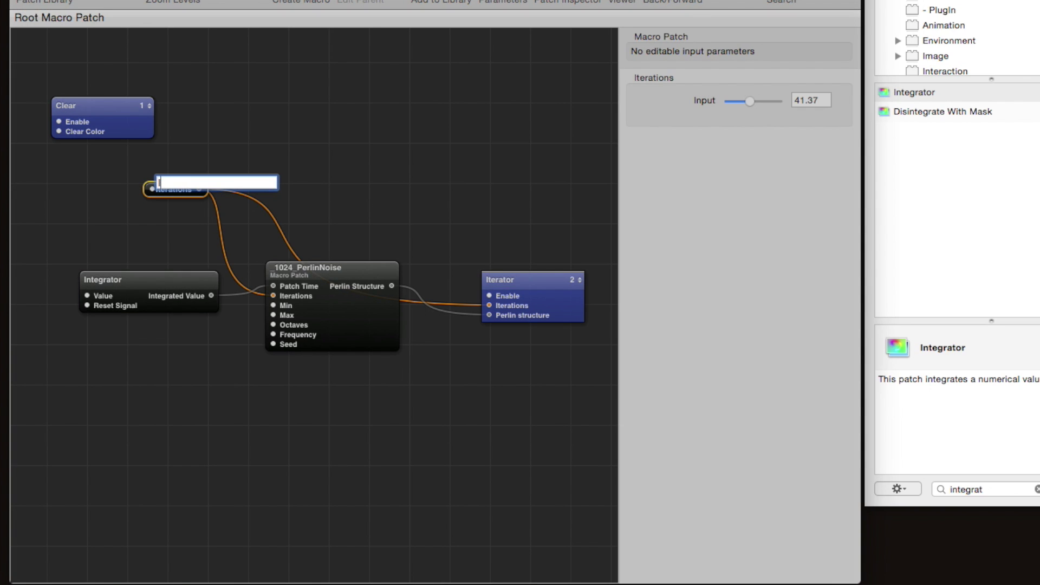
{"action": "type", "text": "Num points"}
{"action": "key", "text": "Return"}
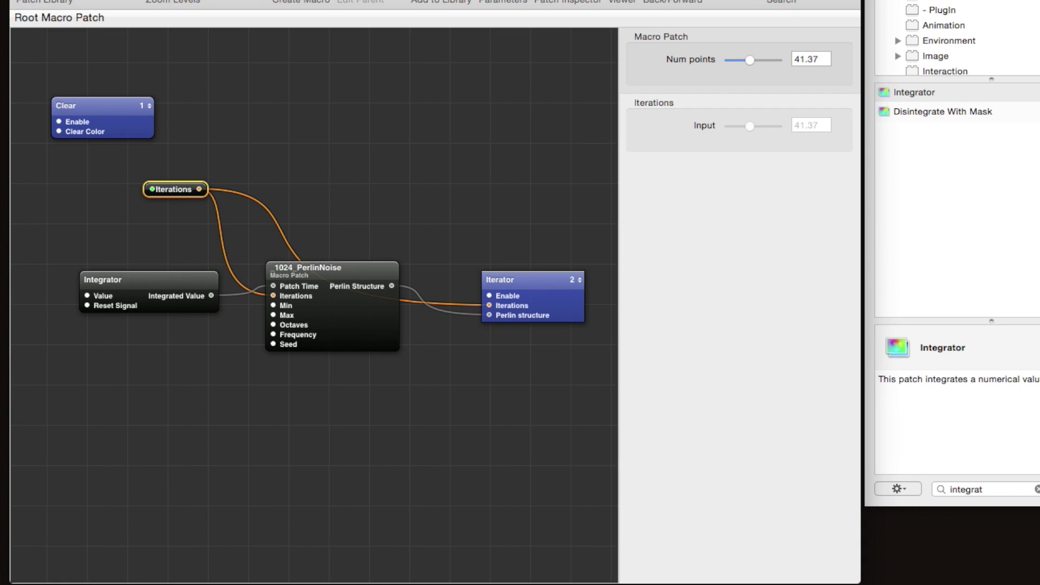
Step: Rename the Iterations splitter node to 'Num points'
{"action": "double_click", "coordinate": [178, 190]}
{"action": "type", "text": "Num points"}
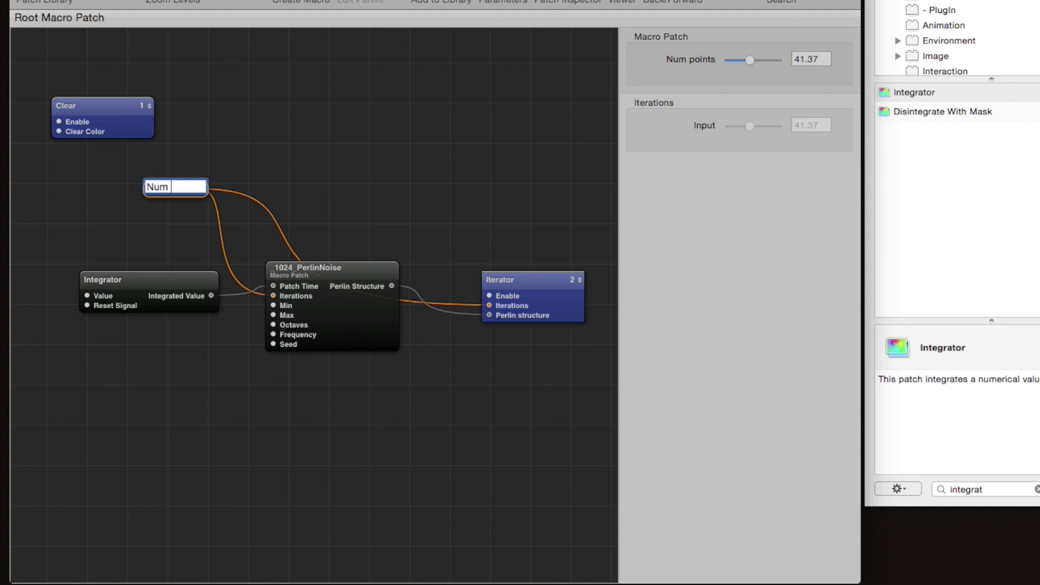
{"action": "key", "text": "Return"}
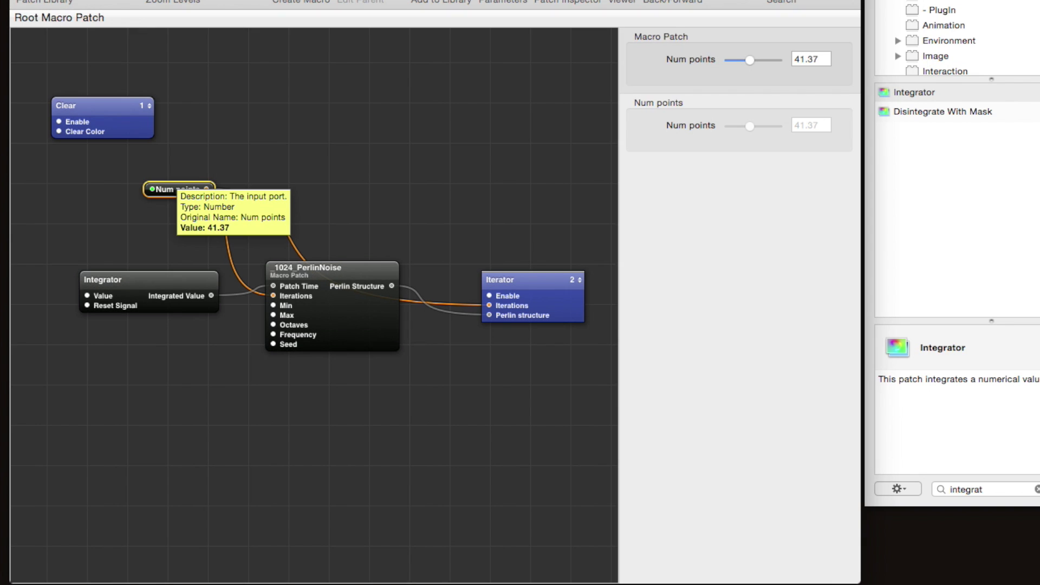
{"action": "left_click", "coordinate": [407, 155]}
{"action": "left_click", "coordinate": [180, 188]}
{"action": "left_click", "coordinate": [212, 155]}
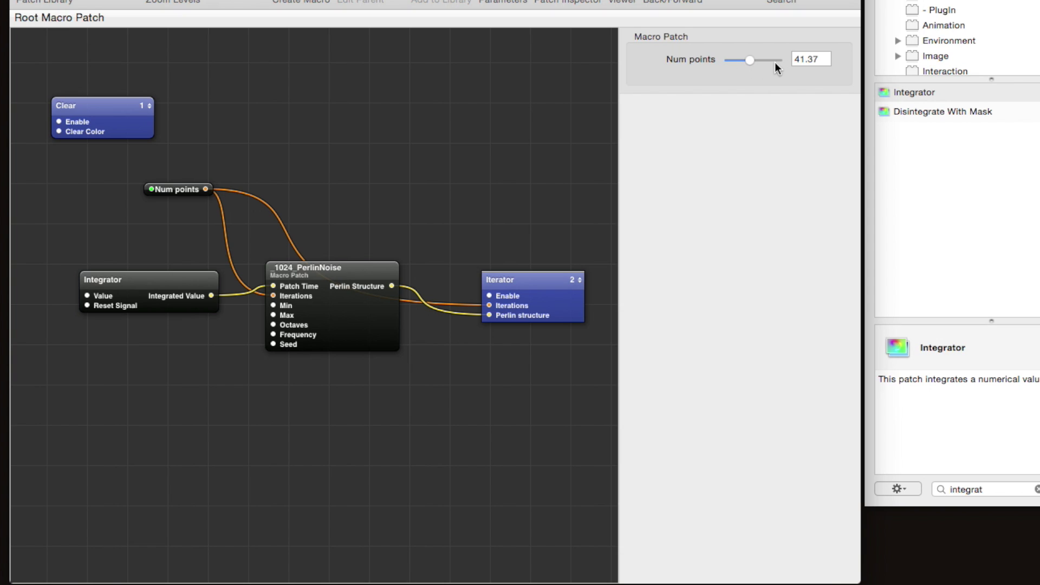
Step: Set Num points to 49.4 and move the Integrator down and right
{"action": "mouse_move", "coordinate": [775, 62]}
{"action": "left_mouse_down"}
{"action": "mouse_move", "coordinate": [734, 57]}
{"action": "mouse_move", "coordinate": [758, 60]}
{"action": "left_mouse_up"}
{"action": "scroll", "coordinate": [229, 259], "scroll_direction": "left", "scroll_amount": 5}
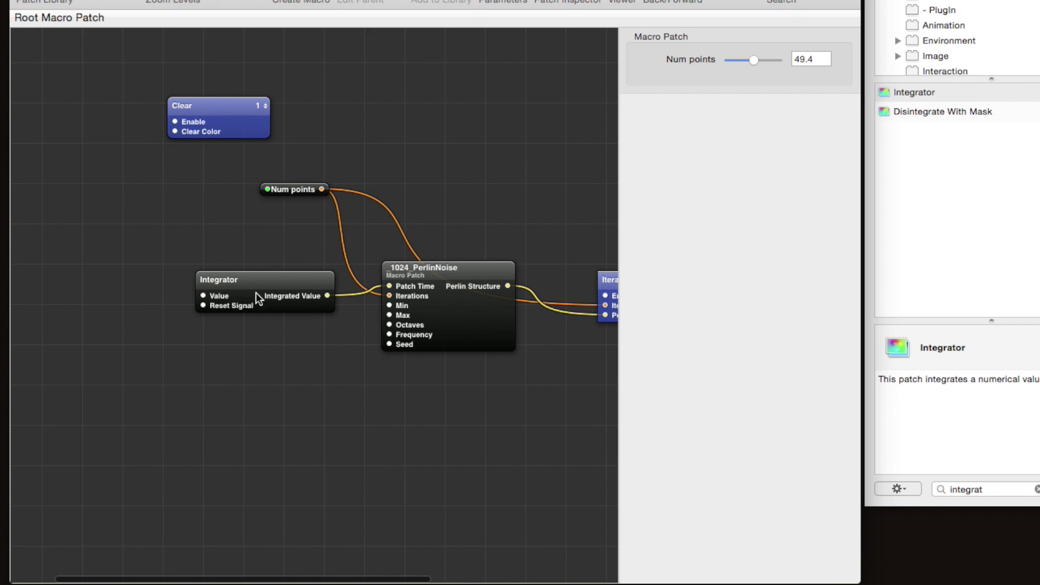
{"action": "left_click_drag", "start_coordinate": [271, 272], "coordinate": [285, 310]}
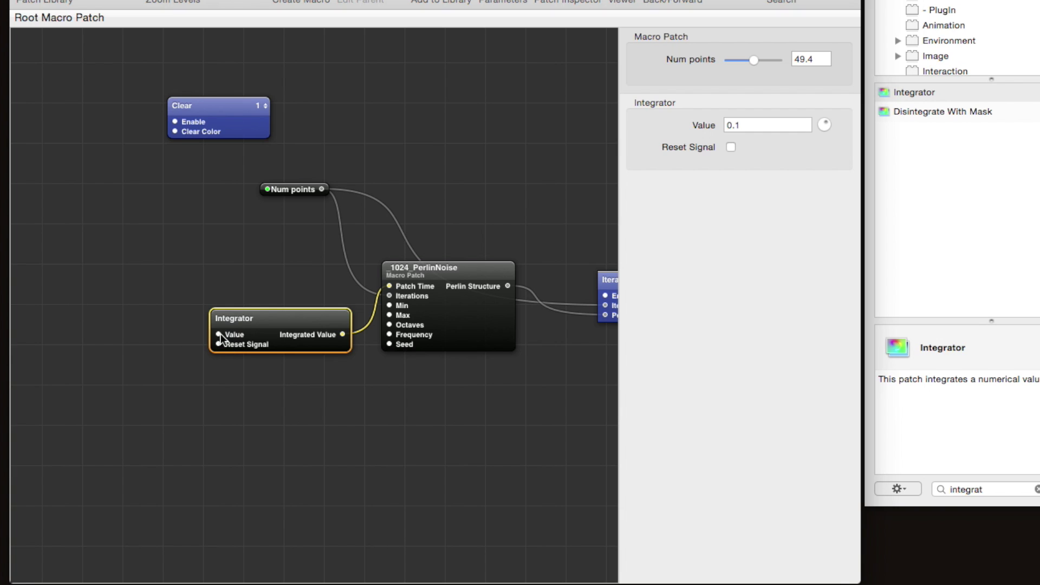
Step: Insert an input splitter on the Integrator's Value and name it 'Speed'
{"action": "right_click", "coordinate": [271, 318]}
{"action": "mouse_move", "coordinate": [330, 393]}
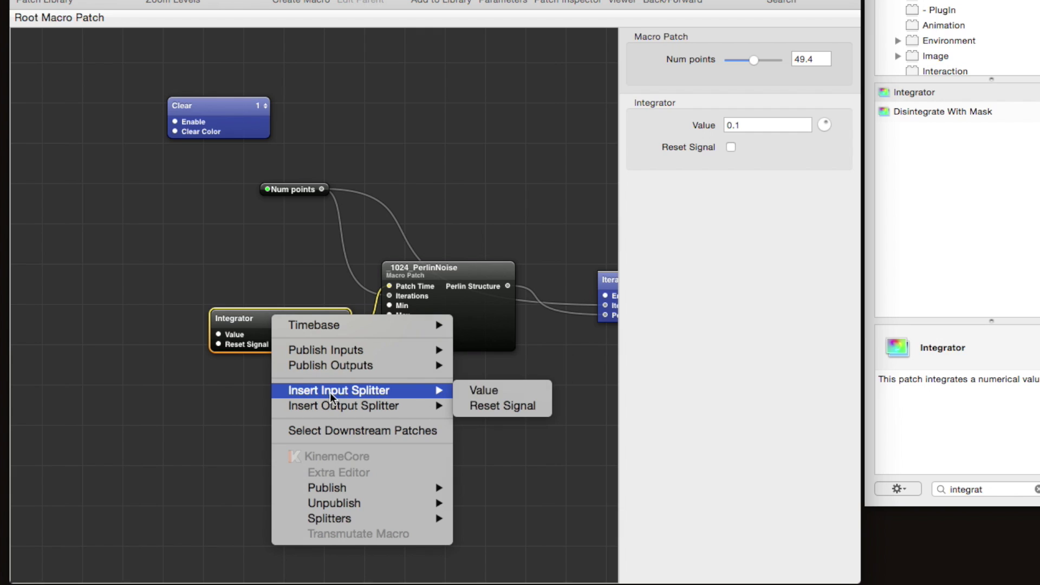
{"action": "left_click", "coordinate": [514, 391]}
{"action": "double_click", "coordinate": [155, 318]}
{"action": "type", "text": "Speed"}
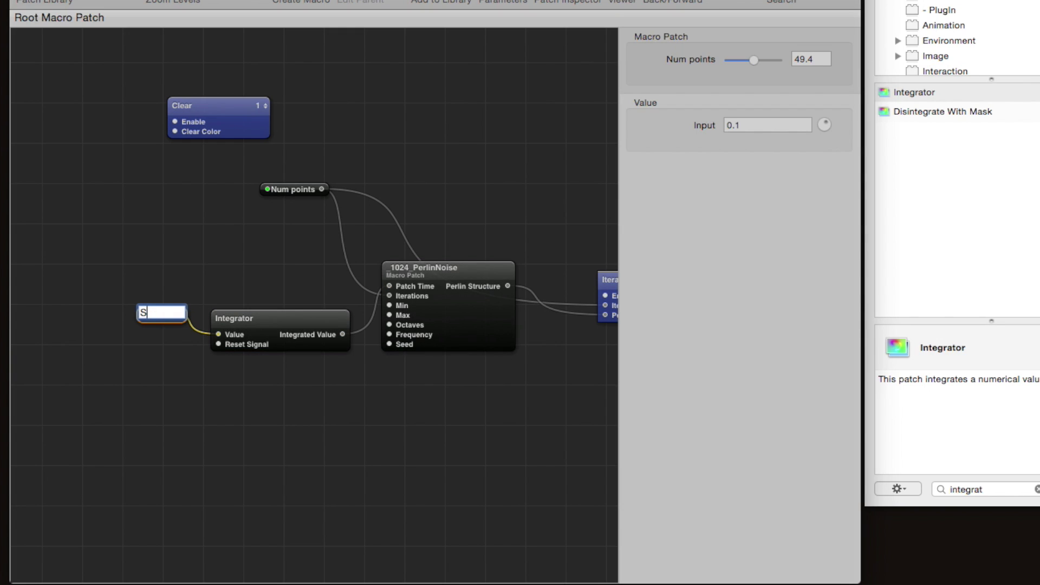
{"action": "key", "text": "BackSpace"}
{"action": "key", "text": "BackSpace"}
{"action": "key", "text": "BackSpace"}
{"action": "type", "text": "eed"}
{"action": "key", "text": "Return"}
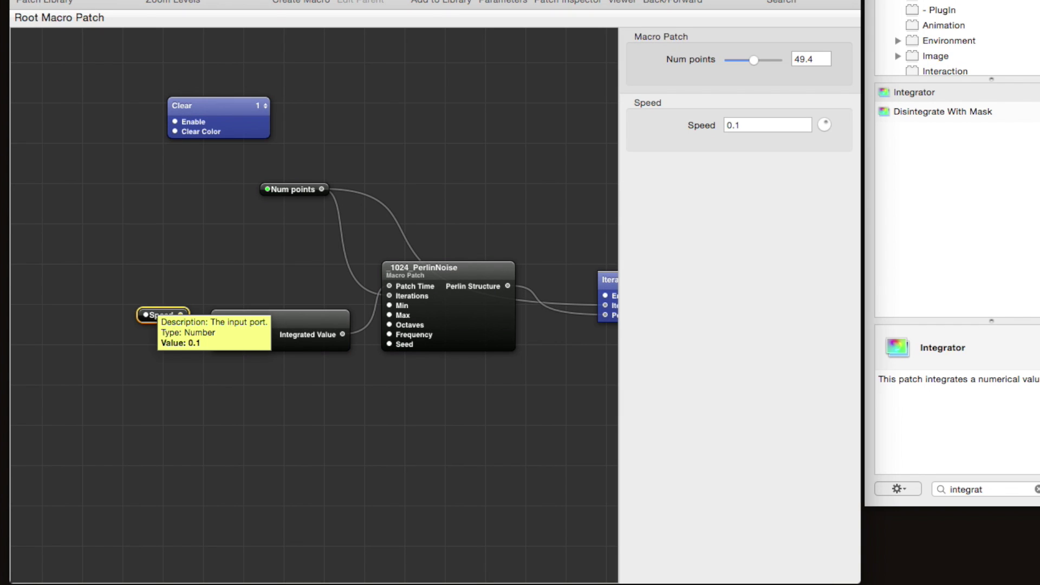
Step: Publish the Speed splitter as an input and place it below Num points
{"action": "right_click", "coordinate": [149, 314]}
{"action": "mouse_move", "coordinate": [227, 327]}
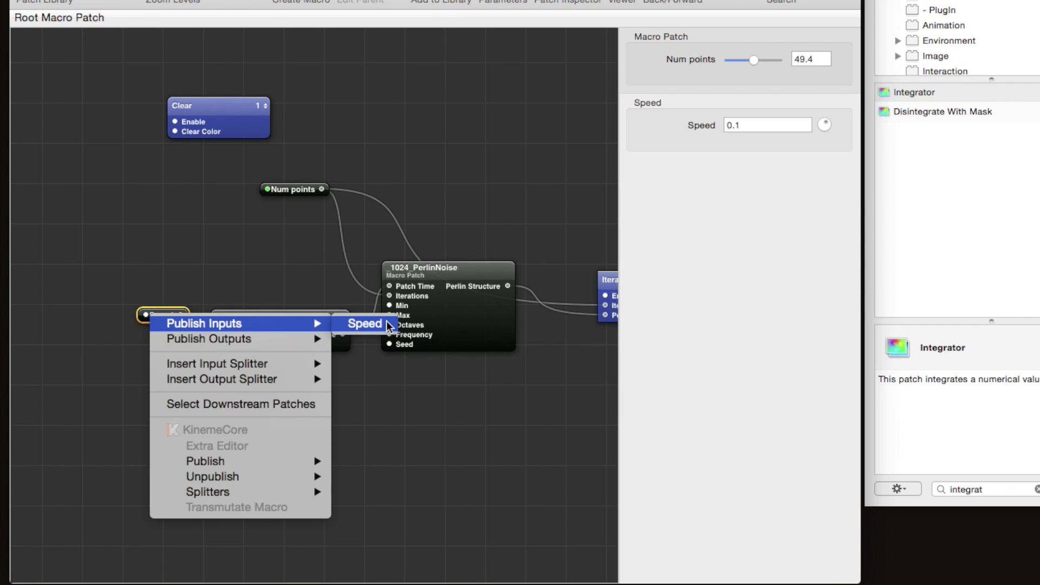
{"action": "left_click", "coordinate": [357, 323]}
{"action": "key", "text": "Return"}
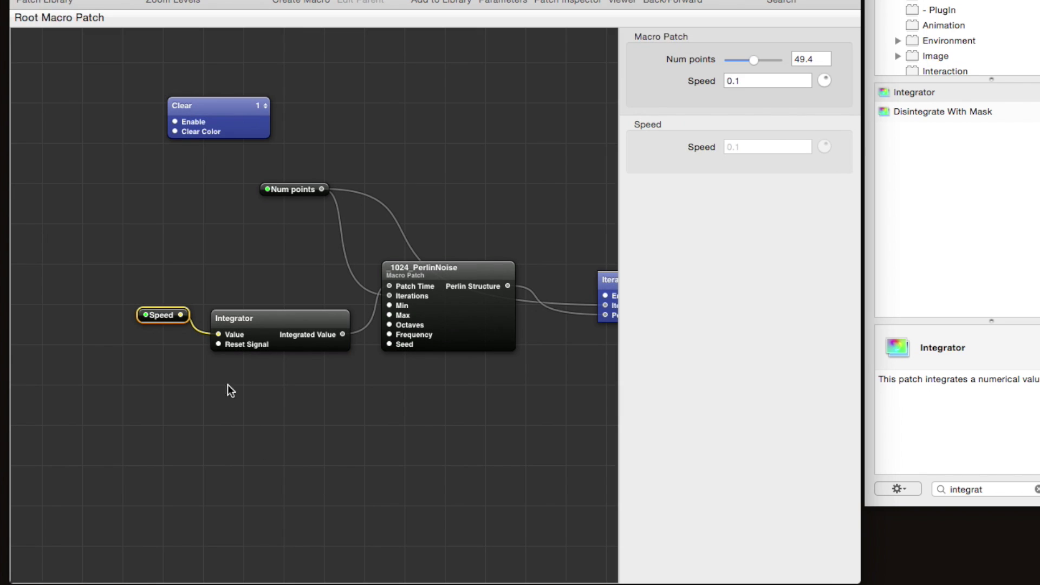
{"action": "left_click_drag", "start_coordinate": [164, 318], "coordinate": [285, 210]}
{"action": "left_click", "coordinate": [175, 307]}
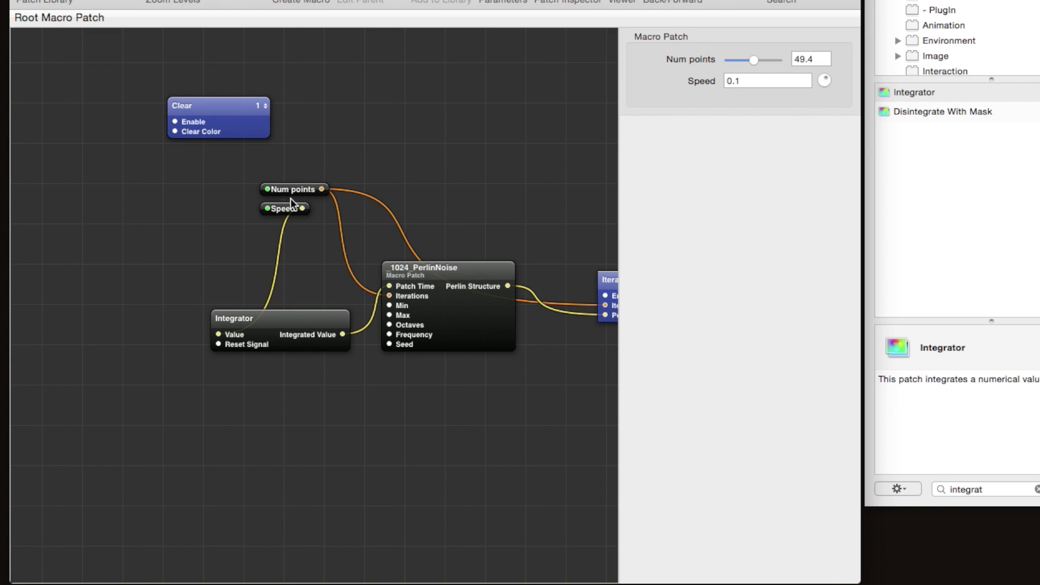
{"action": "left_click", "coordinate": [279, 207]}
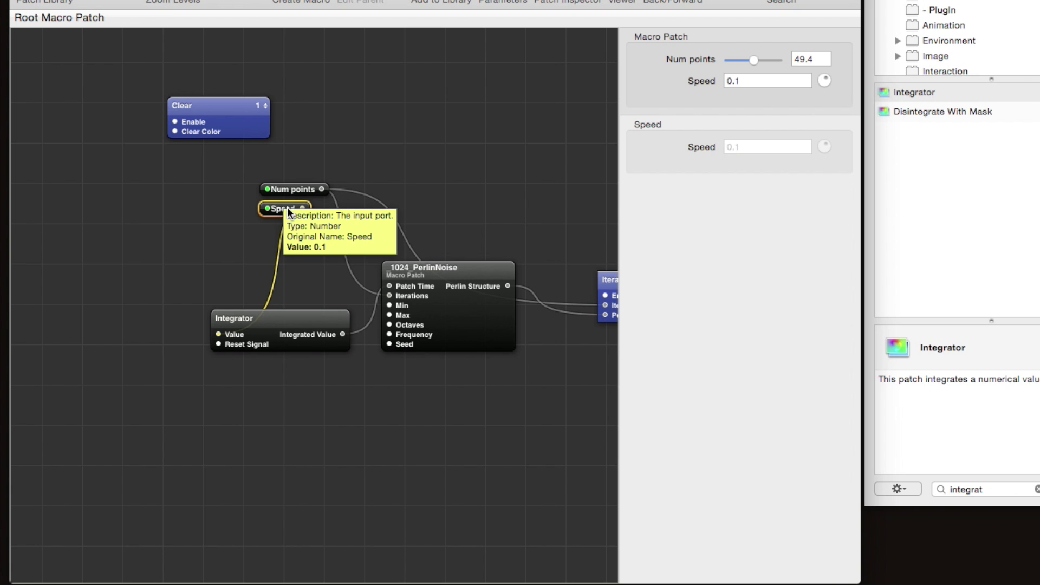
Step: Limit Speed to a range of -1 to 1 and try its minimum
{"action": "key", "text": "super+i"}
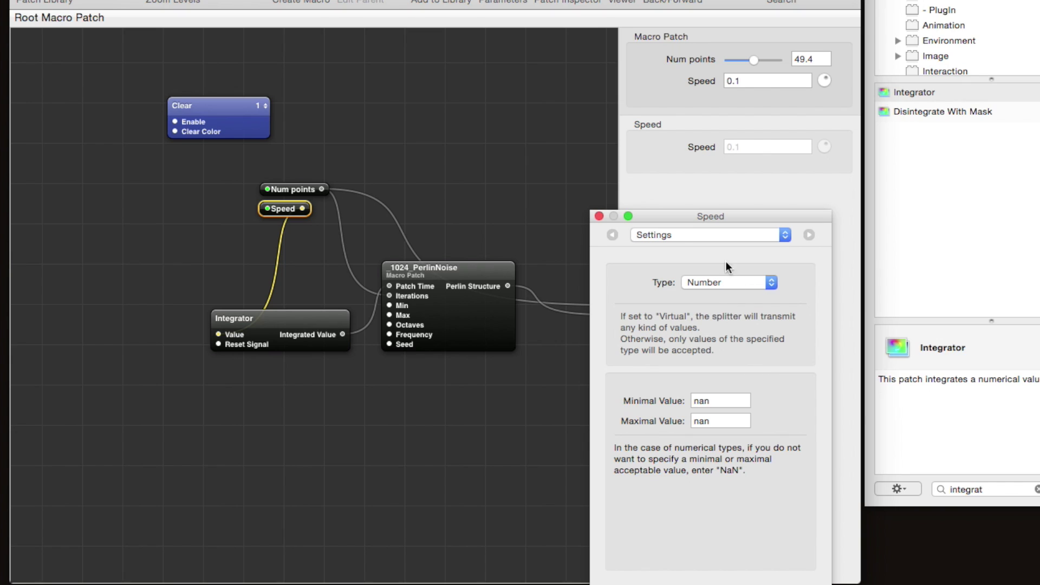
{"action": "double_click", "coordinate": [718, 402]}
{"action": "type", "text": "-1"}
{"action": "key", "text": "Tab"}
{"action": "type", "text": "1"}
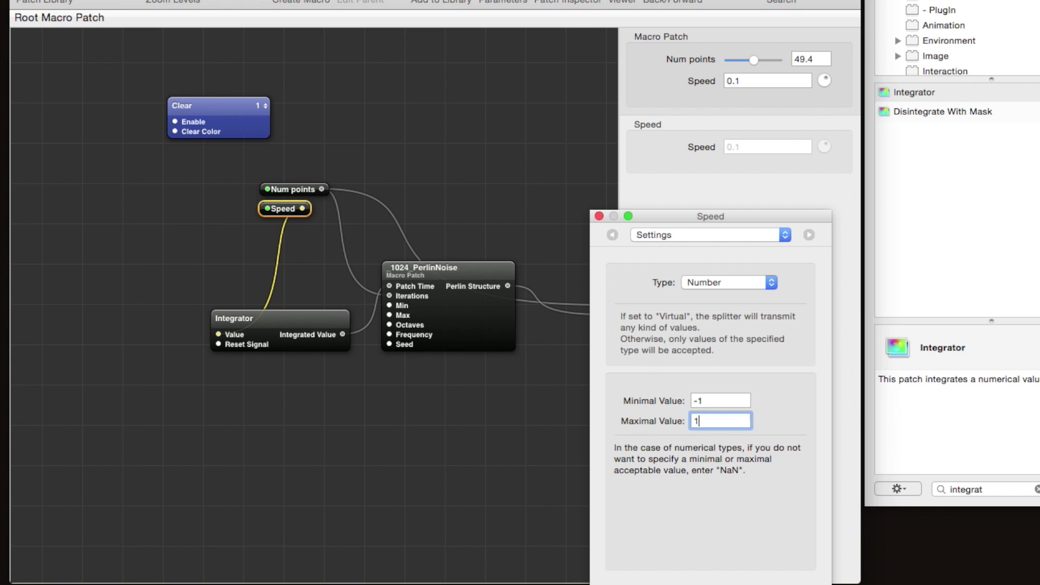
{"action": "left_click", "coordinate": [599, 217]}
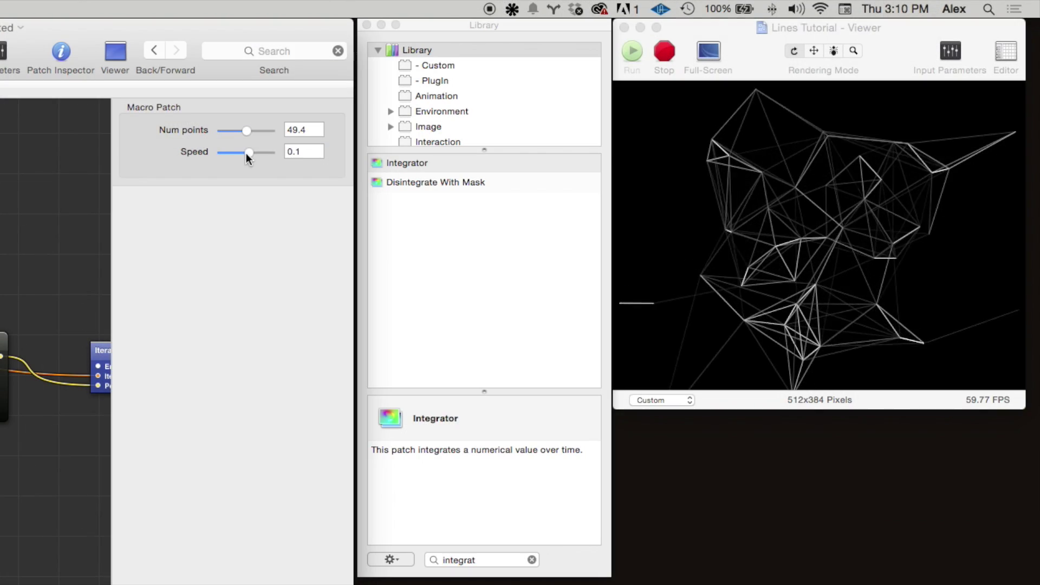
{"action": "mouse_move", "coordinate": [247, 153]}
{"action": "left_mouse_down"}
{"action": "mouse_move", "coordinate": [197, 153]}
{"action": "mouse_move", "coordinate": [278, 153]}
{"action": "mouse_move", "coordinate": [253, 154]}
{"action": "left_mouse_up"}
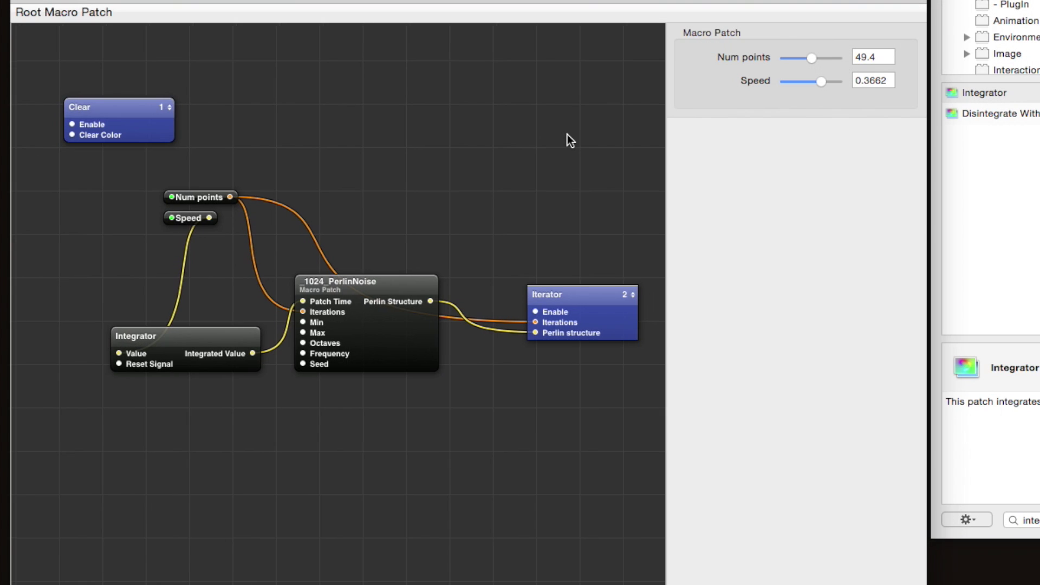
Step: Inside the inner Iterator, publish the Max distance splitter's input to the enclosing Iterator
{"action": "scroll", "coordinate": [567, 135], "scroll_direction": "right", "scroll_amount": 3}
{"action": "double_click", "coordinate": [596, 330]}
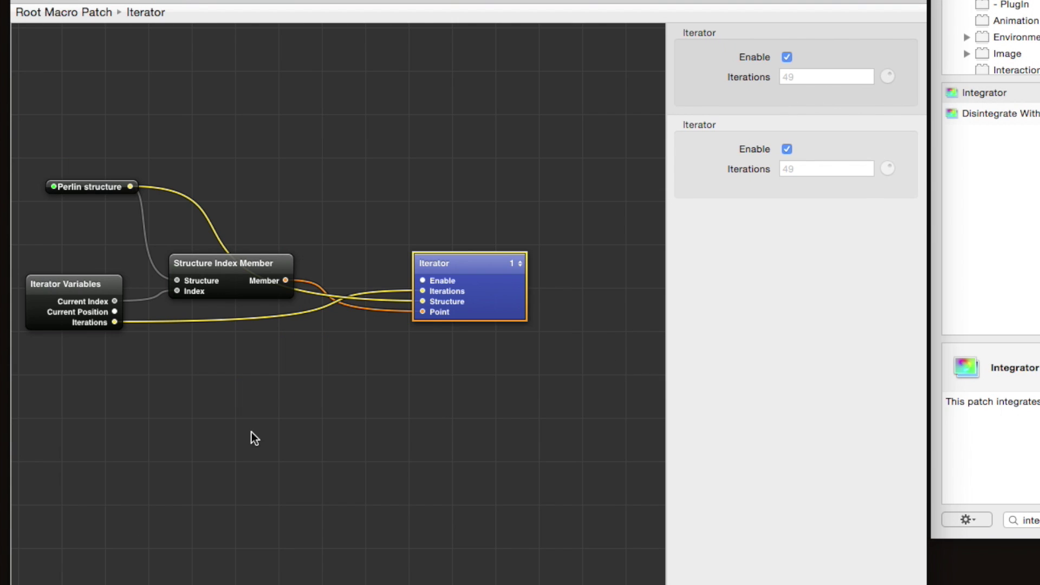
{"action": "double_click", "coordinate": [499, 278]}
{"action": "scroll", "coordinate": [294, 490], "scroll_direction": "left", "scroll_amount": 2}
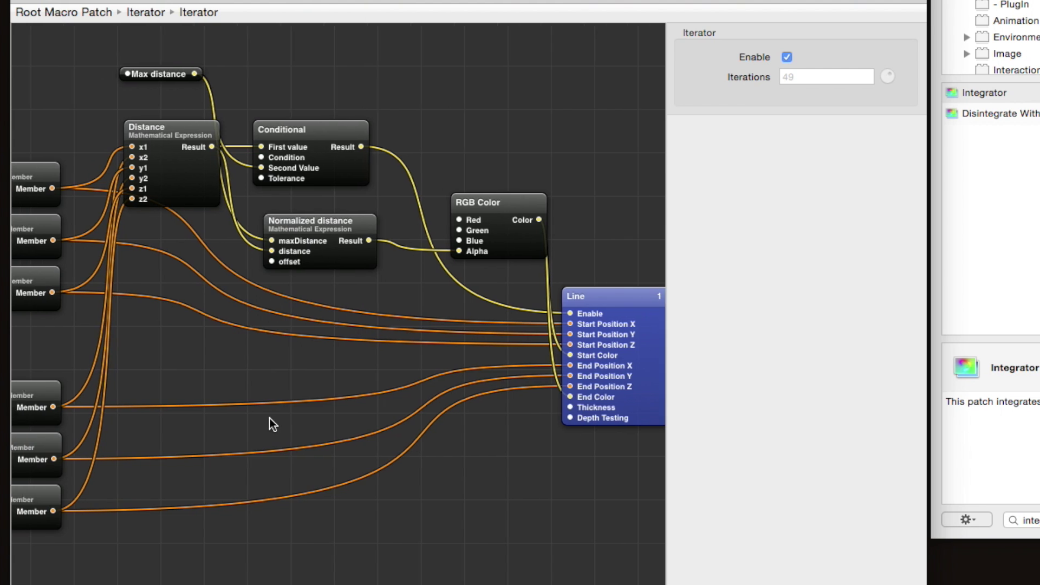
{"action": "scroll", "coordinate": [268, 418], "scroll_direction": "up", "scroll_amount": 2}
{"action": "scroll", "coordinate": [271, 416], "scroll_direction": "left", "scroll_amount": 5}
{"action": "scroll", "coordinate": [270, 416], "scroll_direction": "up", "scroll_amount": 1}
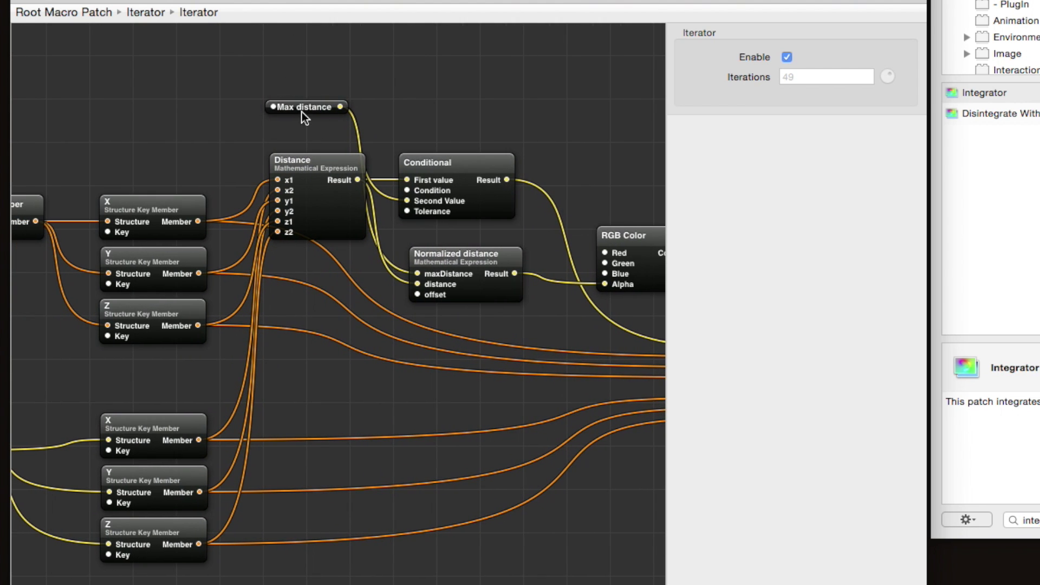
{"action": "left_click", "coordinate": [313, 107]}
{"action": "right_click", "coordinate": [314, 108]}
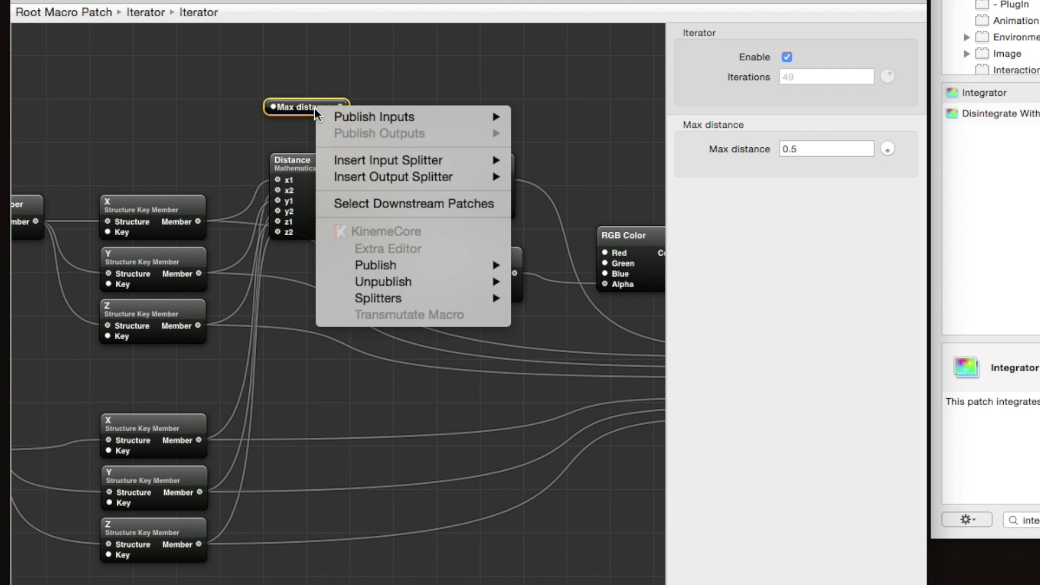
{"action": "mouse_move", "coordinate": [412, 117]}
{"action": "left_click", "coordinate": [566, 117]}
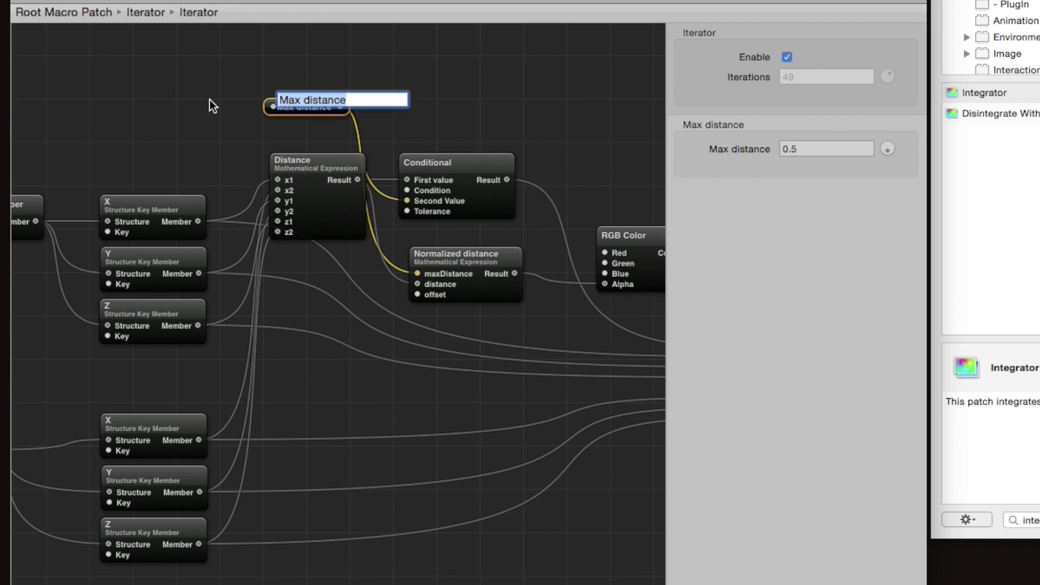
{"action": "key", "text": "Return"}
Step: Publish the inner Iterator's Max distance input one level up, then return to the Root Macro Patch
{"action": "left_click", "coordinate": [145, 12]}
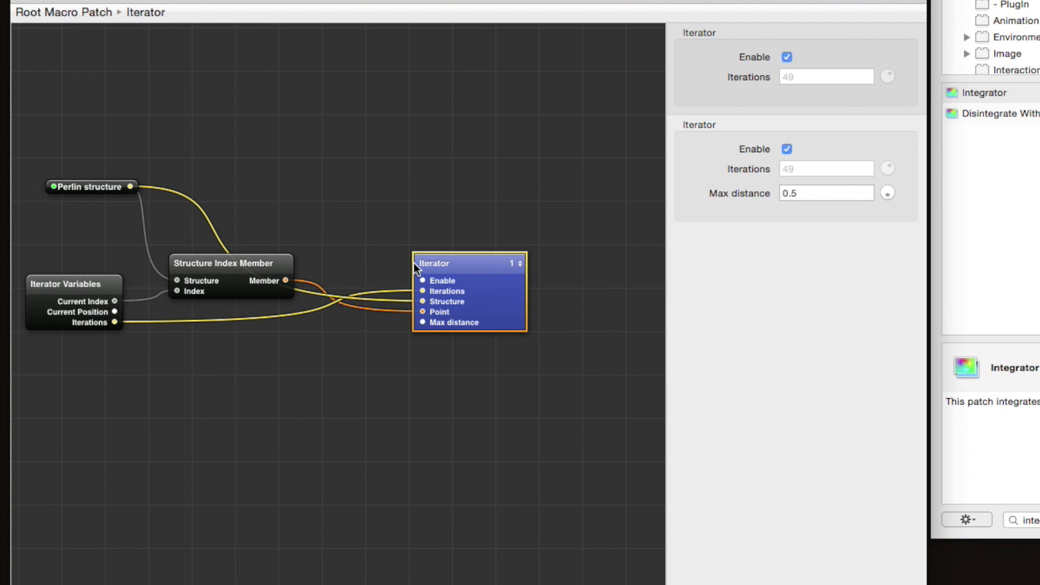
{"action": "right_click", "coordinate": [483, 321]}
{"action": "mouse_move", "coordinate": [530, 374]}
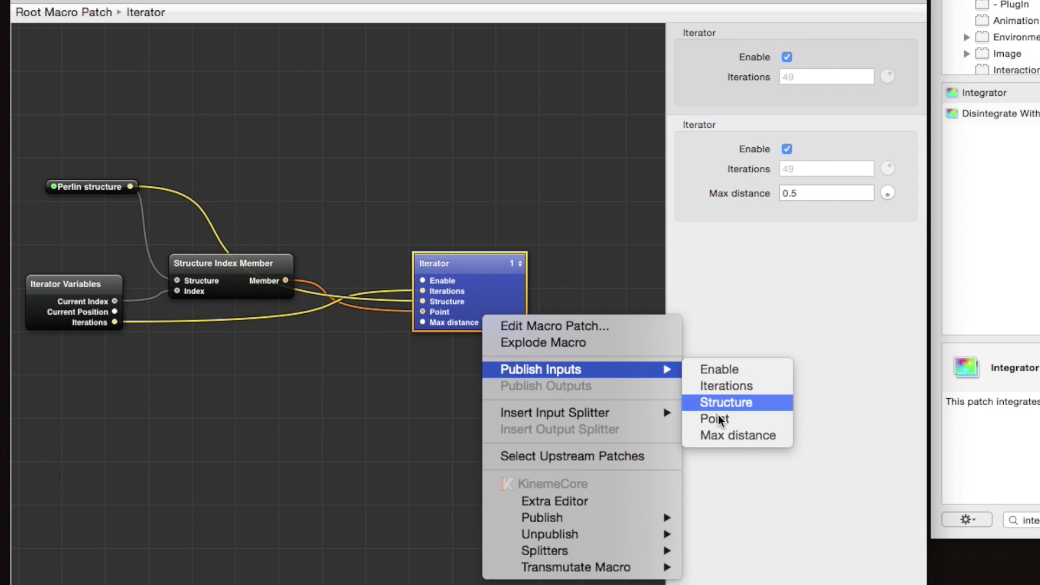
{"action": "left_click", "coordinate": [729, 436]}
{"action": "key", "text": "Return"}
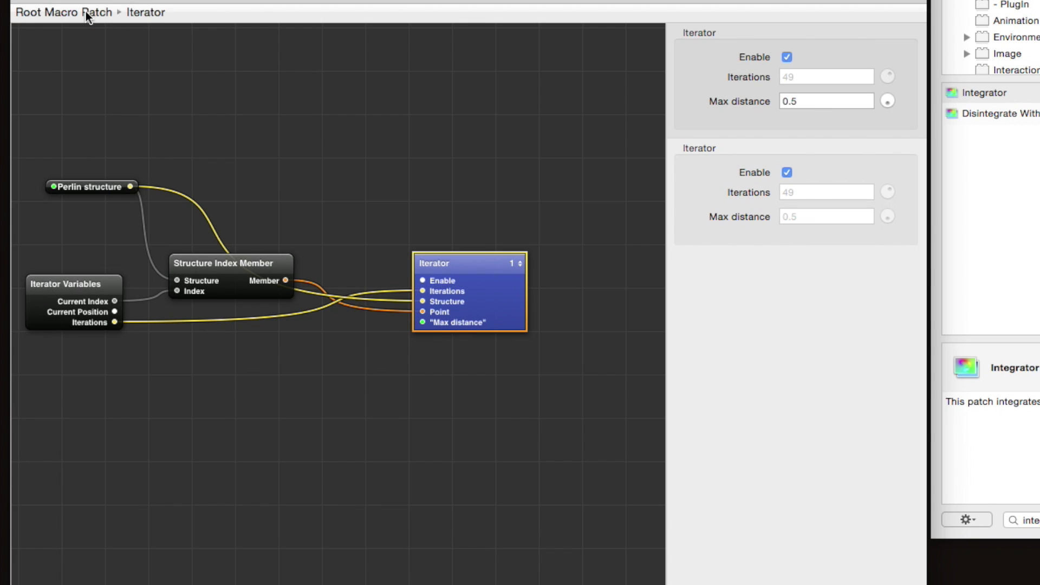
{"action": "key", "text": "super+Up"}
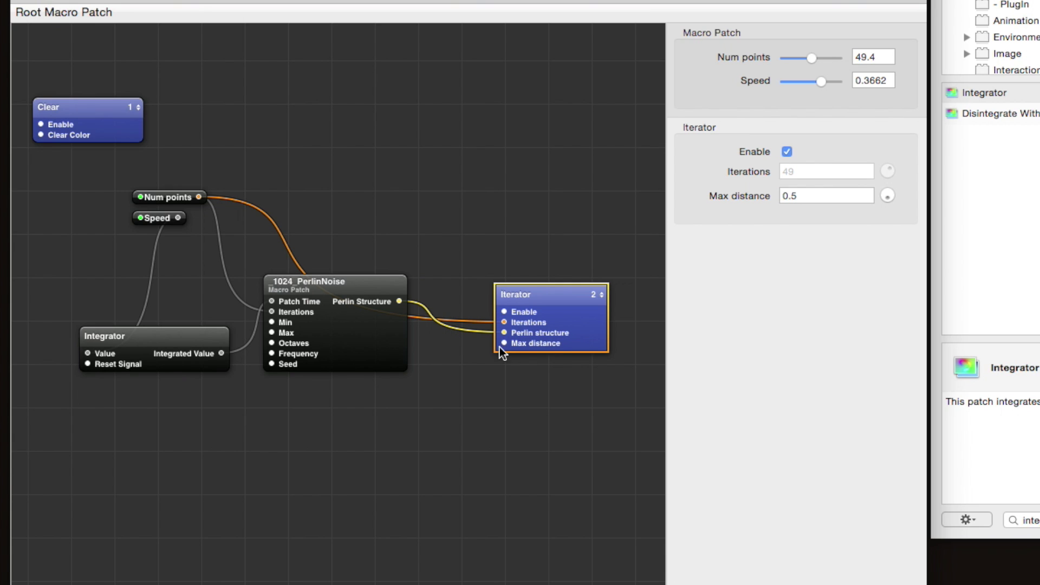
Step: Add a Max distance splitter beside Speed and publish it as 'Max distance'
{"action": "right_click", "coordinate": [589, 339]}
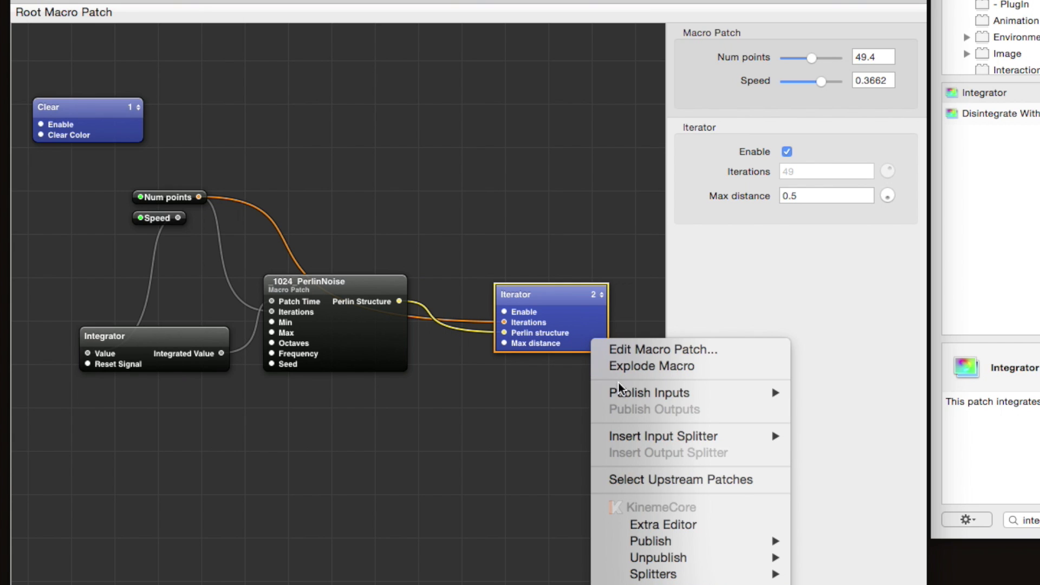
{"action": "mouse_move", "coordinate": [650, 436]}
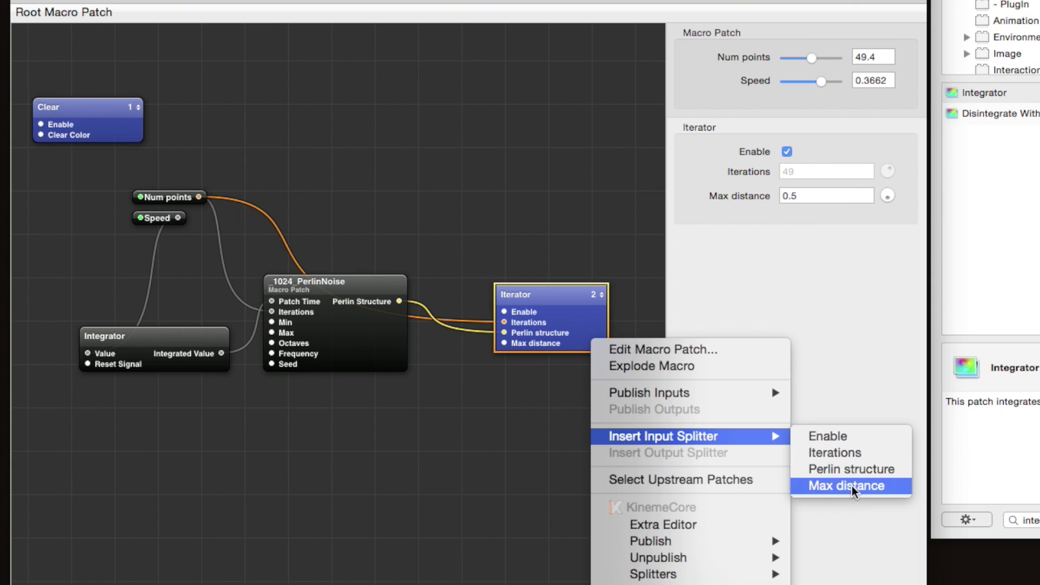
{"action": "left_click", "coordinate": [860, 485]}
{"action": "left_click", "coordinate": [552, 436]}
{"action": "left_click_drag", "start_coordinate": [424, 294], "coordinate": [192, 241]}
{"action": "right_click", "coordinate": [184, 239]}
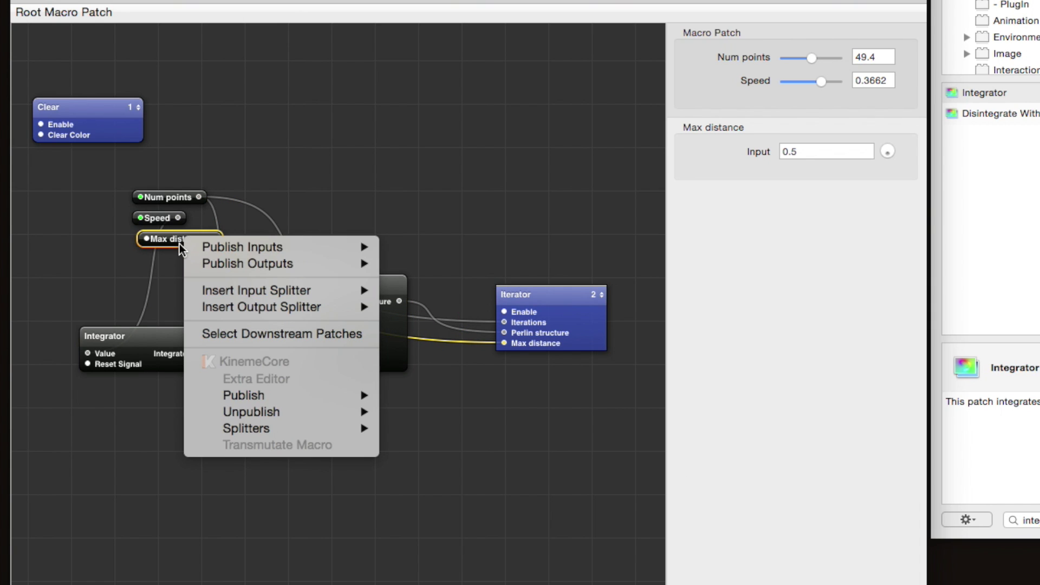
{"action": "mouse_move", "coordinate": [379, 249]}
{"action": "left_click", "coordinate": [411, 249]}
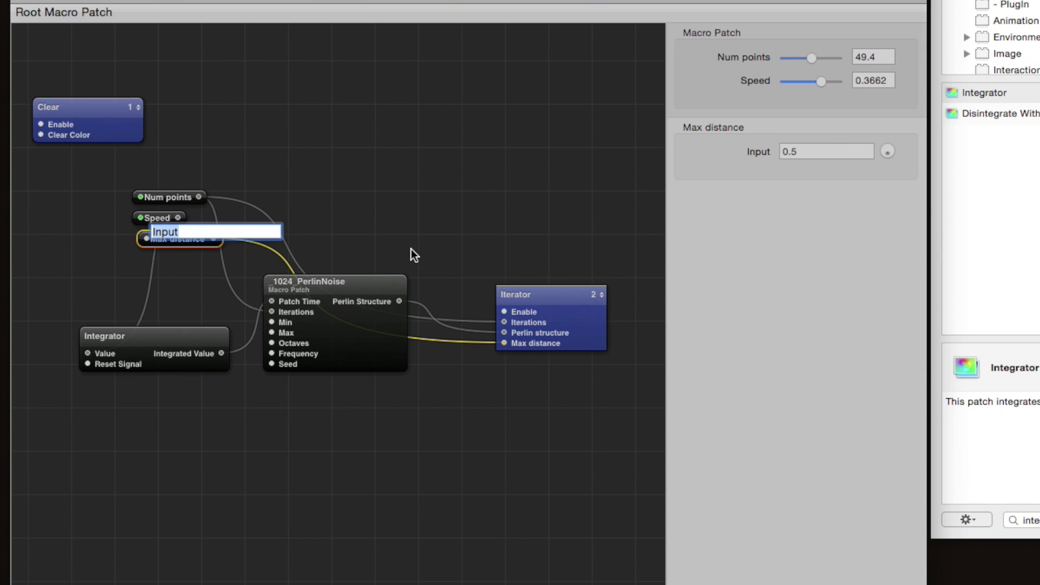
{"action": "type", "text": "Max distance"}
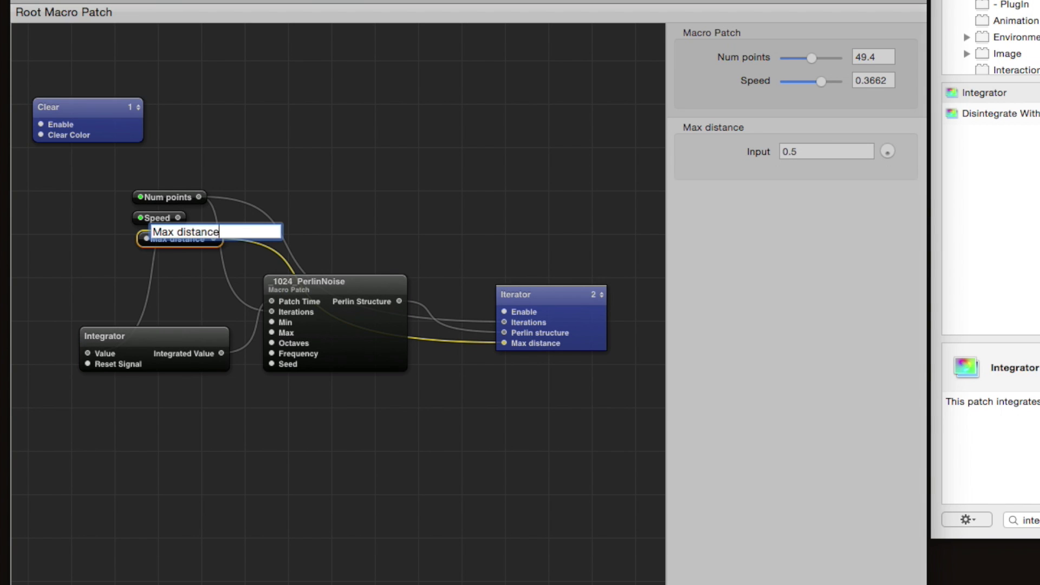
{"action": "key", "text": "Return"}
Step: Give the Max distance splitter a minimal value of 0 and maximal of 1
{"action": "left_click_drag", "start_coordinate": [172, 234], "coordinate": [168, 235]}
{"action": "double_click", "coordinate": [168, 238]}
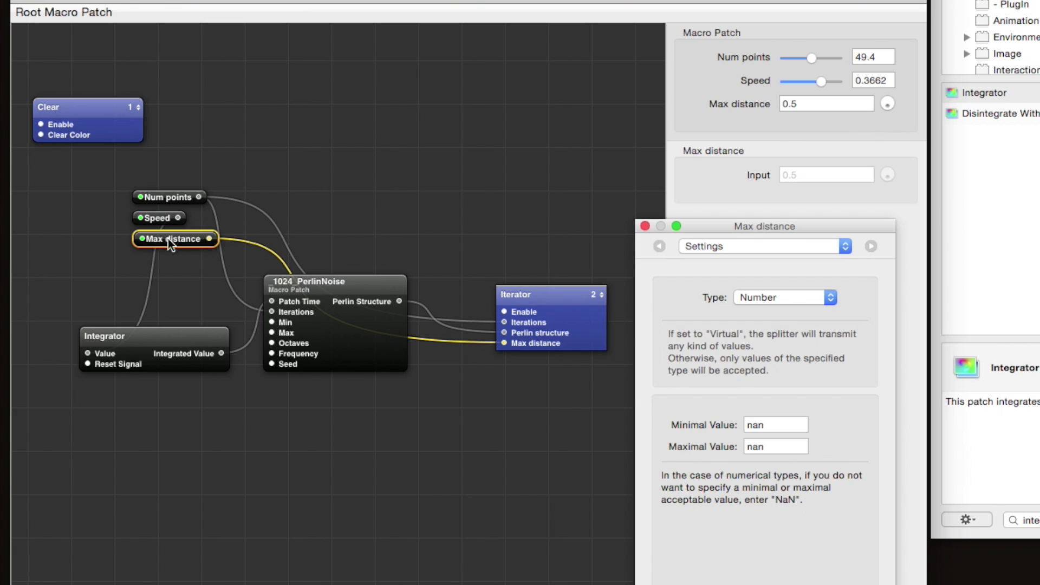
{"action": "double_click", "coordinate": [766, 424]}
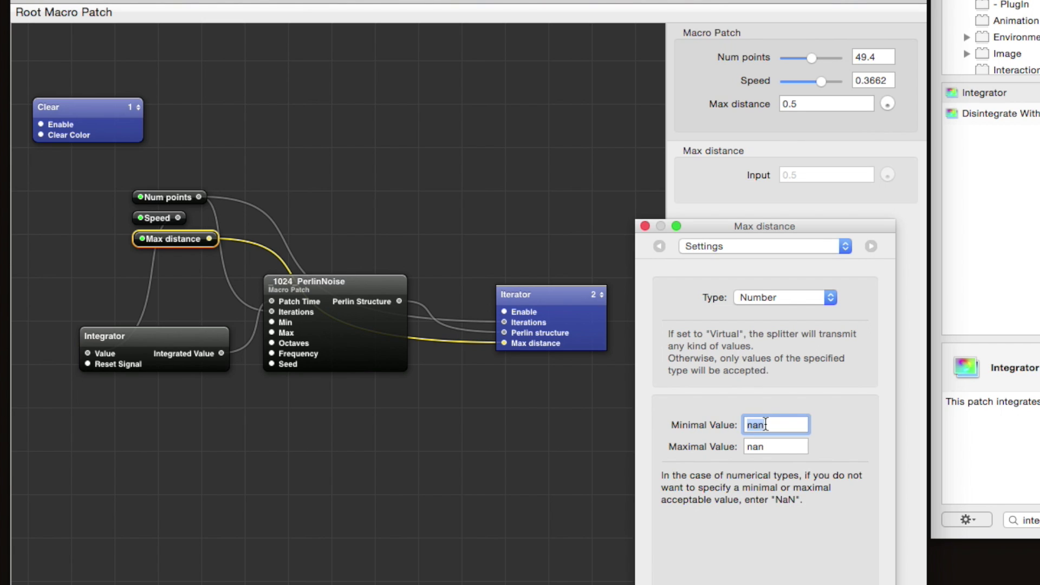
{"action": "type", "text": "0"}
{"action": "key", "text": "Tab"}
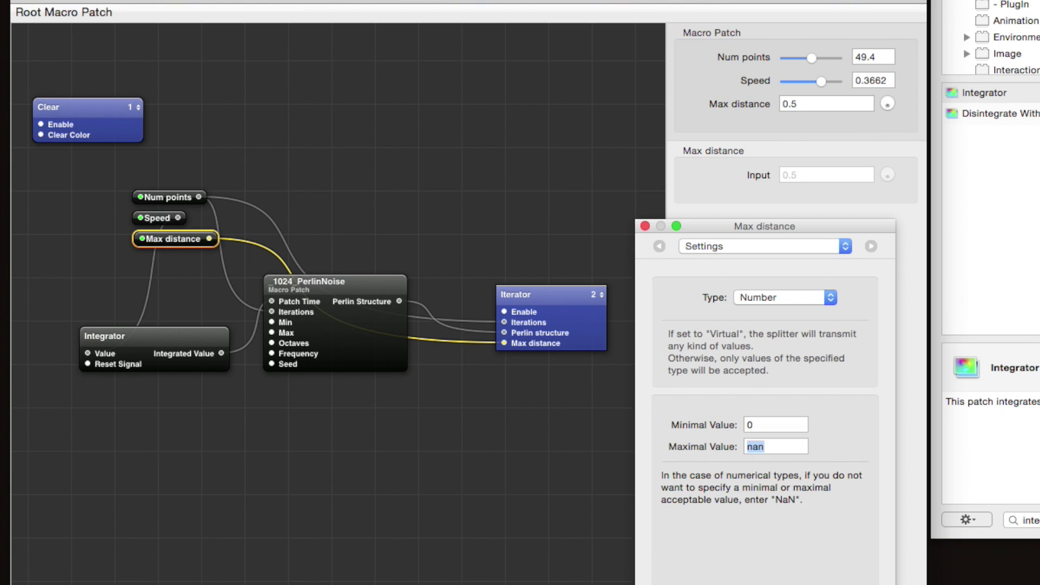
{"action": "type", "text": "1"}
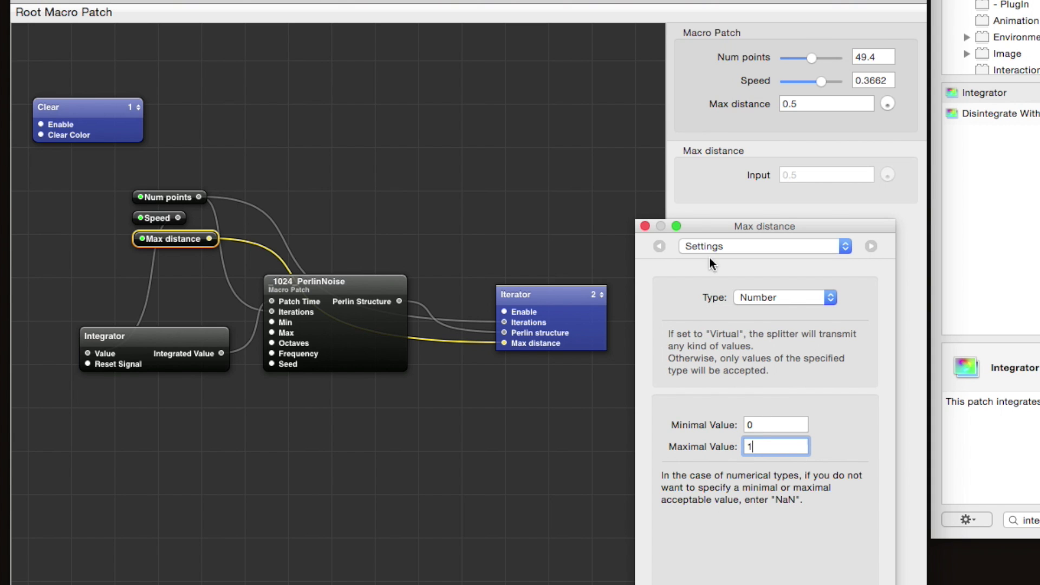
{"action": "left_click", "coordinate": [569, 191]}
Step: Test the Max distance slider at 0, then set it to about 0.778
{"action": "left_click", "coordinate": [175, 239]}
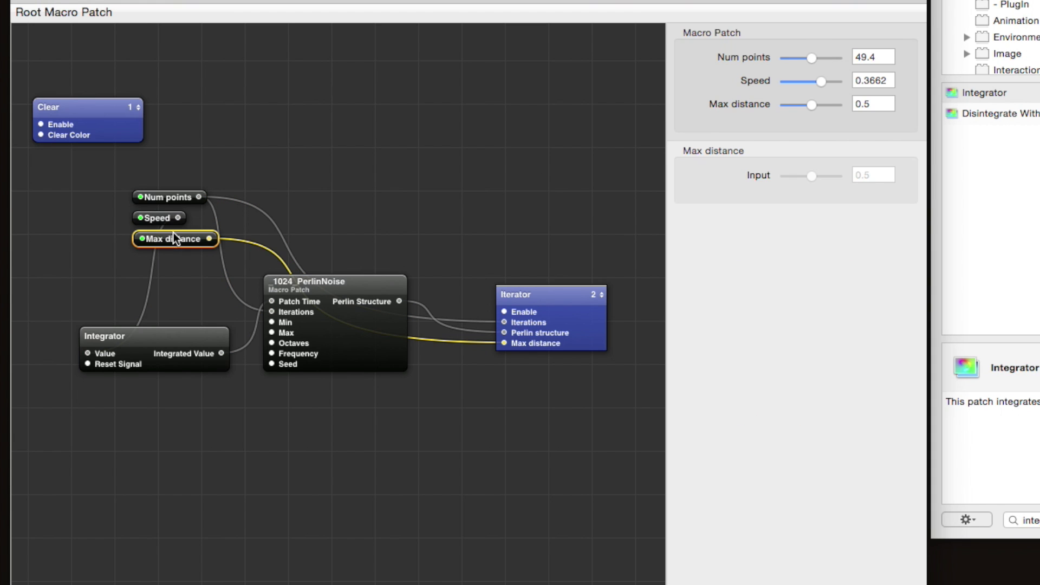
{"action": "left_click_drag", "start_coordinate": [814, 112], "coordinate": [770, 107]}
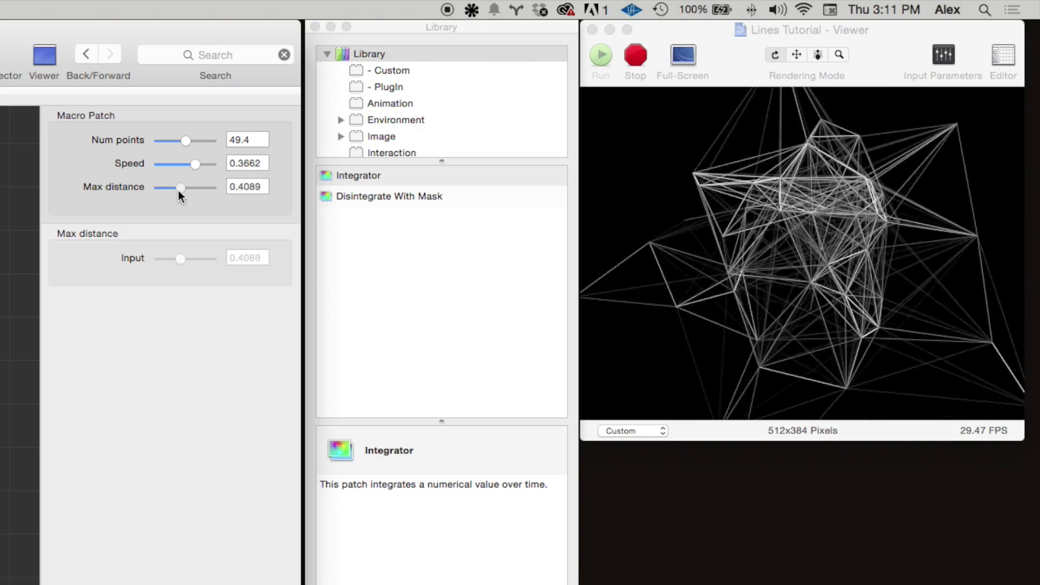
{"action": "left_click_drag", "start_coordinate": [144, 190], "coordinate": [199, 190]}
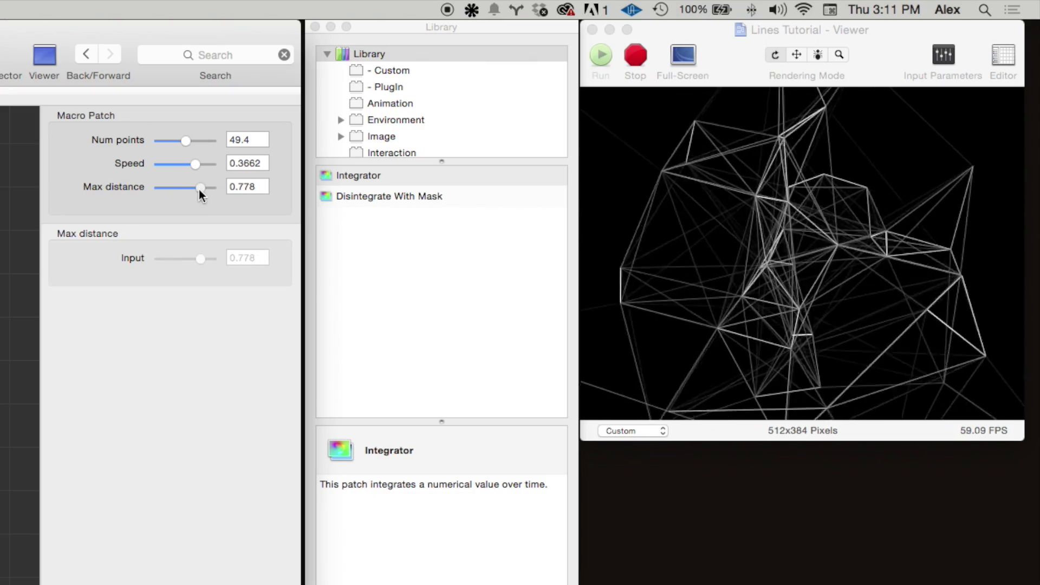
{"action": "left_click", "coordinate": [38, 235]}
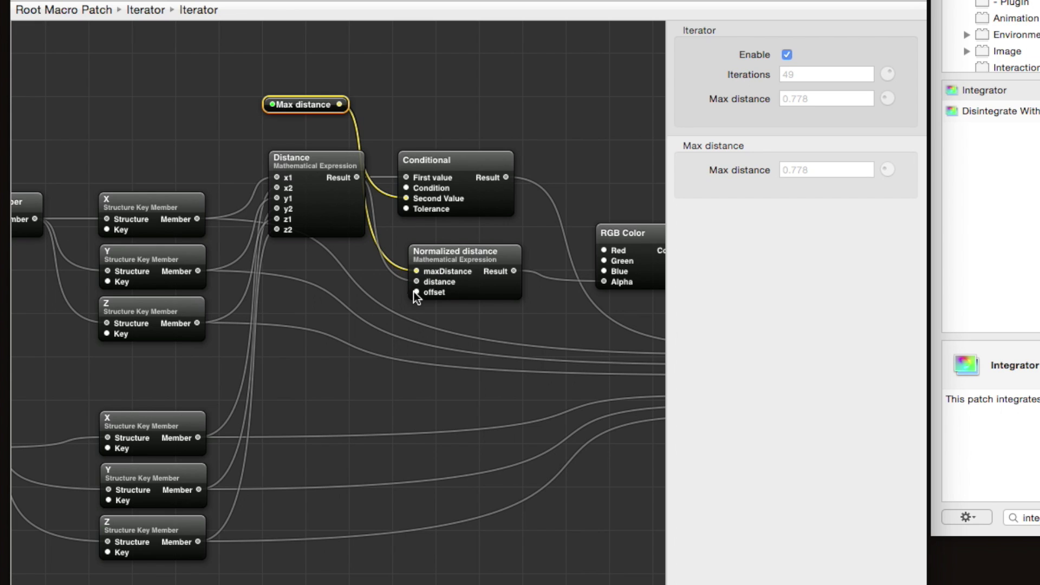
Step: Publish Normalized distance's offset input under the name 'Min opacity'
{"action": "left_click", "coordinate": [487, 286]}
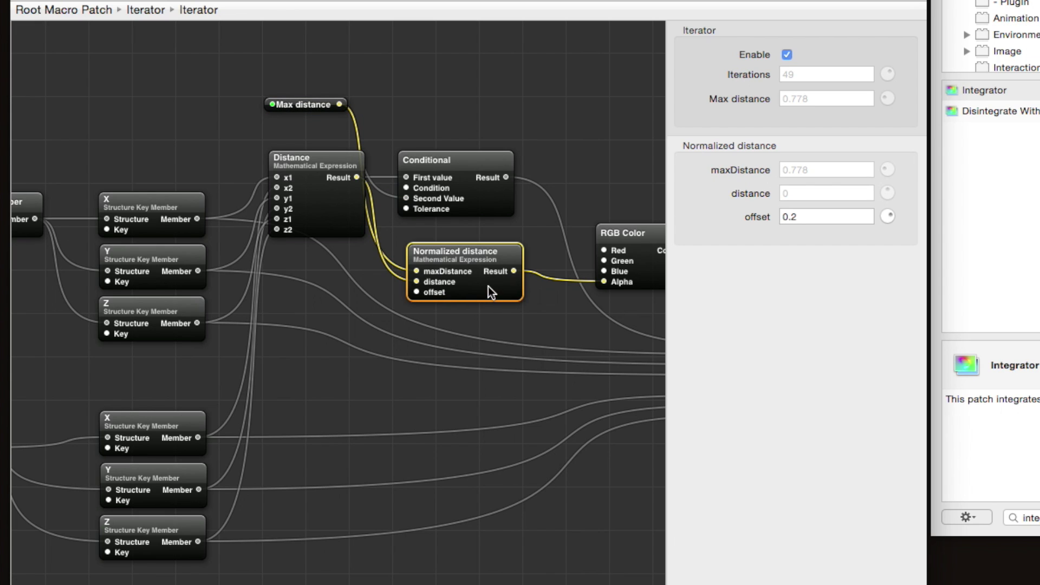
{"action": "right_click", "coordinate": [489, 286]}
{"action": "left_click", "coordinate": [432, 301]}
{"action": "right_click", "coordinate": [481, 294]}
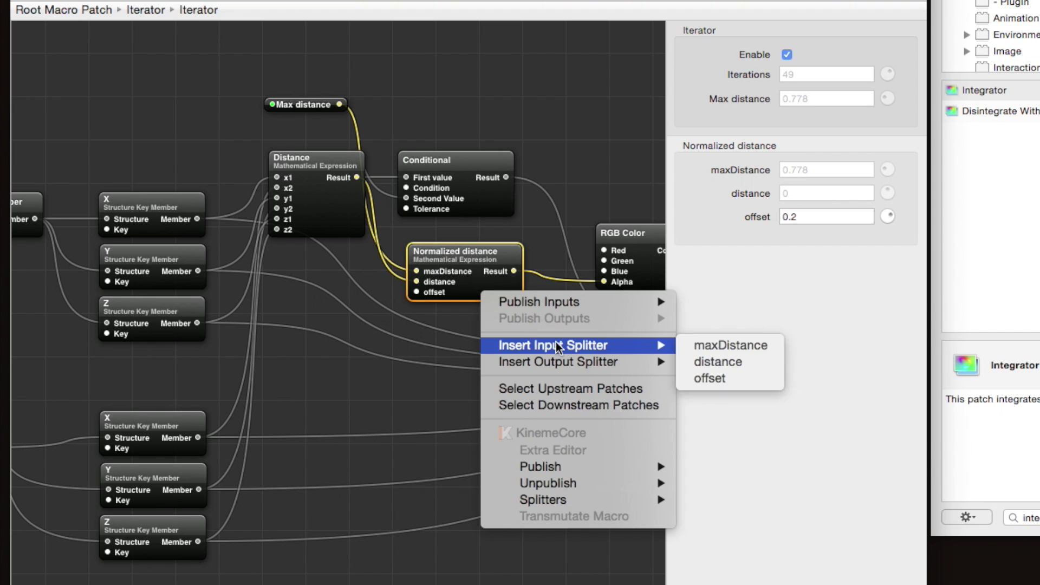
{"action": "mouse_move", "coordinate": [559, 305]}
{"action": "left_click", "coordinate": [705, 333]}
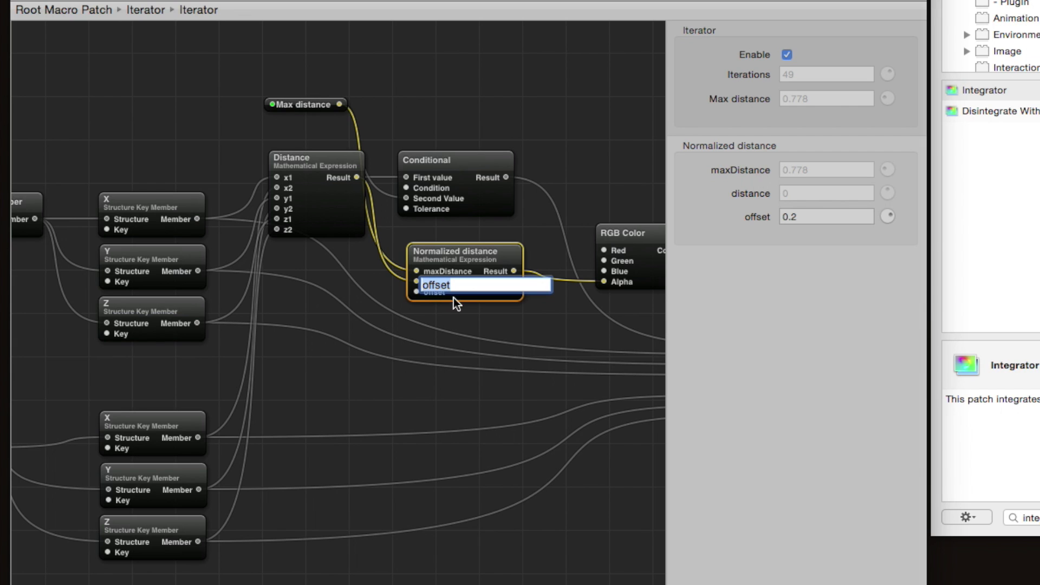
{"action": "type", "text": "Min opacity"}
{"action": "key", "text": "Return"}
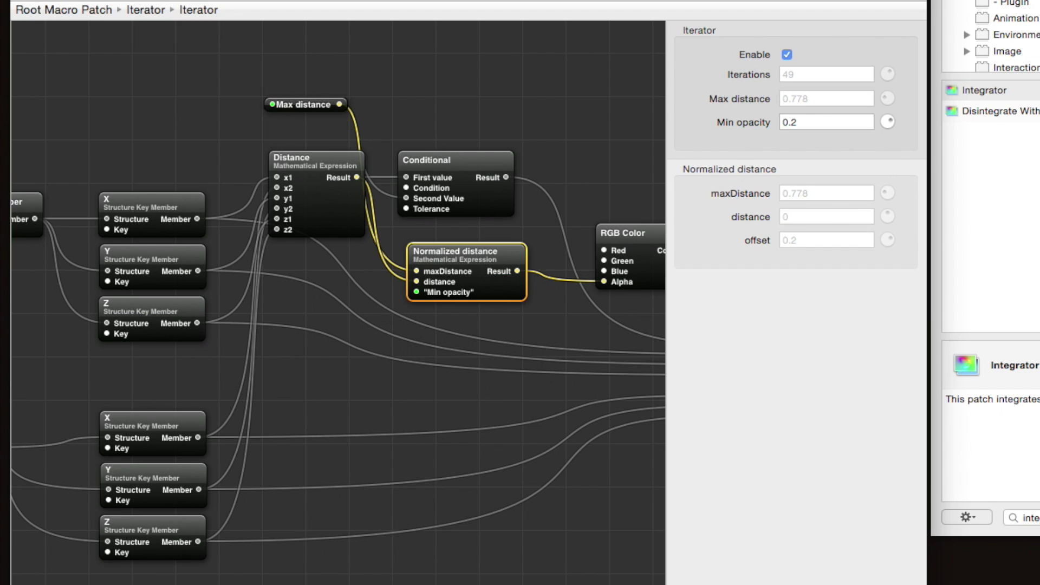
Step: Publish the inner Iterator's Min opacity input up a level and return to Root Macro Patch
{"action": "left_click", "coordinate": [136, 10]}
{"action": "right_click", "coordinate": [470, 277]}
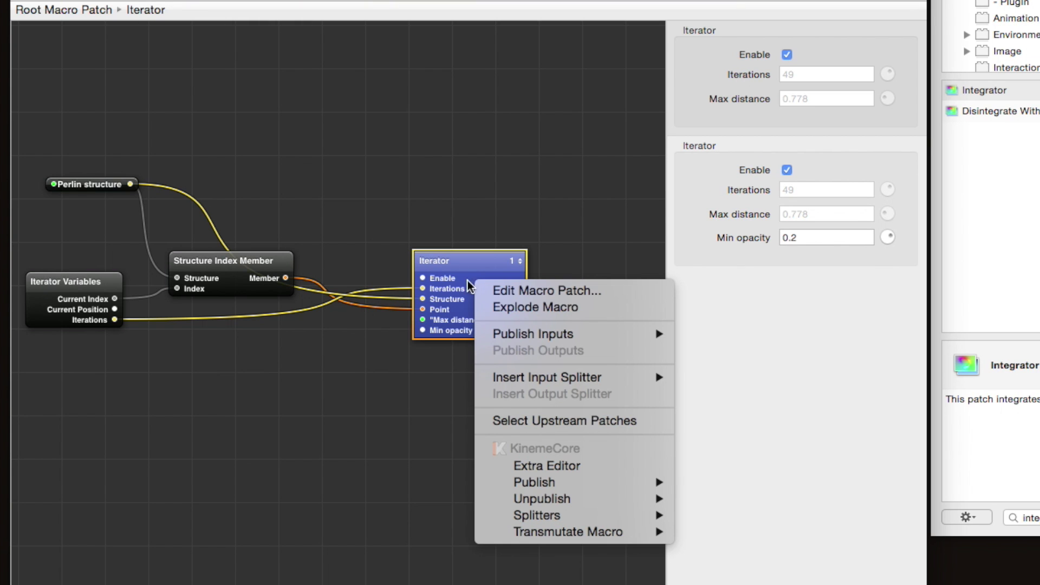
{"action": "left_click", "coordinate": [725, 416]}
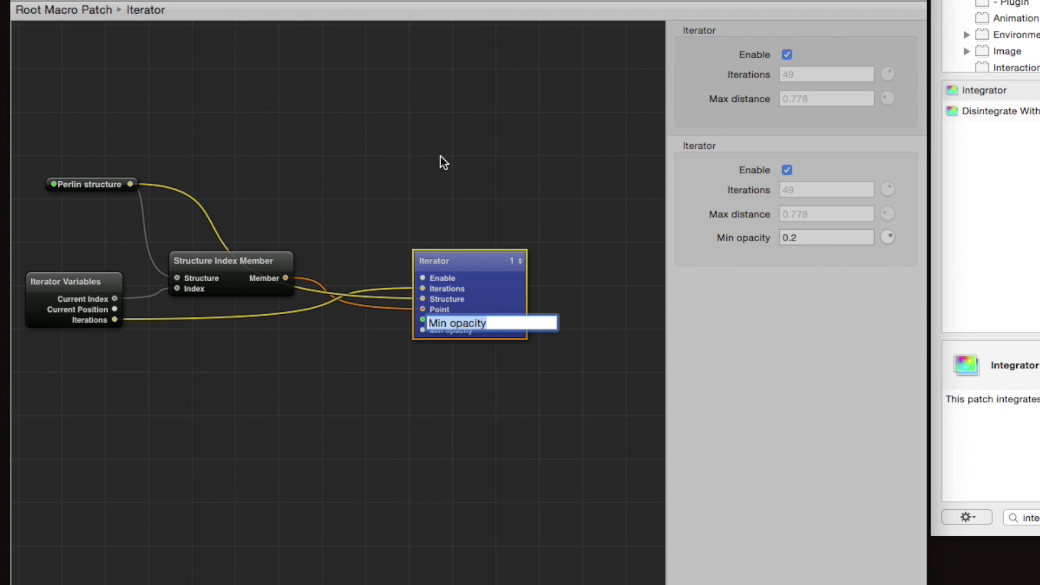
{"action": "key", "text": "Return"}
{"action": "left_click", "coordinate": [91, 9]}
Step: Add a Min opacity splitter above PerlinNoise and publish it as 'Min opacity'
{"action": "right_click", "coordinate": [551, 301]}
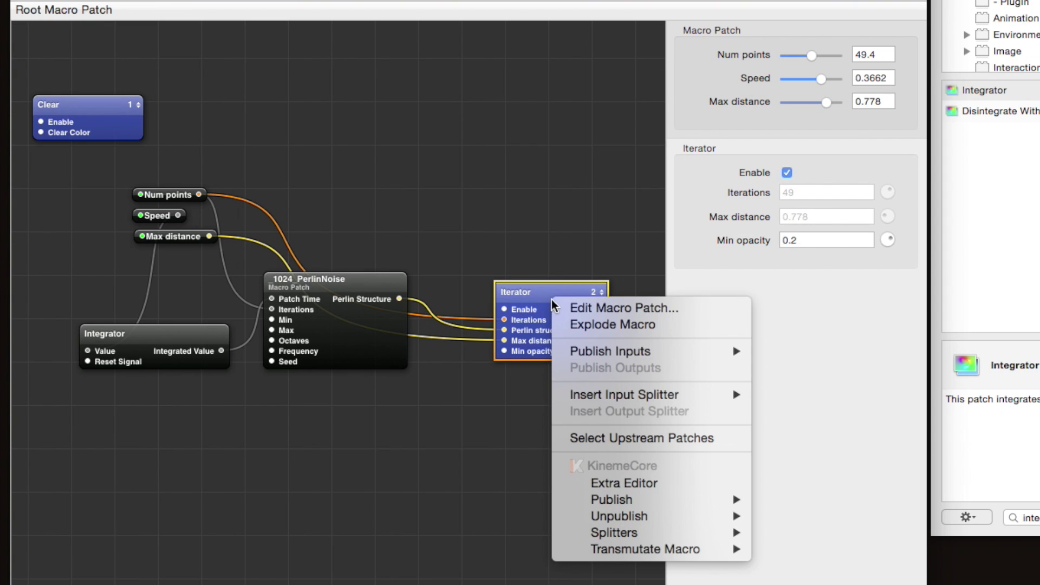
{"action": "mouse_move", "coordinate": [586, 396]}
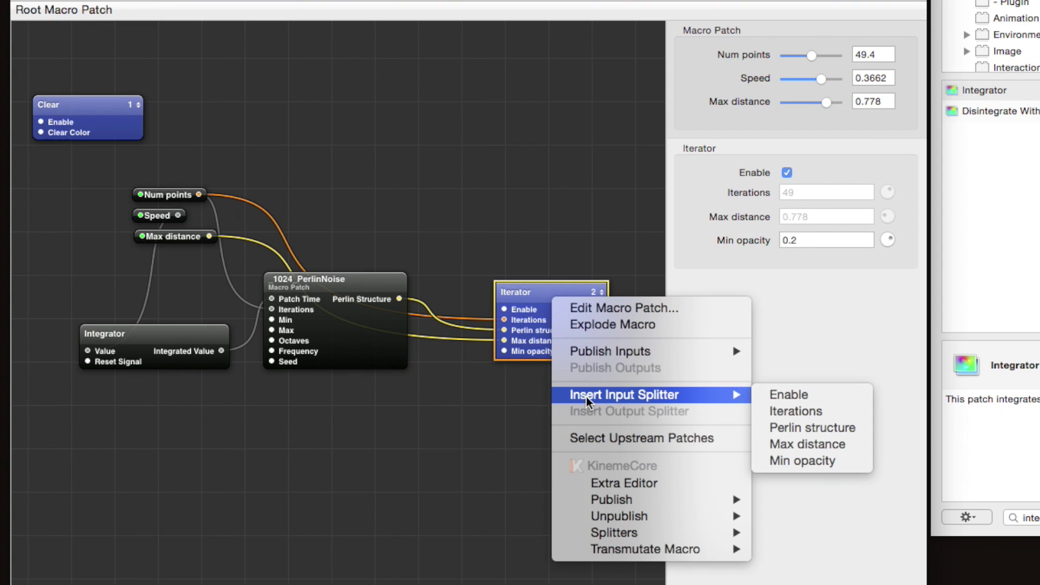
{"action": "left_click", "coordinate": [768, 460]}
{"action": "left_click_drag", "start_coordinate": [394, 282], "coordinate": [147, 251]}
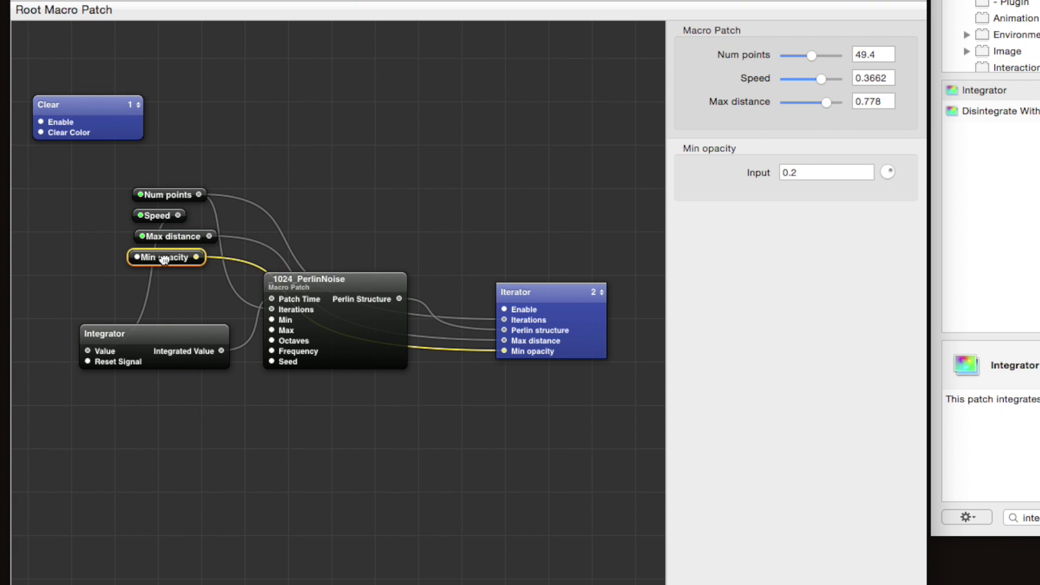
{"action": "right_click", "coordinate": [167, 255]}
{"action": "mouse_move", "coordinate": [196, 266]}
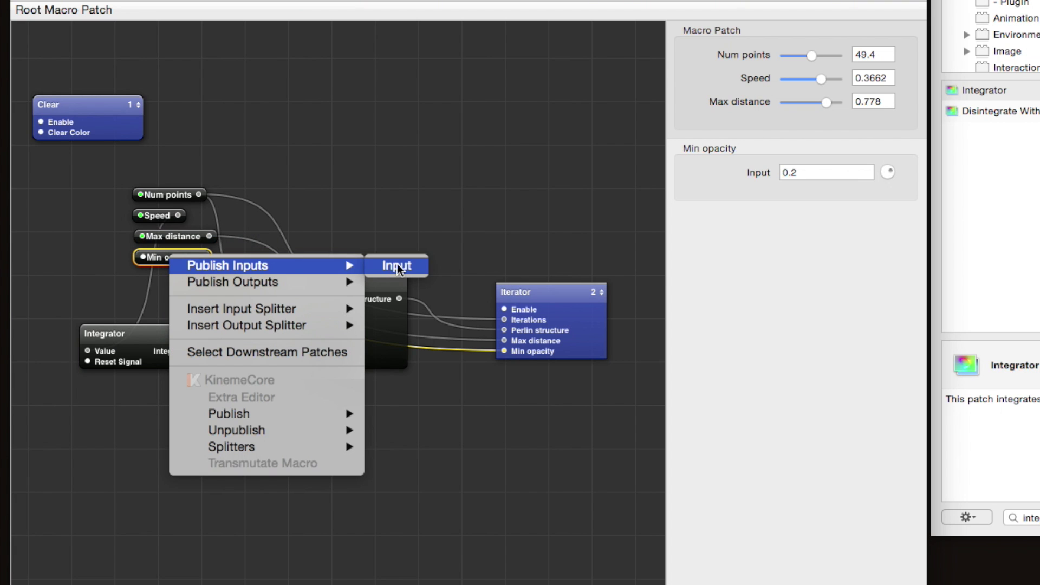
{"action": "left_click", "coordinate": [397, 264]}
{"action": "type", "text": "Min opacity"}
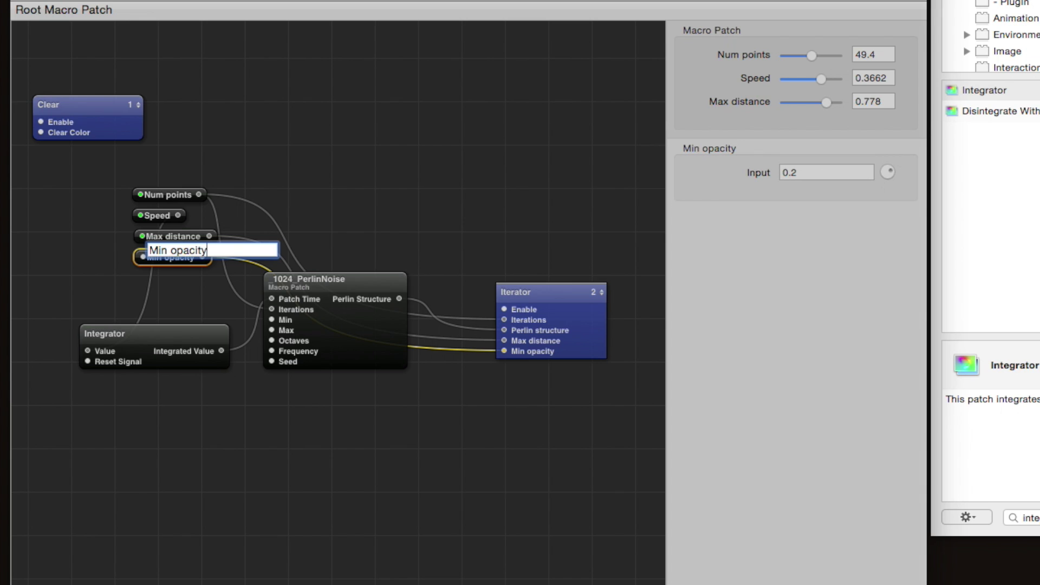
{"action": "key", "text": "Return"}
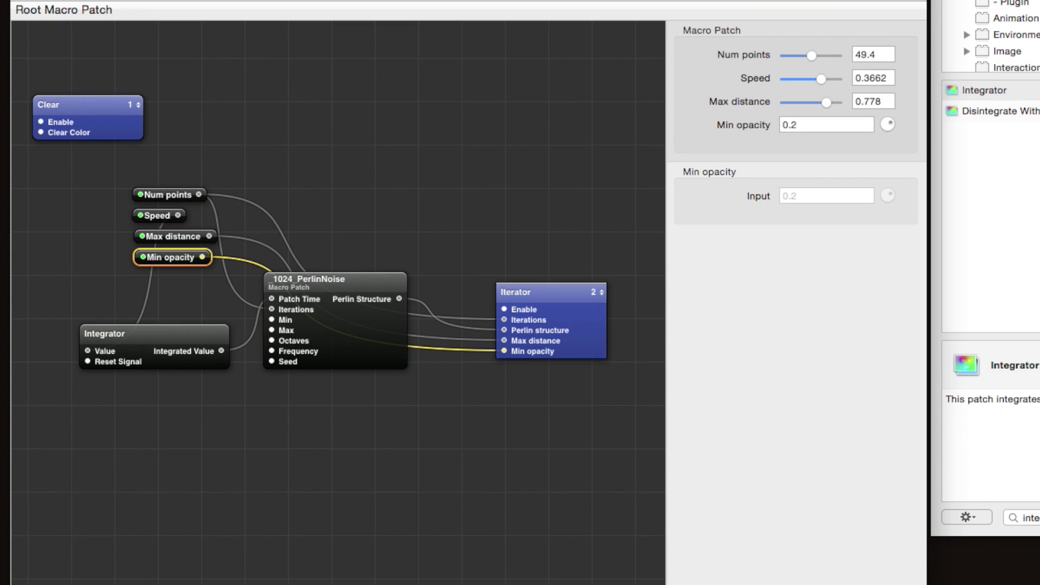
Step: Set the Min opacity splitter's range to minimal 0 and maximal 1
{"action": "key", "text": "super+i"}
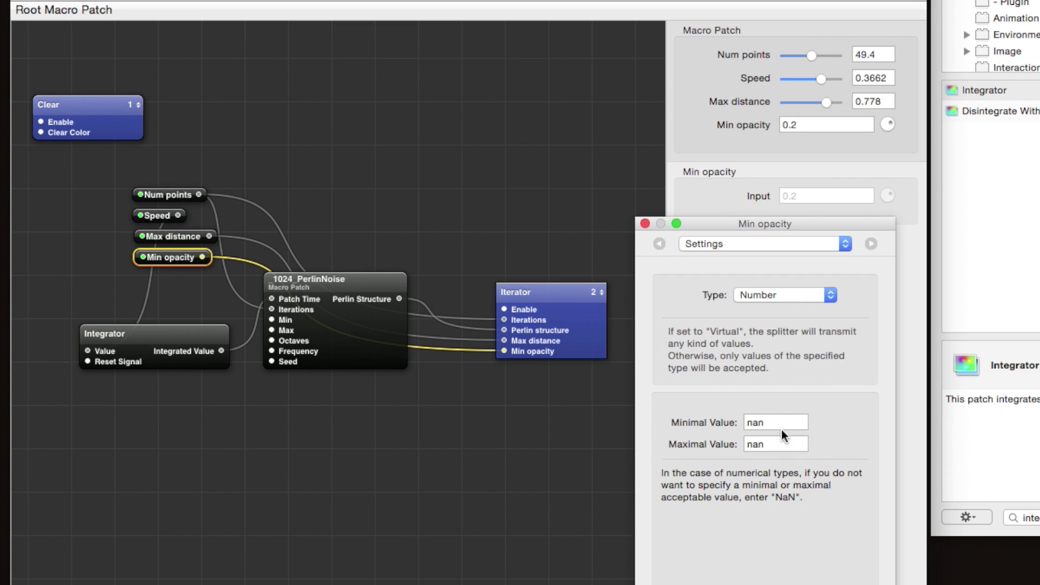
{"action": "left_click", "coordinate": [776, 422]}
{"action": "left_click", "coordinate": [774, 422]}
{"action": "double_click", "coordinate": [774, 422]}
{"action": "key", "text": "BackSpace"}
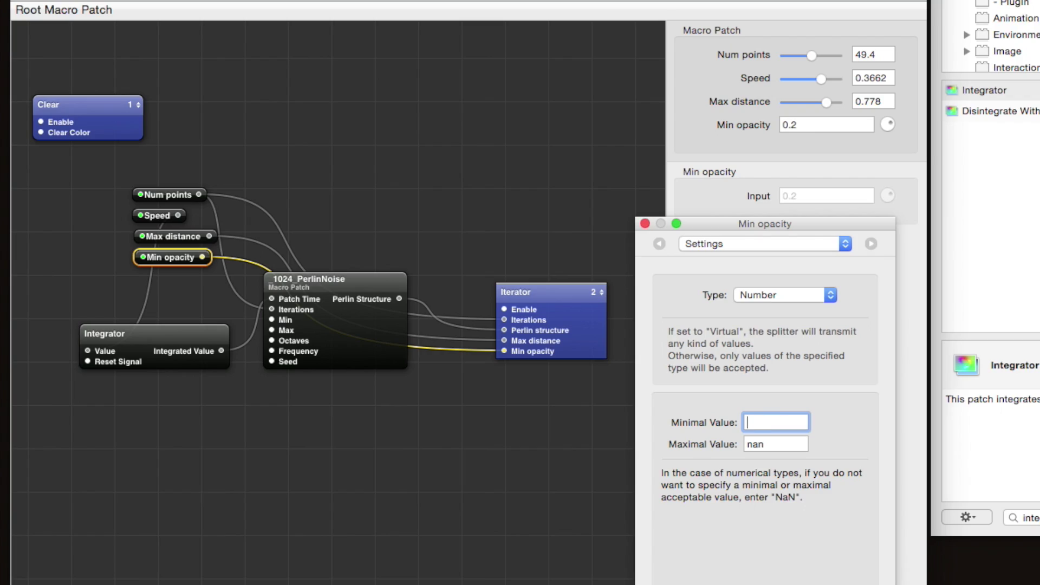
{"action": "type", "text": "0"}
{"action": "key", "text": "Tab"}
{"action": "type", "text": "1"}
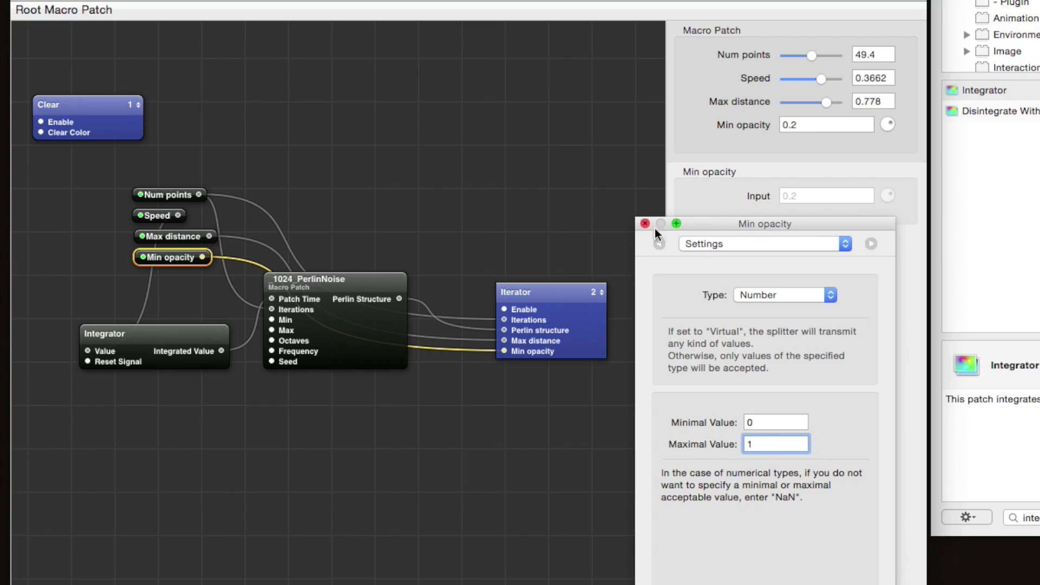
{"action": "left_click", "coordinate": [560, 167]}
Step: Drag the Min opacity slider to 0 while watching the lines
{"action": "key", "text": "super+i"}
{"action": "left_click", "coordinate": [198, 253]}
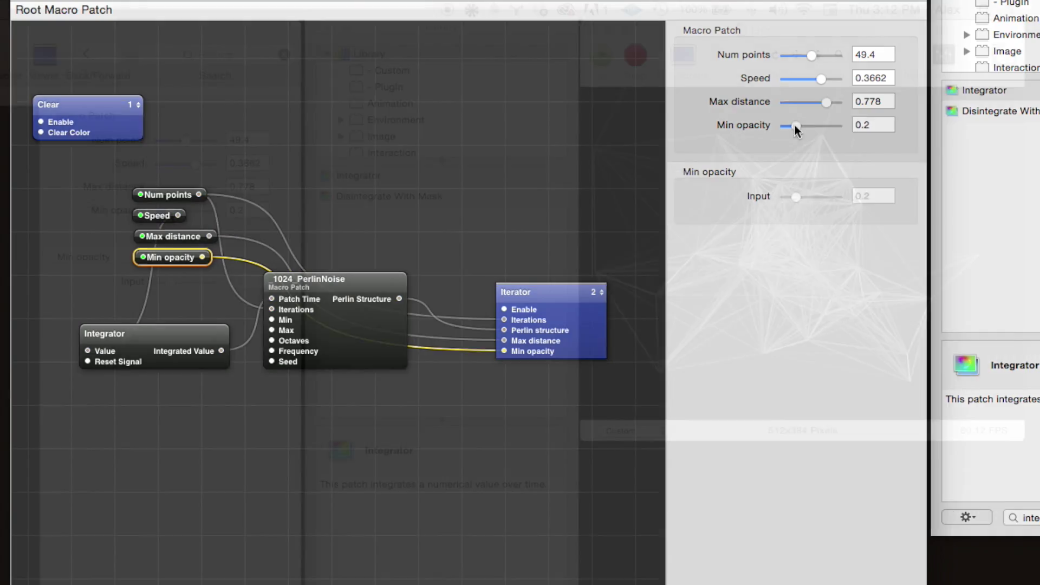
{"action": "left_click_drag", "start_coordinate": [795, 125], "coordinate": [838, 131]}
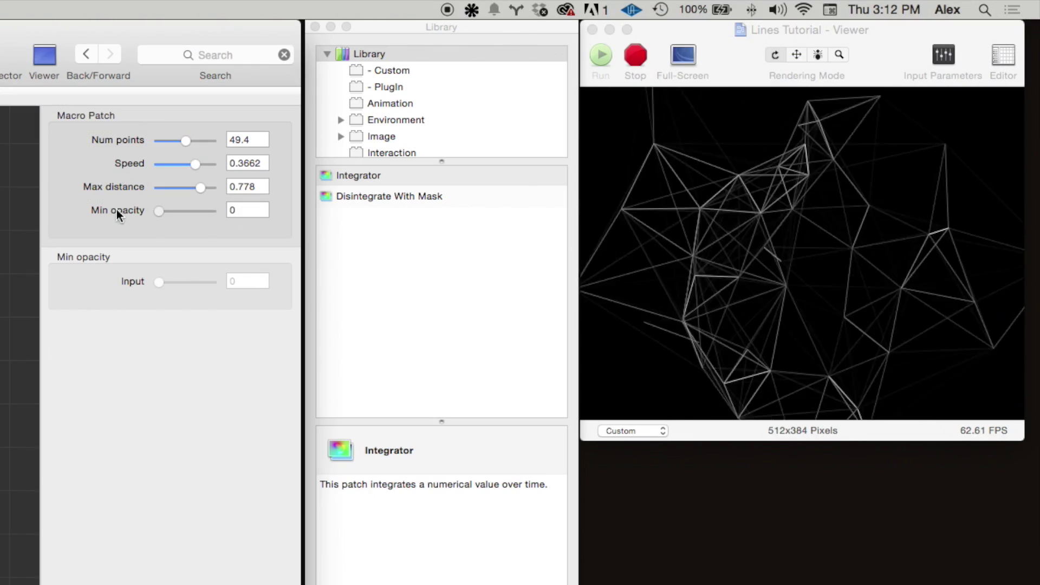